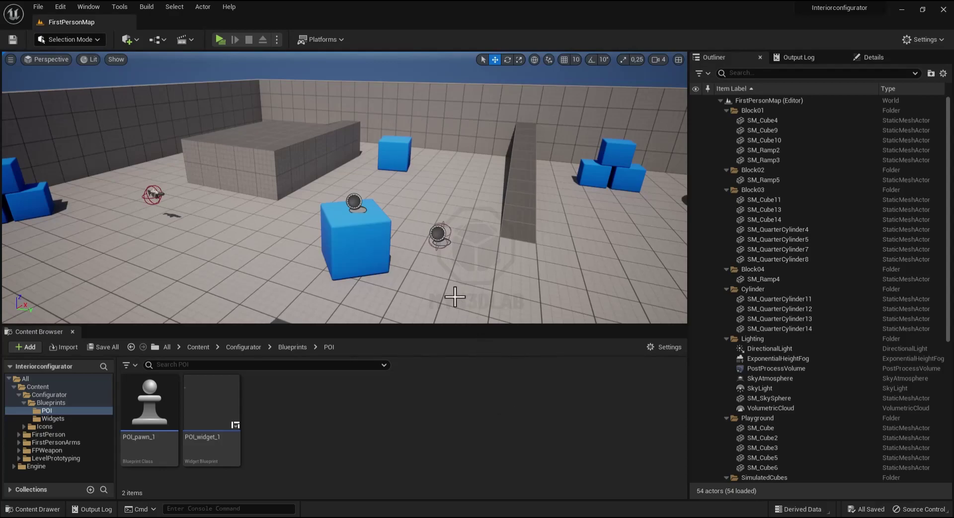
Step: Orbit the level camera to preview the whole level and its POI markers
{"action": "left_click_drag", "start_coordinate": [404, 229], "coordinate": [442, 264]}
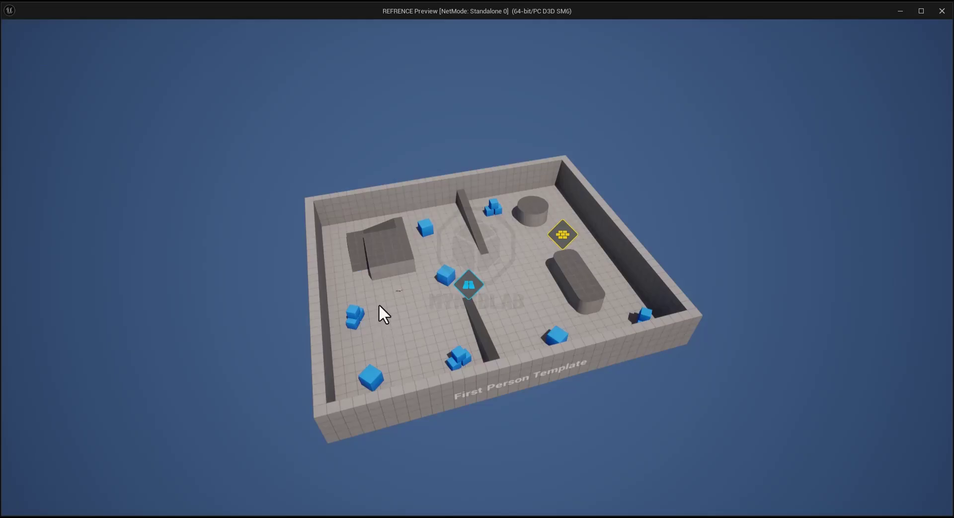
{"action": "left_click_drag", "start_coordinate": [379, 305], "coordinate": [391, 307]}
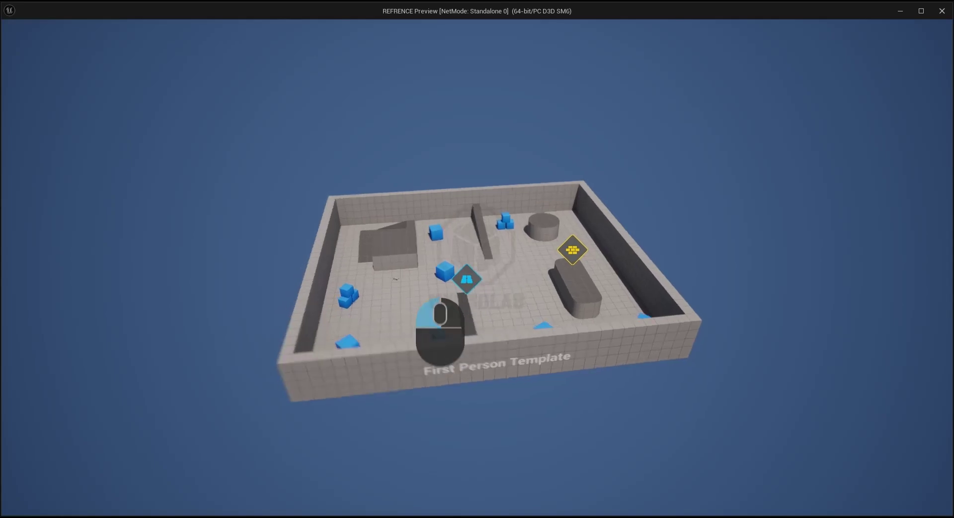
{"action": "left_click_drag", "start_coordinate": [411, 298], "coordinate": [390, 301]}
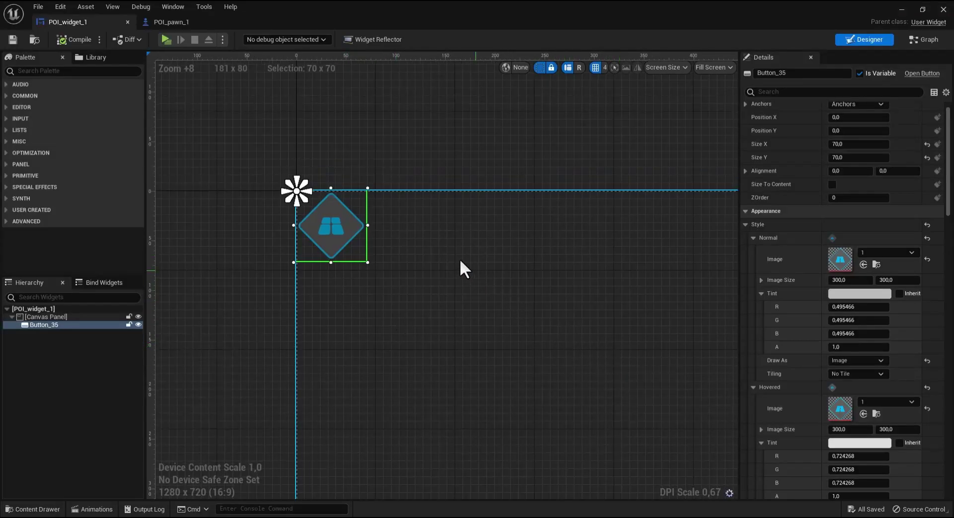
Step: Search the Palette for 'ov' and drag an Overlay panel onto the Canvas Panel beside Button_35
{"action": "right_click_drag", "start_coordinate": [460, 264], "coordinate": [450, 256]}
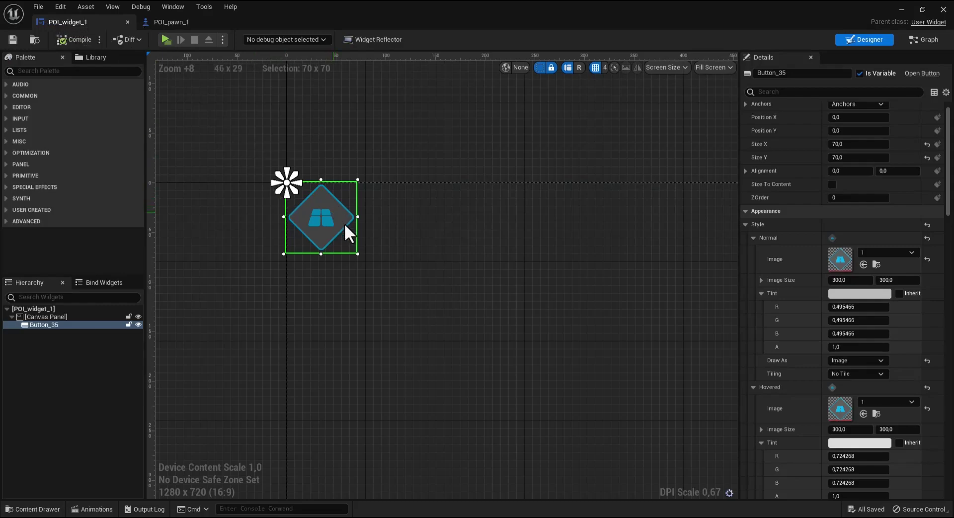
{"action": "right_click_drag", "start_coordinate": [379, 253], "coordinate": [370, 253]}
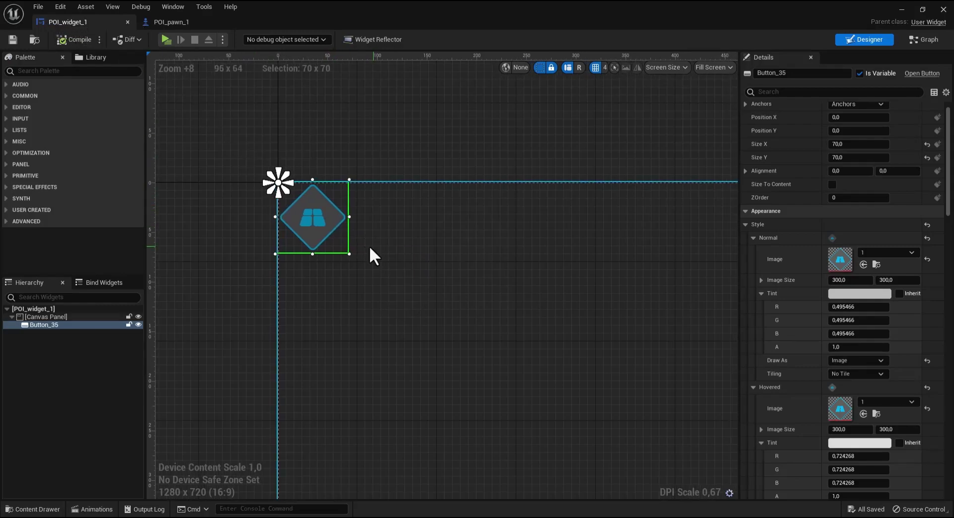
{"action": "left_click", "coordinate": [42, 71]}
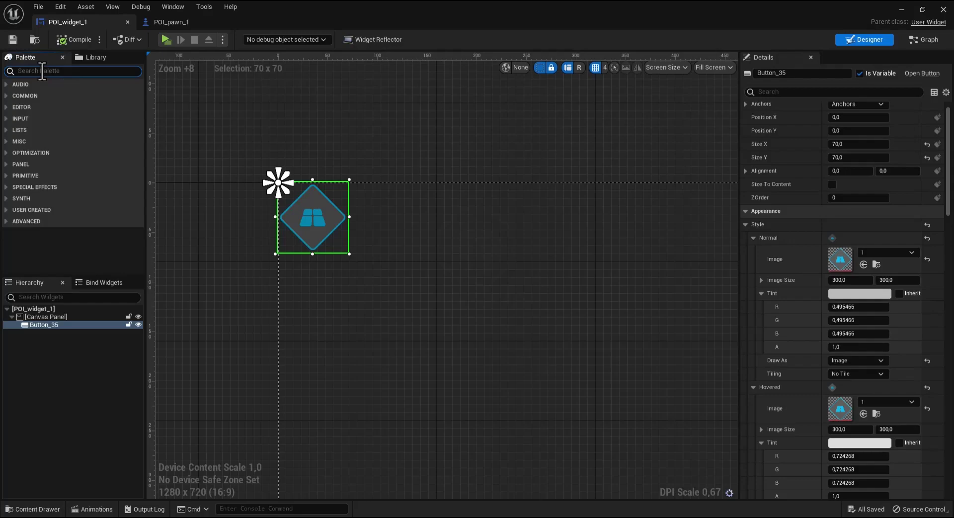
{"action": "type", "text": "over"}
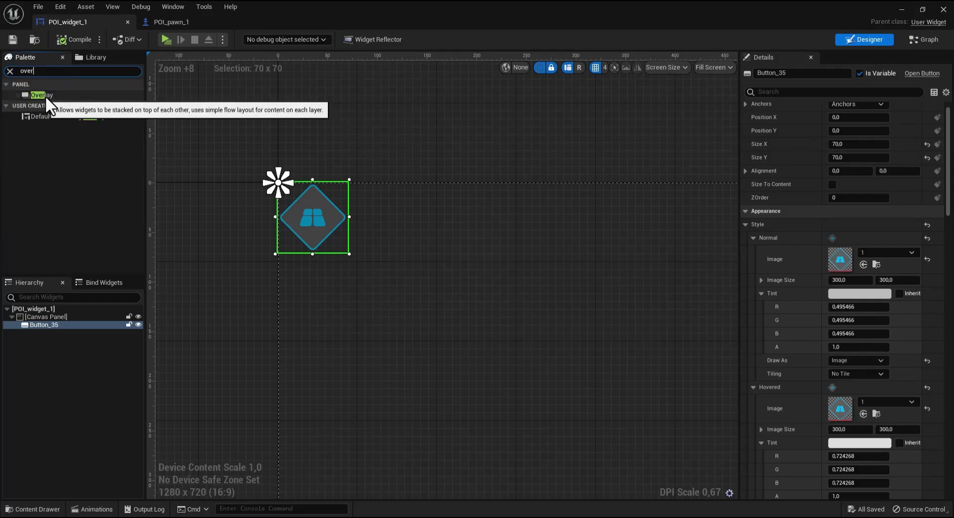
{"action": "mouse_move", "coordinate": [46, 95]}
{"action": "left_mouse_down"}
{"action": "mouse_move", "coordinate": [65, 94]}
{"action": "mouse_move", "coordinate": [34, 315]}
{"action": "mouse_move", "coordinate": [41, 338]}
{"action": "left_mouse_up"}
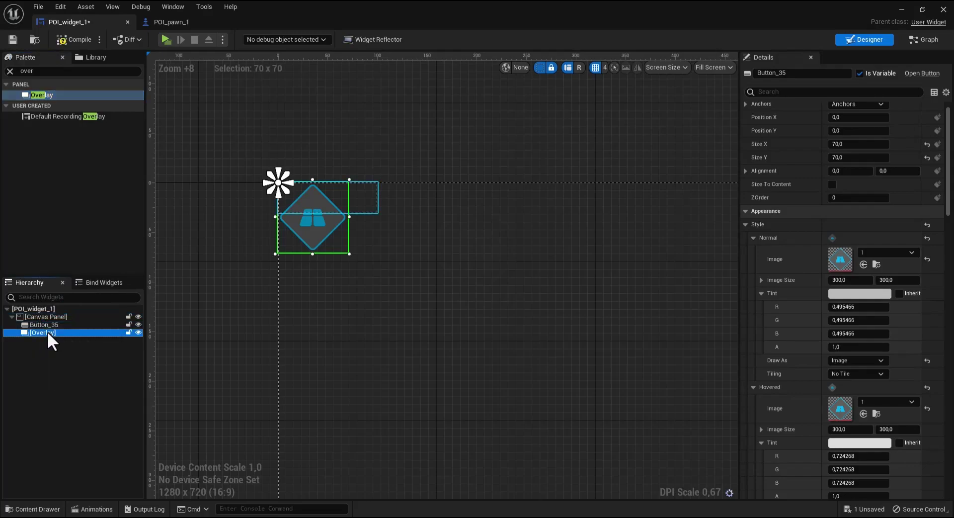
{"action": "scroll", "coordinate": [318, 234], "scroll_direction": "up", "scroll_amount": 2}
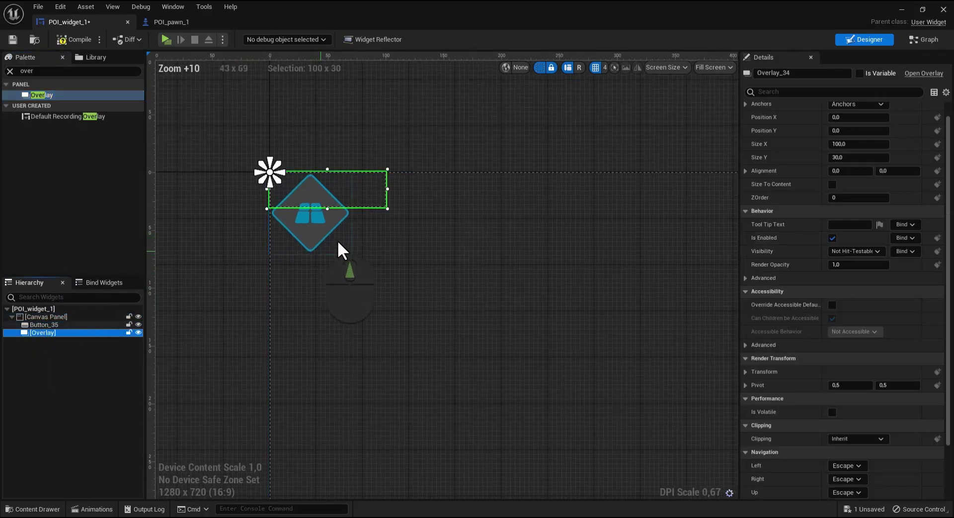
Step: Resize Overlay_34 to Size X 180 and Size Y 40 in the Details panel
{"action": "right_click_drag", "start_coordinate": [338, 240], "coordinate": [407, 255]}
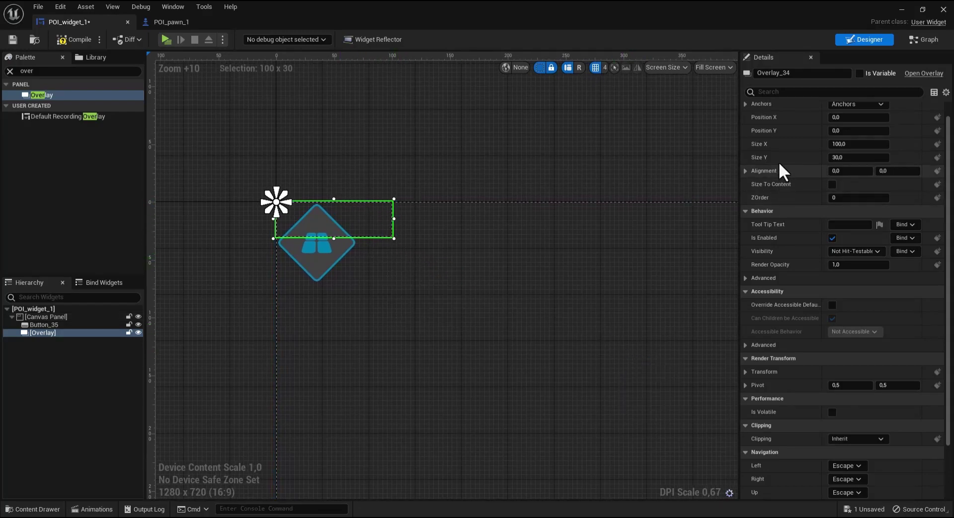
{"action": "left_click", "coordinate": [855, 145]}
{"action": "type", "text": "180"}
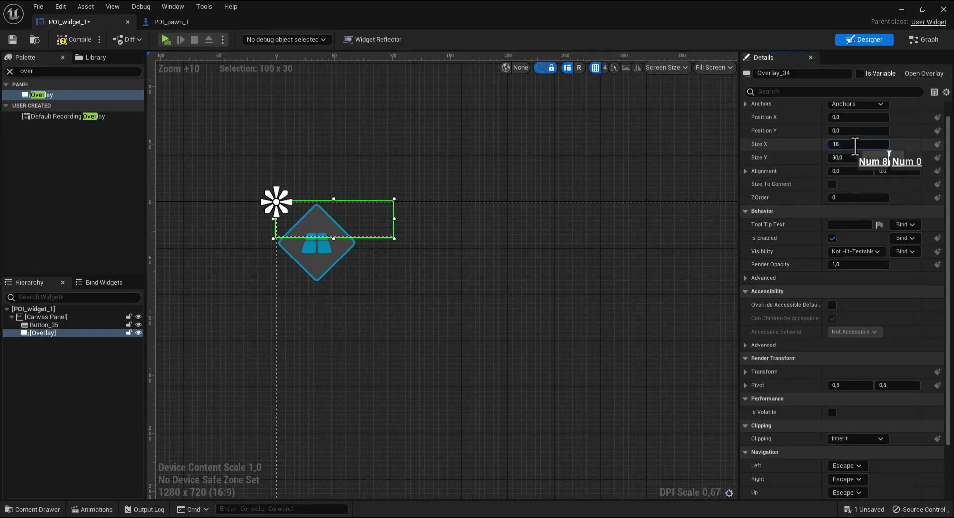
{"action": "key", "text": "Return"}
{"action": "left_click", "coordinate": [851, 158]}
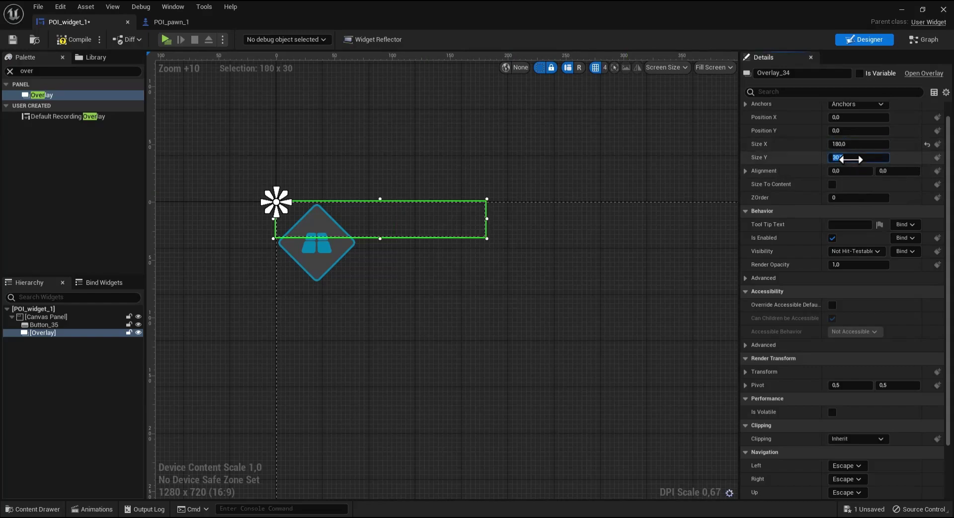
{"action": "type", "text": "40"}
{"action": "key", "text": "Return"}
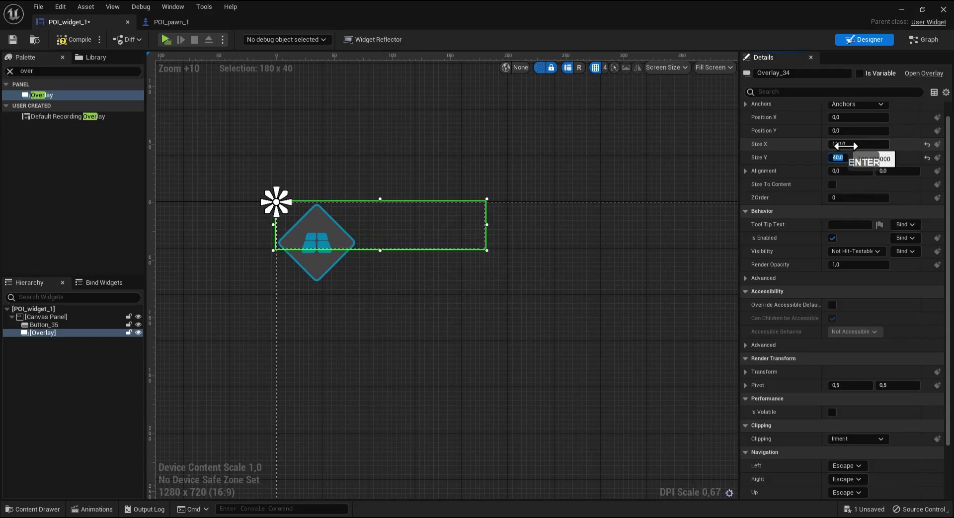
{"action": "scroll", "coordinate": [795, 159], "scroll_direction": "up", "scroll_amount": 1}
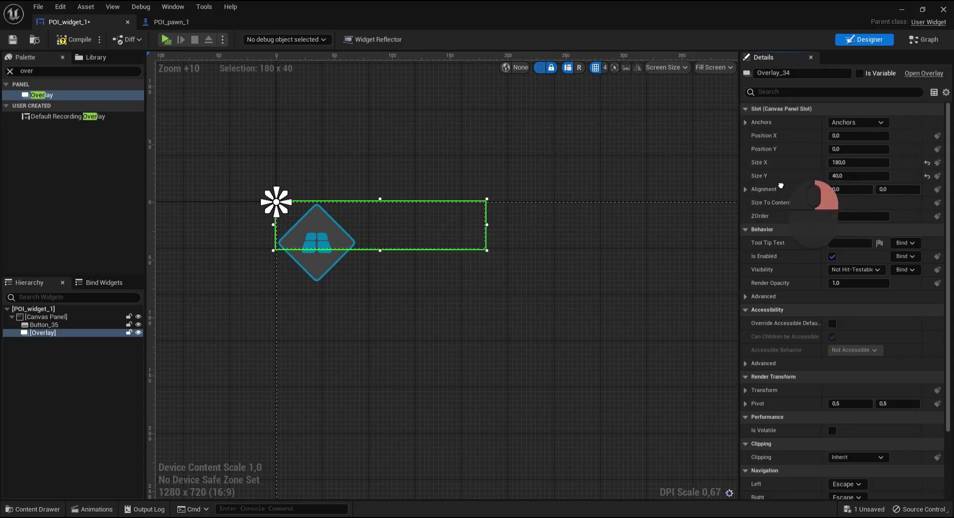
Step: Shift the Overlay to sit just right of the diamond icon, leaving its anchors unchanged
{"action": "mouse_move", "coordinate": [838, 134]}
{"action": "left_mouse_down"}
{"action": "mouse_move", "coordinate": [875, 134]}
{"action": "mouse_move", "coordinate": [849, 148]}
{"action": "left_mouse_up"}
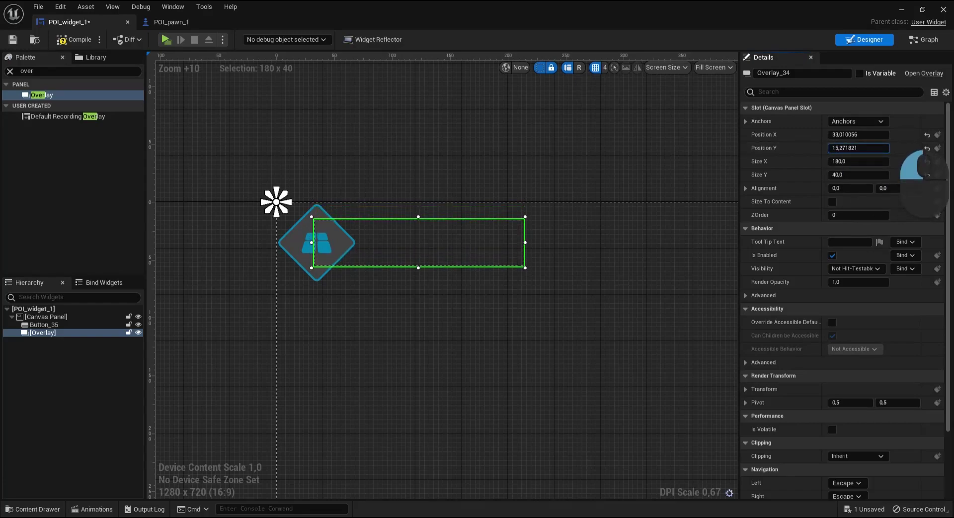
{"action": "right_click_drag", "start_coordinate": [557, 244], "coordinate": [544, 242]}
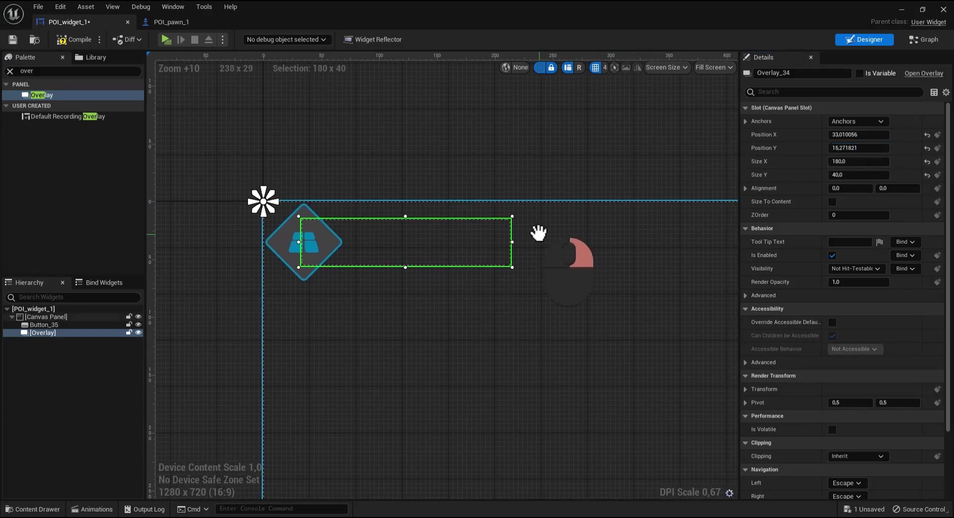
{"action": "left_click", "coordinate": [834, 120]}
{"action": "left_click", "coordinate": [845, 121]}
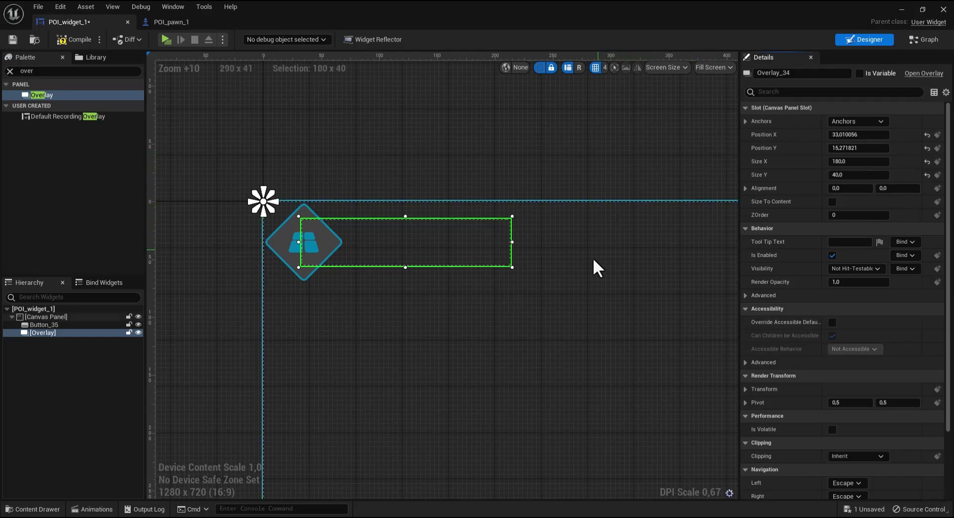
{"action": "right_click_drag", "start_coordinate": [593, 255], "coordinate": [598, 257]}
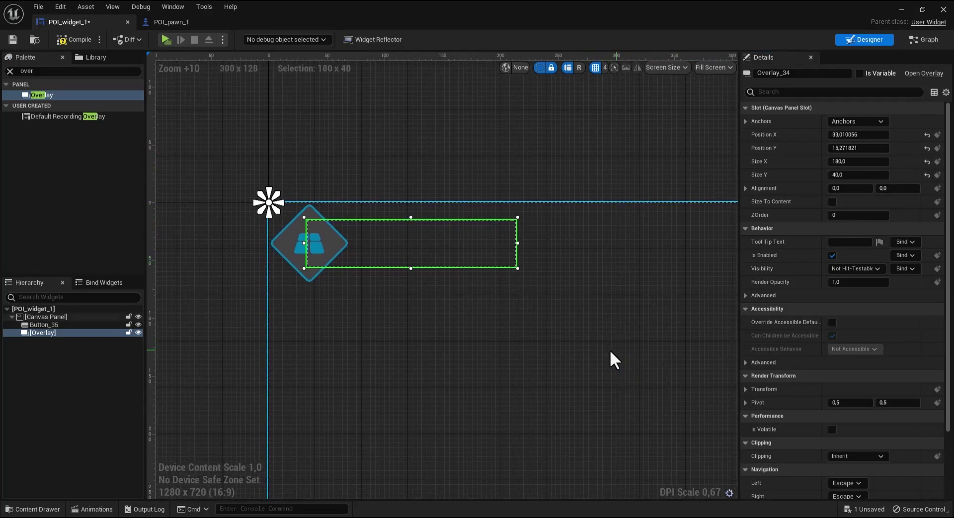
Step: Set the Overlay's pivot to 0, 0 so it aligns at its top-left corner
{"action": "left_click", "coordinate": [840, 402]}
{"action": "type", "text": "0"}
{"action": "key", "text": "Tab"}
{"action": "type", "text": "0"}
{"action": "key", "text": "Return"}
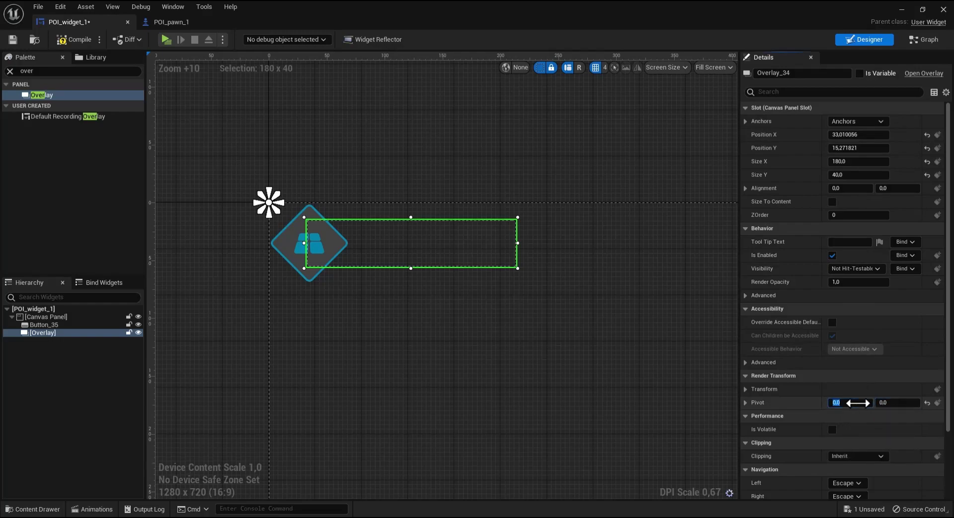
{"action": "right_click_drag", "start_coordinate": [631, 304], "coordinate": [630, 302]}
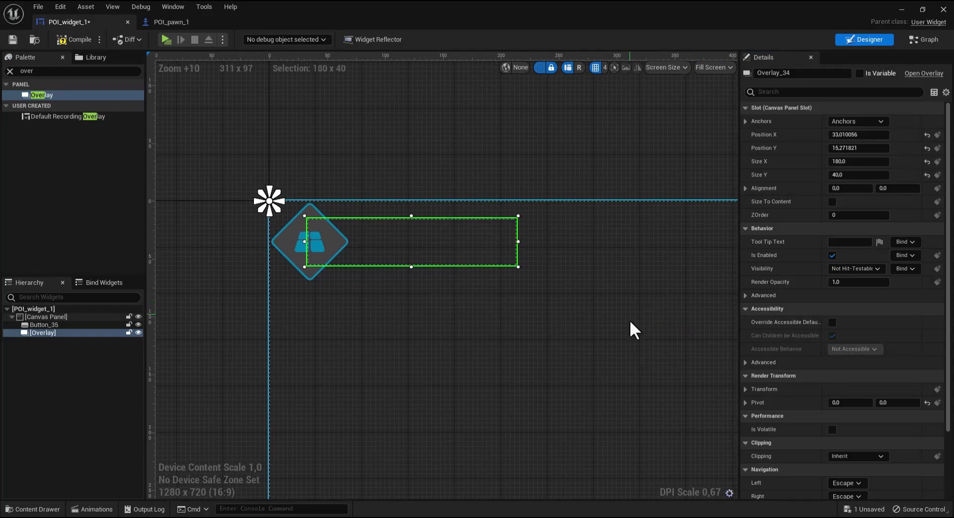
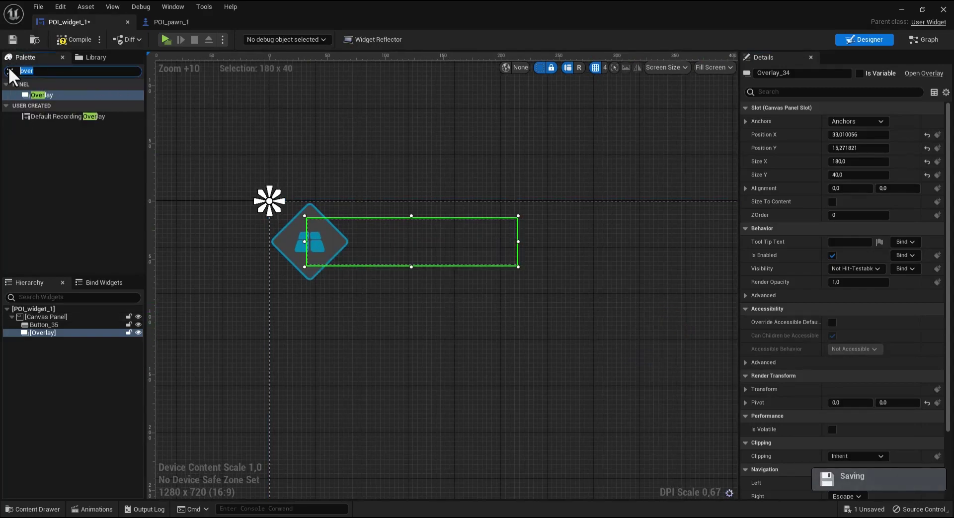
Step: Add a Border inside the Overlay, set to fill both horizontally and vertically
{"action": "type", "text": "rder"}
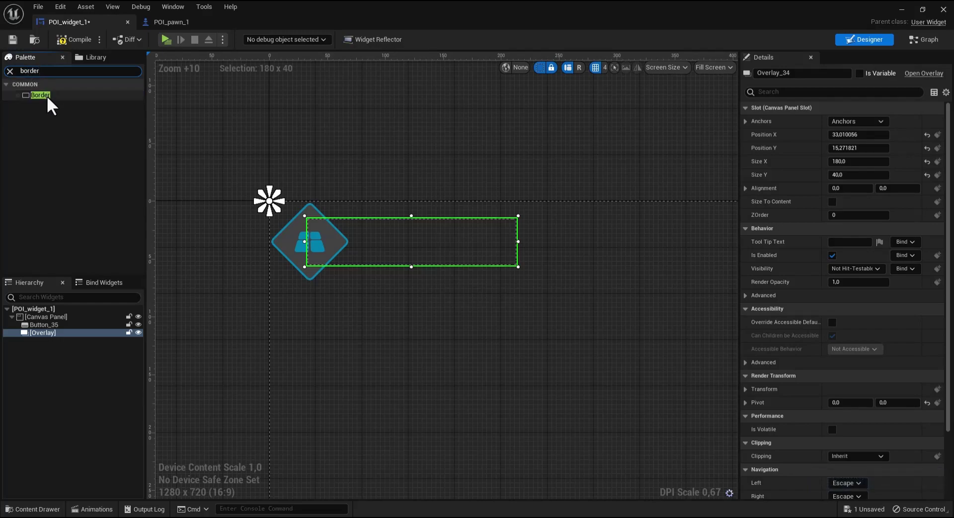
{"action": "left_click", "coordinate": [55, 95]}
{"action": "left_click_drag", "start_coordinate": [58, 93], "coordinate": [38, 333]}
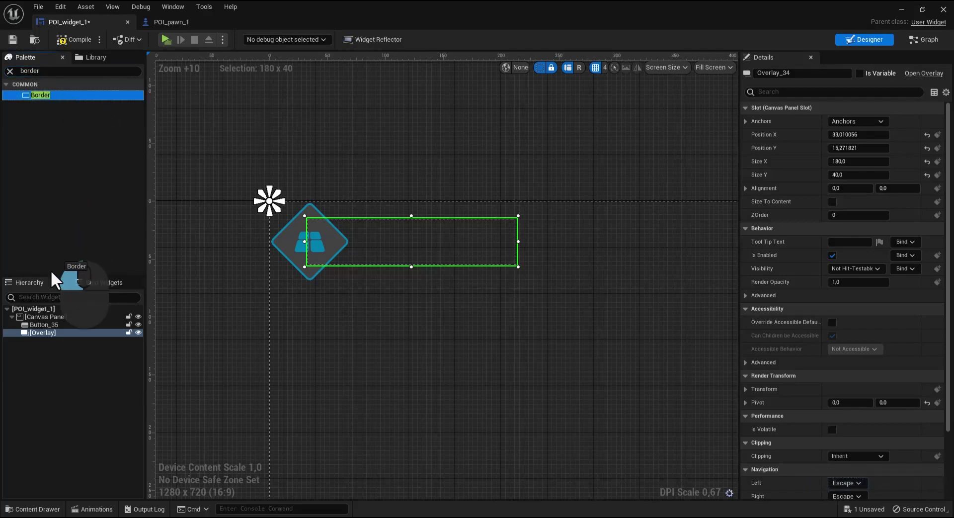
{"action": "left_click", "coordinate": [45, 341]}
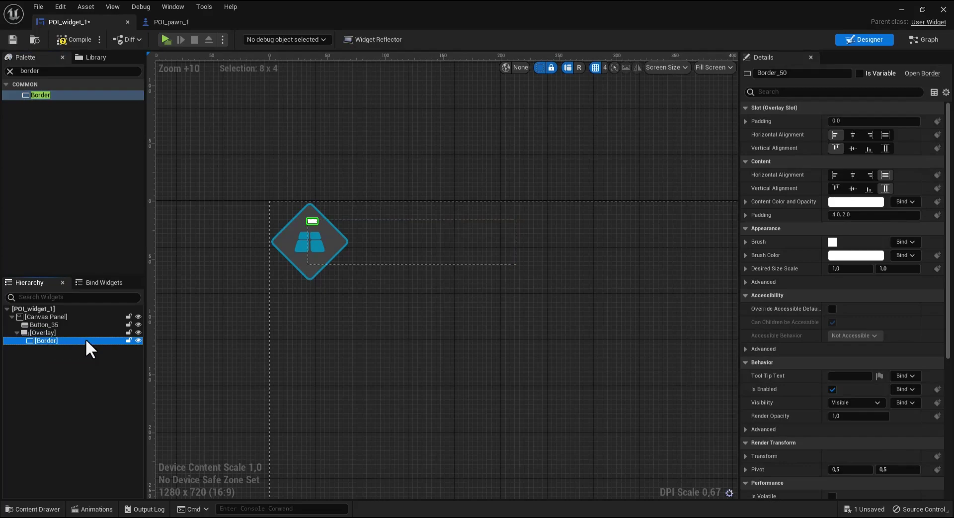
{"action": "left_click", "coordinate": [885, 135]}
{"action": "left_click", "coordinate": [885, 149]}
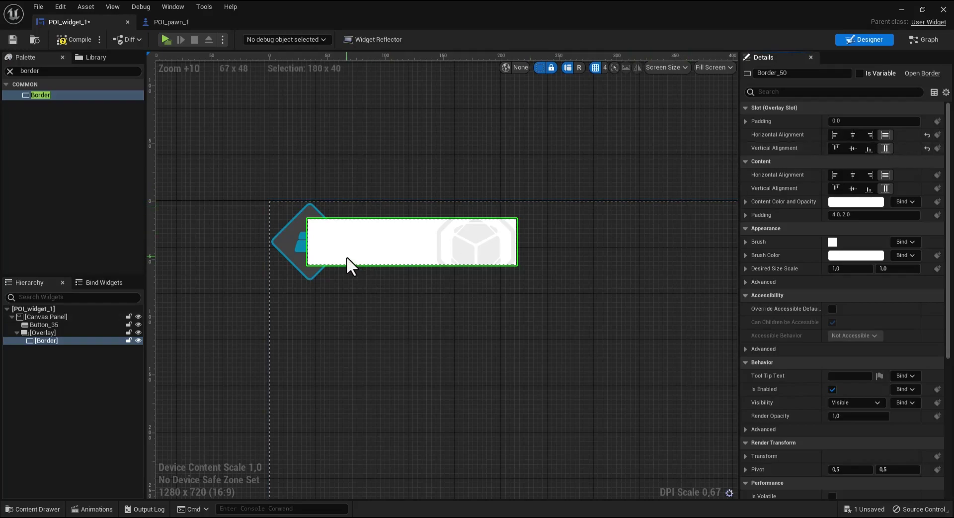
Step: Set the Overlay's ZOrder to -1 so the diamond button draws on top
{"action": "left_click", "coordinate": [54, 333]}
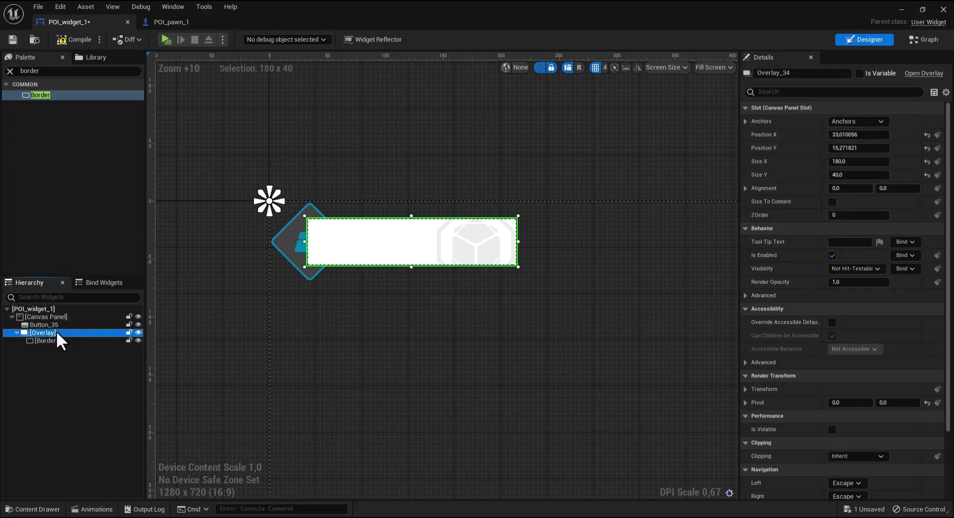
{"action": "left_click", "coordinate": [832, 215]}
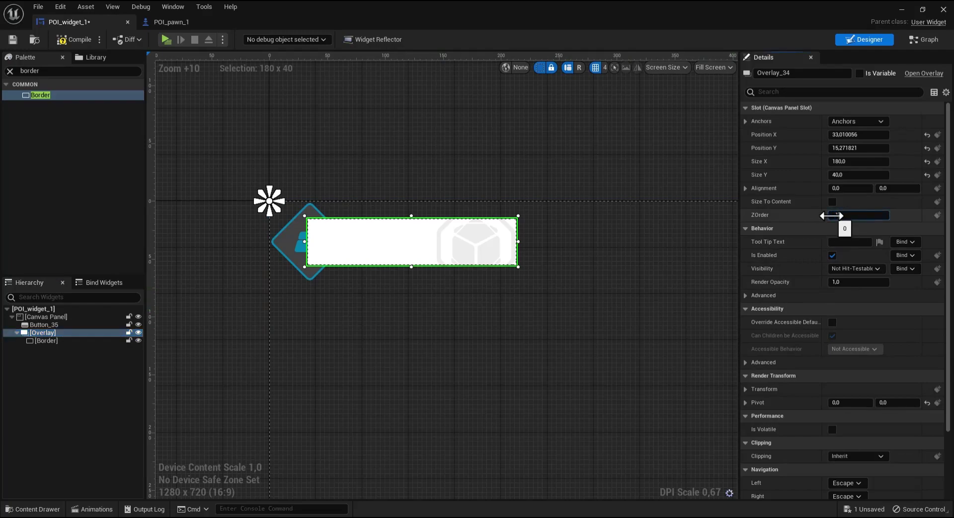
{"action": "key", "text": "Return"}
{"action": "right_click_drag", "start_coordinate": [473, 287], "coordinate": [471, 292]}
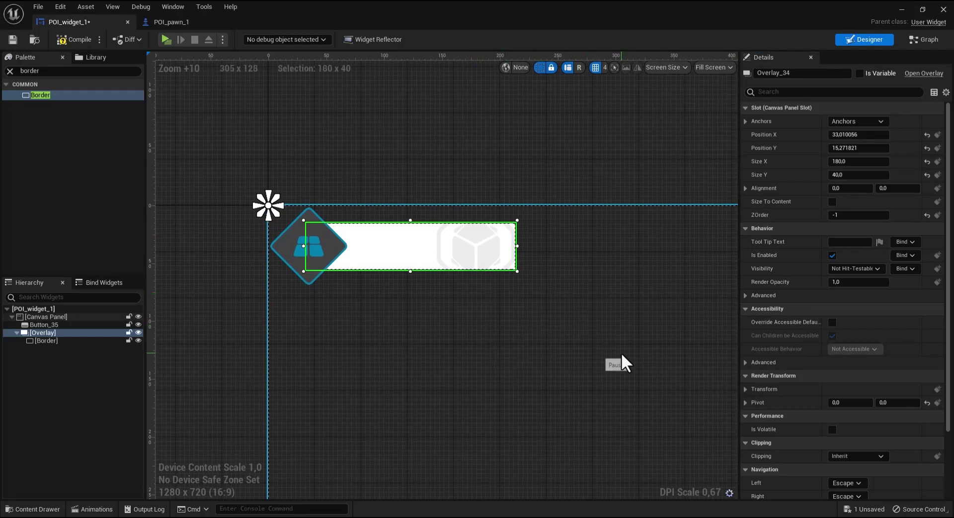
{"action": "left_click", "coordinate": [622, 353]}
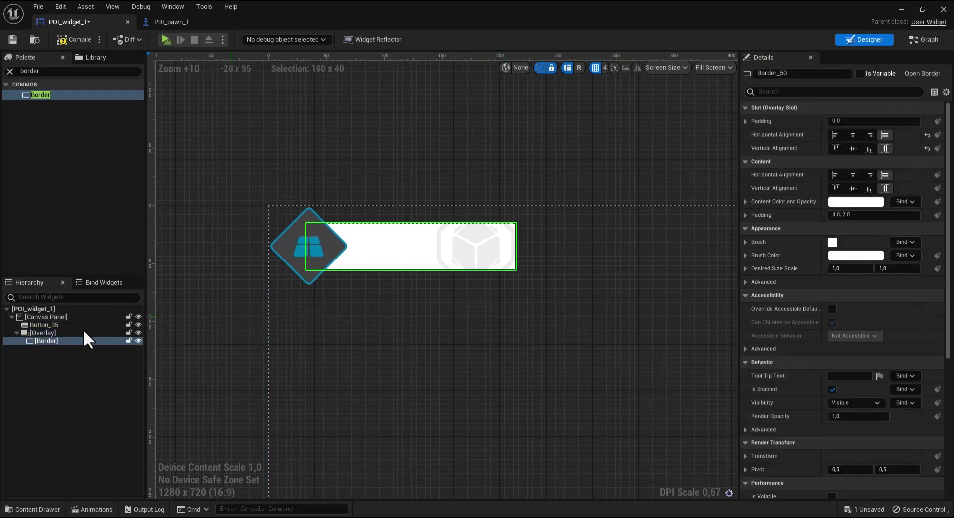
Step: Set the Border's brush Tint to black with alpha 0.5 in the colour picker
{"action": "left_click", "coordinate": [46, 340]}
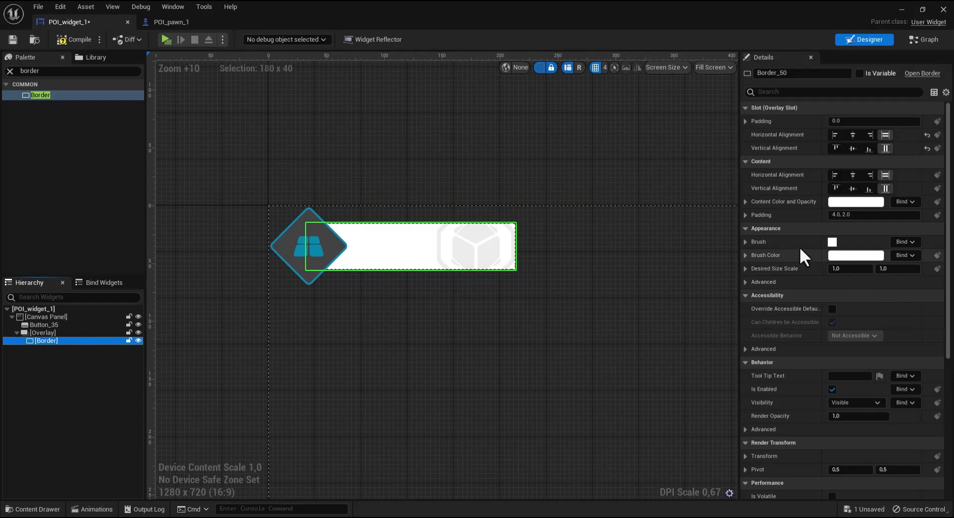
{"action": "left_click", "coordinate": [745, 242]}
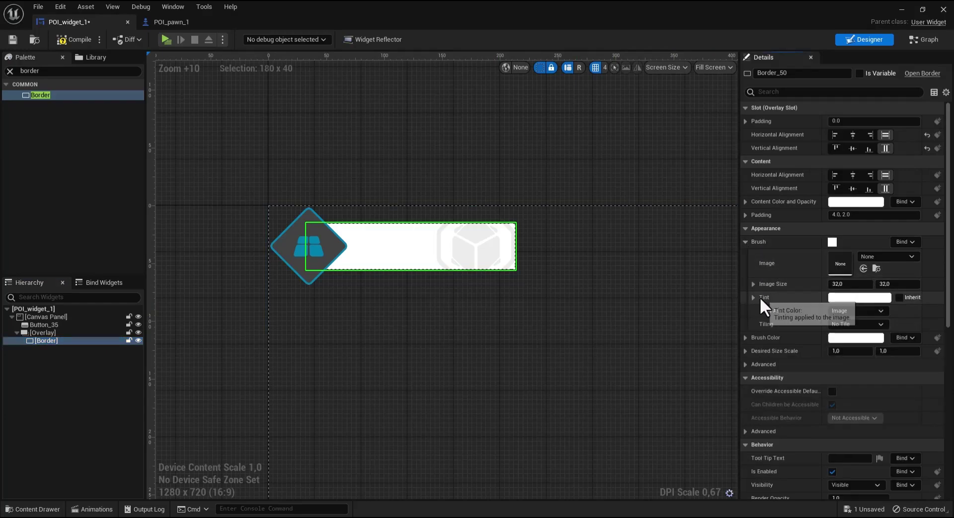
{"action": "left_click", "coordinate": [851, 295]}
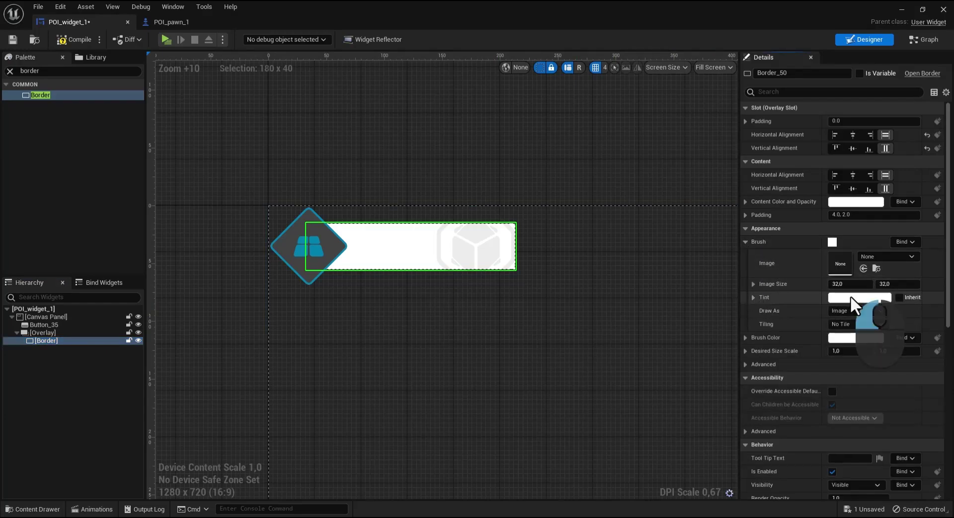
{"action": "left_click_drag", "start_coordinate": [776, 375], "coordinate": [780, 388]}
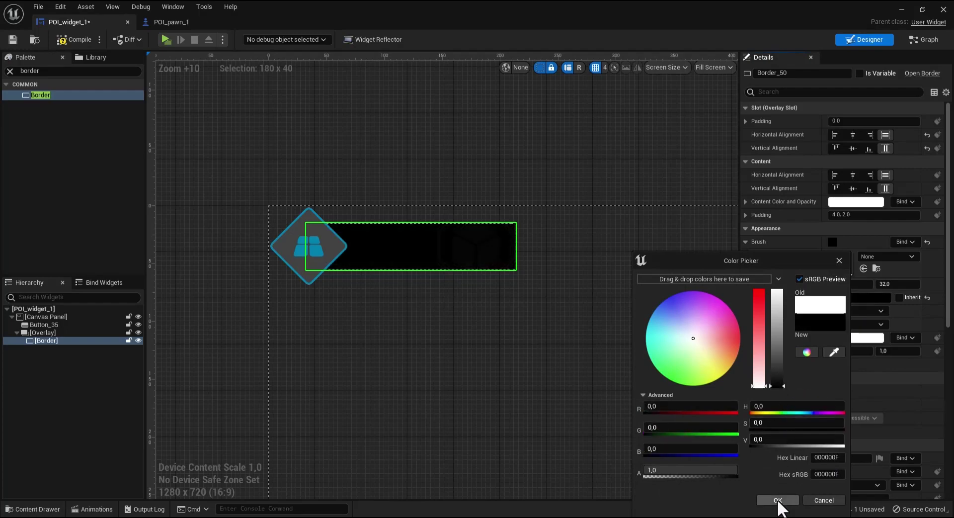
{"action": "left_click", "coordinate": [686, 467]}
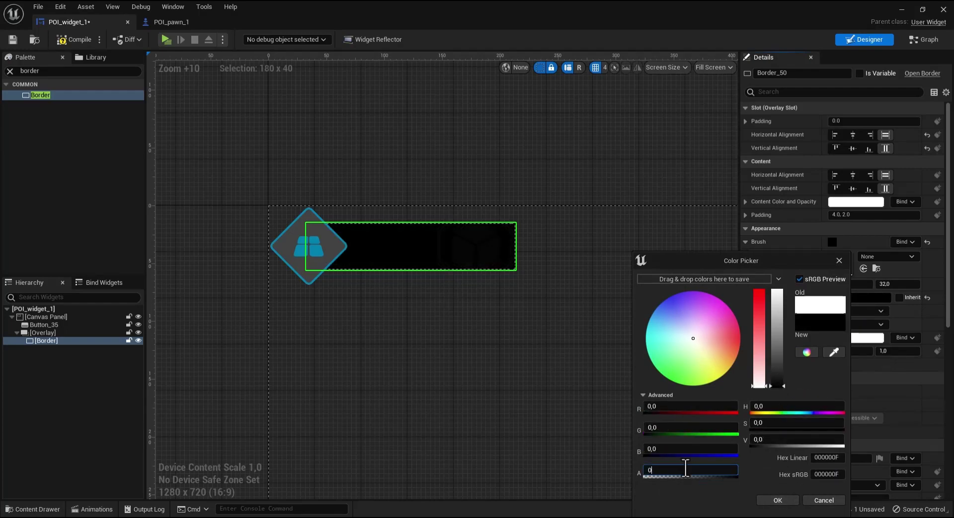
{"action": "type", "text": ",5"}
{"action": "key", "text": "Return"}
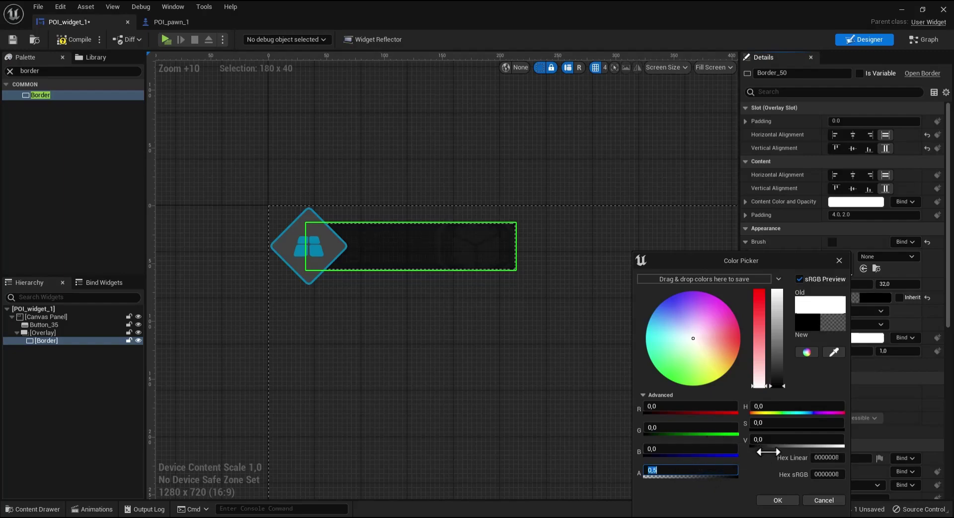
{"action": "left_click", "coordinate": [779, 501]}
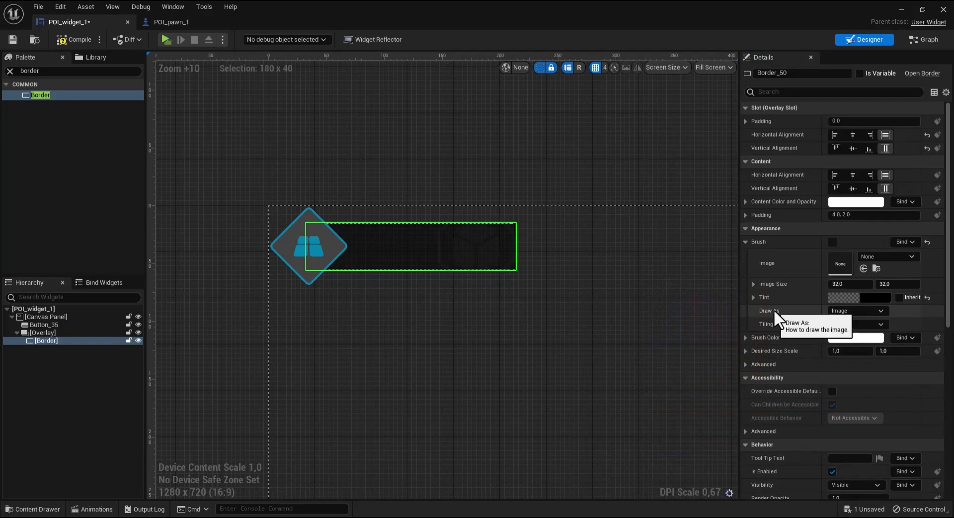
Step: Draw the Border brush as a Rounded Box with Fixed Radius rounding
{"action": "left_click", "coordinate": [859, 309]}
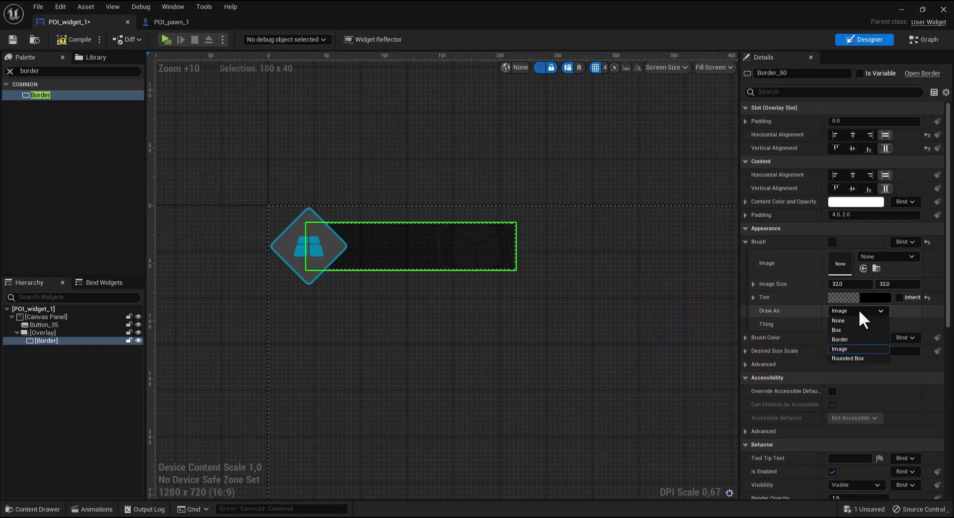
{"action": "left_click", "coordinate": [843, 358]}
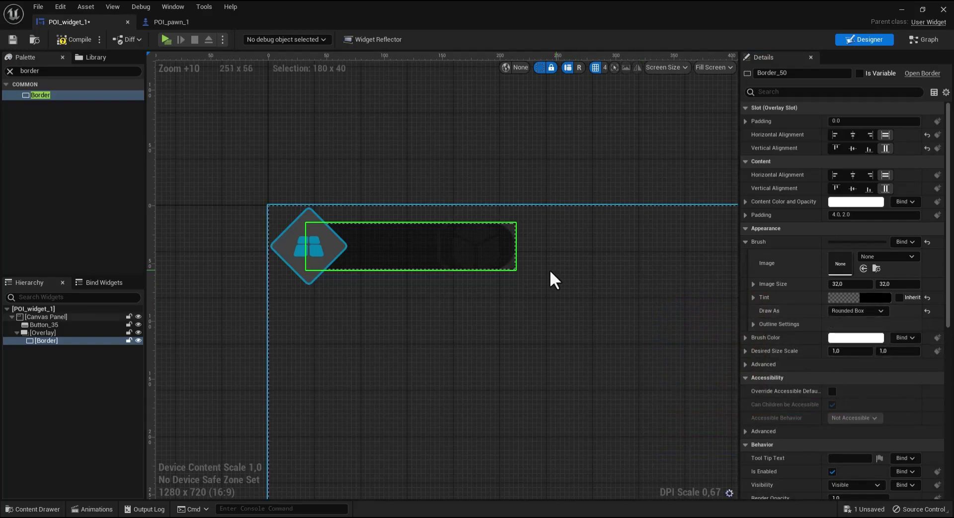
{"action": "left_click", "coordinate": [754, 324]}
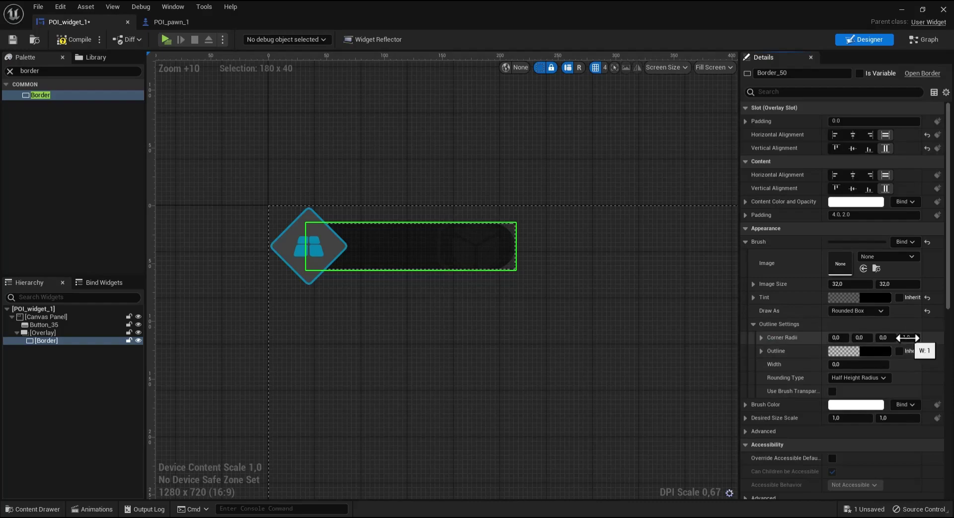
{"action": "left_click", "coordinate": [907, 338]}
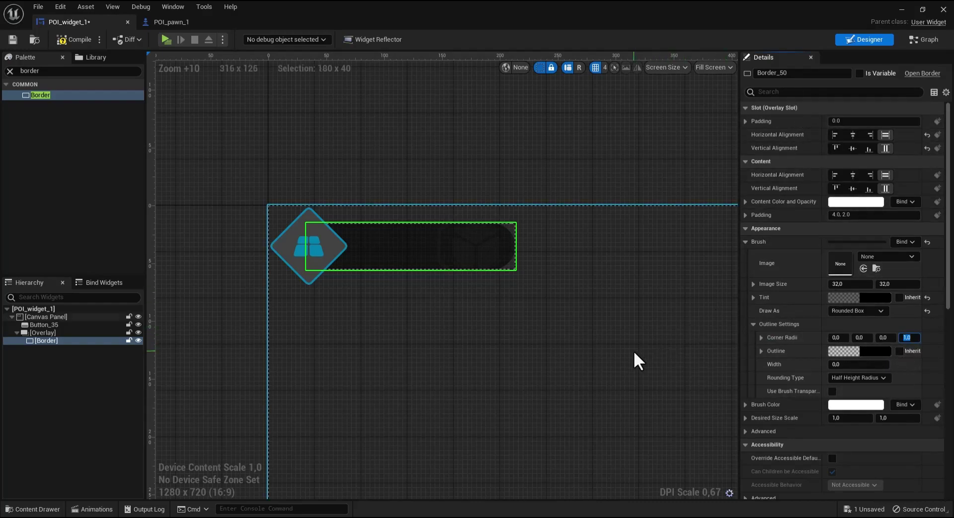
{"action": "key", "text": "Return"}
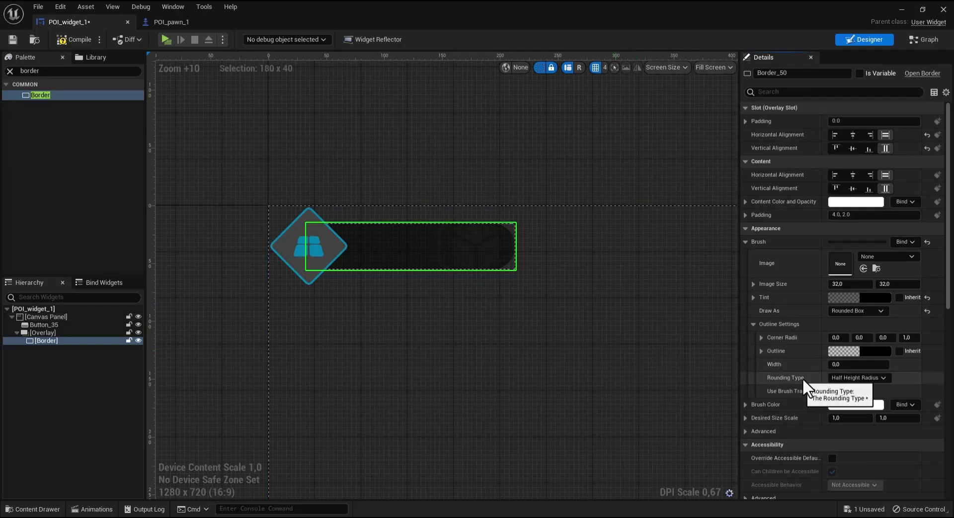
{"action": "left_click", "coordinate": [843, 380]}
{"action": "left_click", "coordinate": [849, 389]}
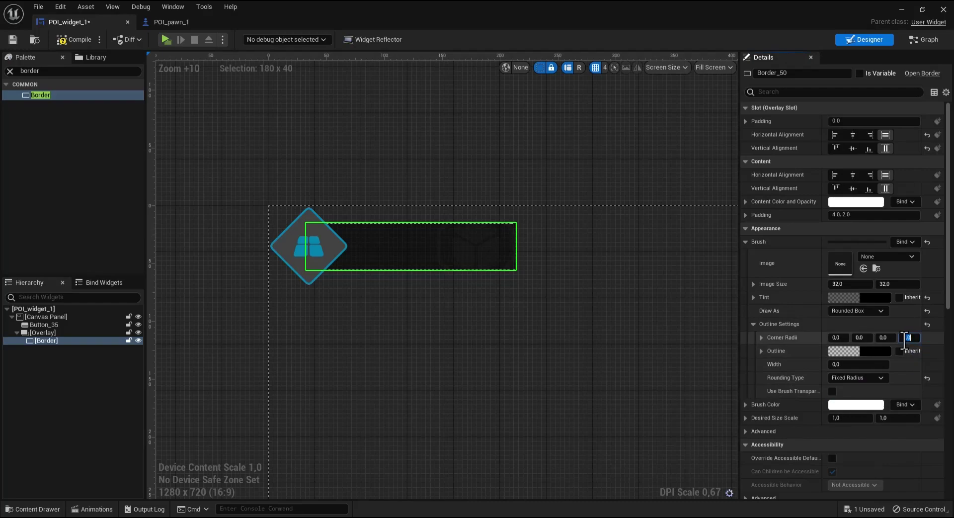
Step: Set the Border's corner radii to 0, 10, 10, 0
{"action": "type", "text": "0"}
{"action": "left_click", "coordinate": [859, 338]}
{"action": "left_click", "coordinate": [759, 337]}
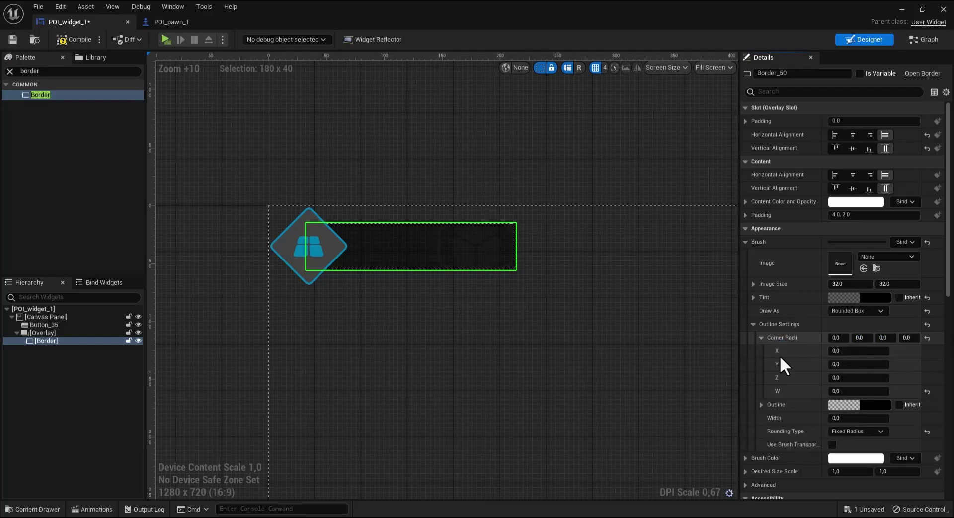
{"action": "left_click", "coordinate": [860, 338]}
{"action": "type", "text": "10"}
{"action": "left_click", "coordinate": [883, 337]}
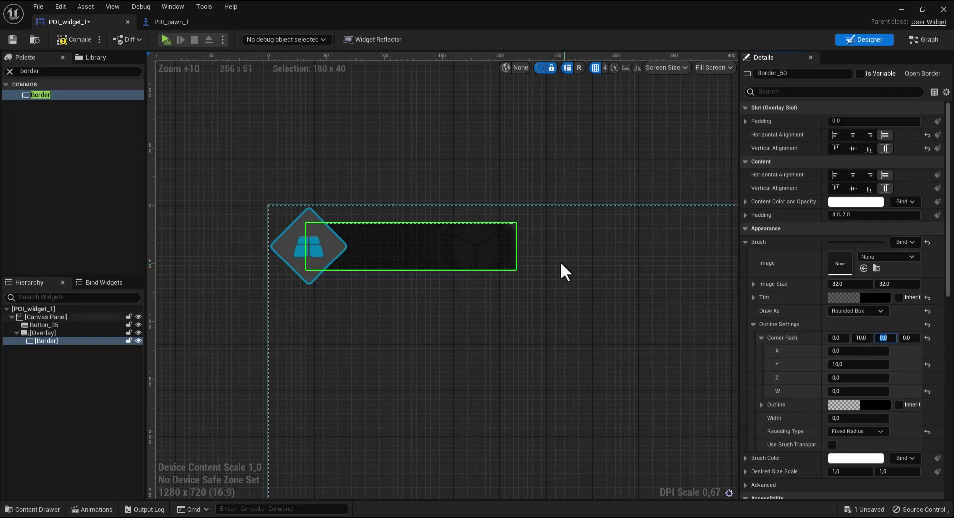
{"action": "scroll", "coordinate": [542, 248], "scroll_direction": "up", "scroll_amount": 3}
{"action": "scroll", "coordinate": [502, 214], "scroll_direction": "up", "scroll_amount": 2}
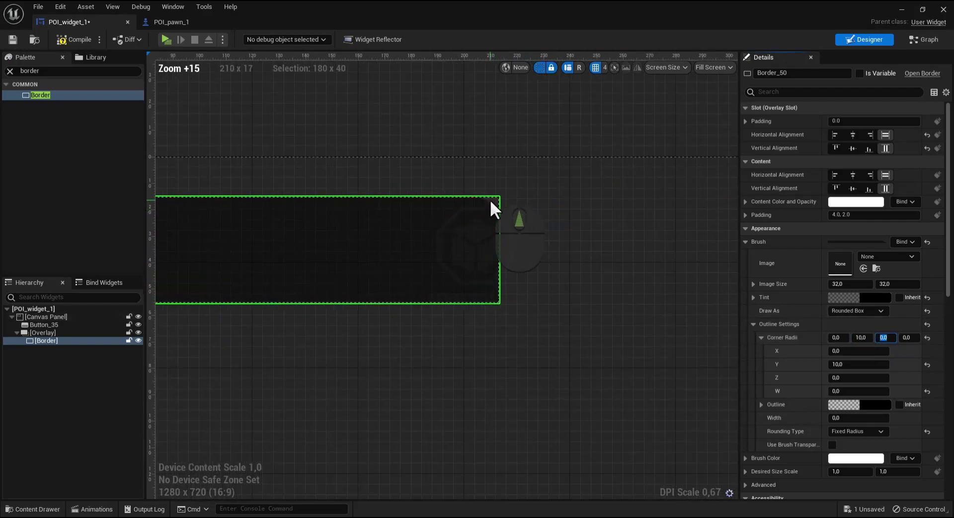
{"action": "left_click", "coordinate": [885, 337]}
{"action": "type", "text": "10"}
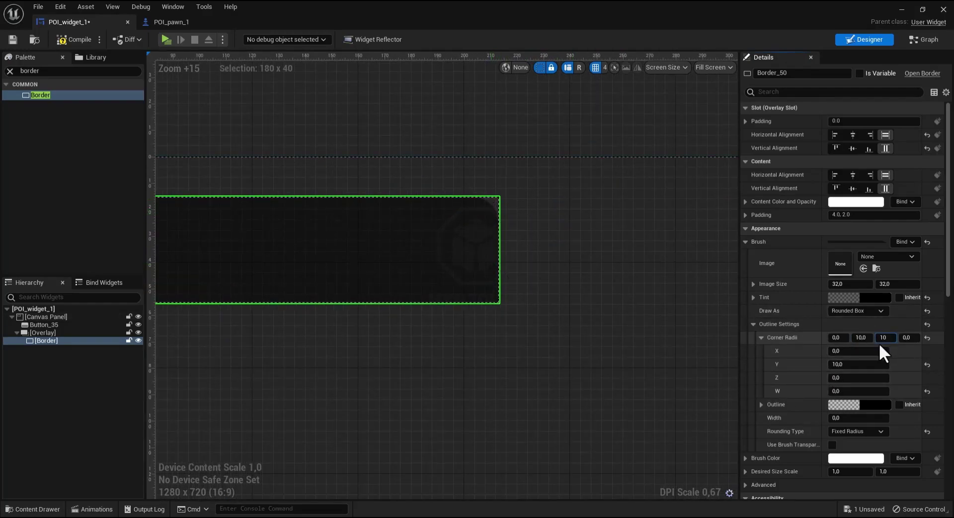
{"action": "key", "text": "Return"}
{"action": "right_click_drag", "start_coordinate": [496, 274], "coordinate": [619, 268]}
{"action": "scroll", "coordinate": [619, 268], "scroll_direction": "down", "scroll_amount": 2}
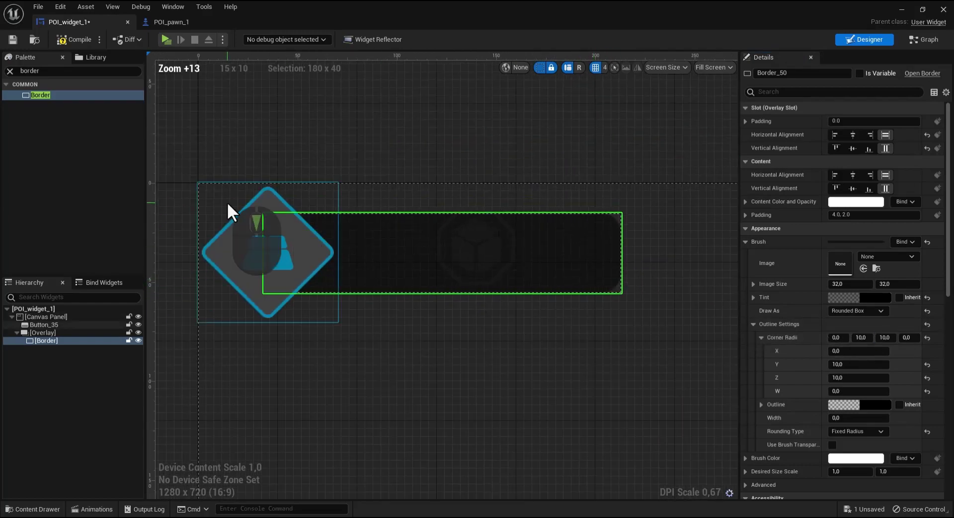
{"action": "right_click_drag", "start_coordinate": [480, 232], "coordinate": [452, 245]}
{"action": "scroll", "coordinate": [473, 245], "scroll_direction": "down", "scroll_amount": 1}
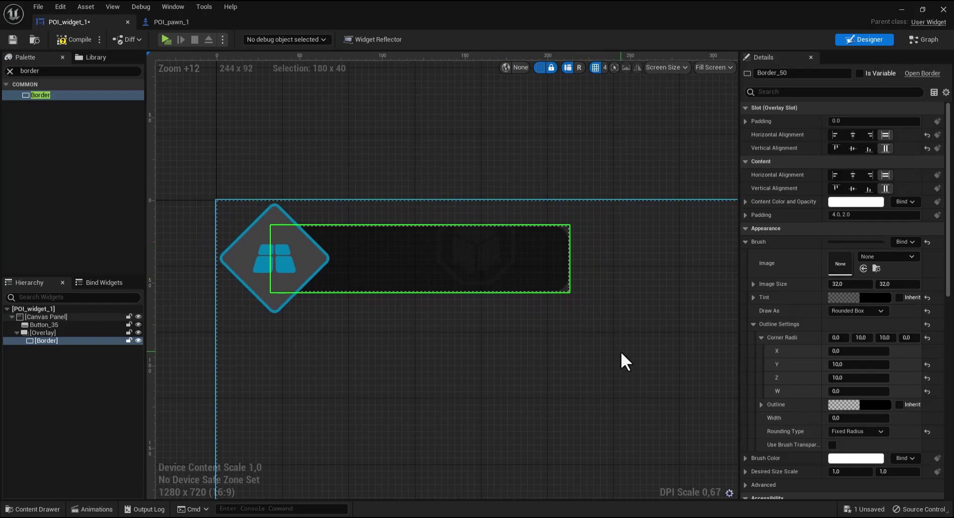
Step: Search the Palette for 'blur' and nest a Background Blur under the Border
{"action": "left_click", "coordinate": [61, 71]}
{"action": "type", "text": "lu"}
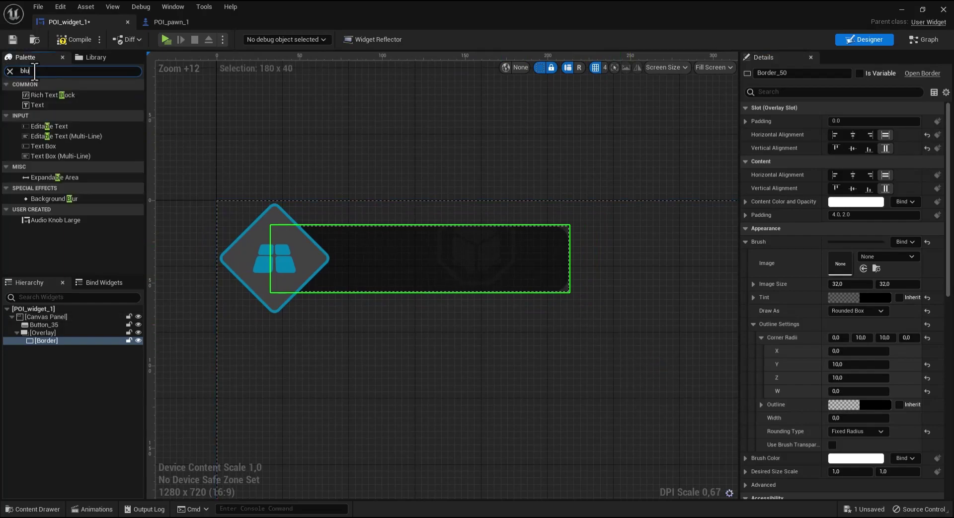
{"action": "type", "text": "r"}
{"action": "mouse_move", "coordinate": [76, 95]}
{"action": "left_mouse_down"}
{"action": "mouse_move", "coordinate": [59, 307]}
{"action": "mouse_move", "coordinate": [44, 336]}
{"action": "left_mouse_up"}
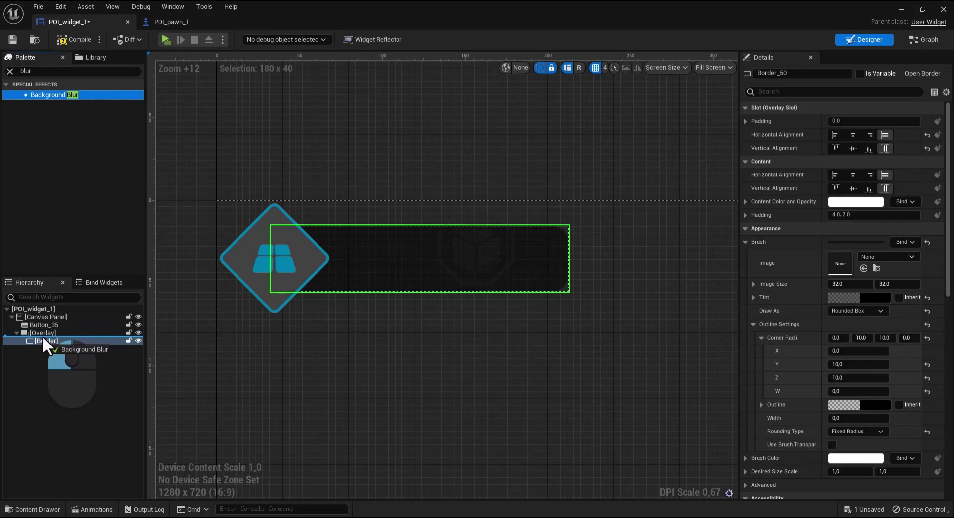
{"action": "left_click_drag", "start_coordinate": [44, 335], "coordinate": [43, 335]}
{"action": "left_click", "coordinate": [50, 348]}
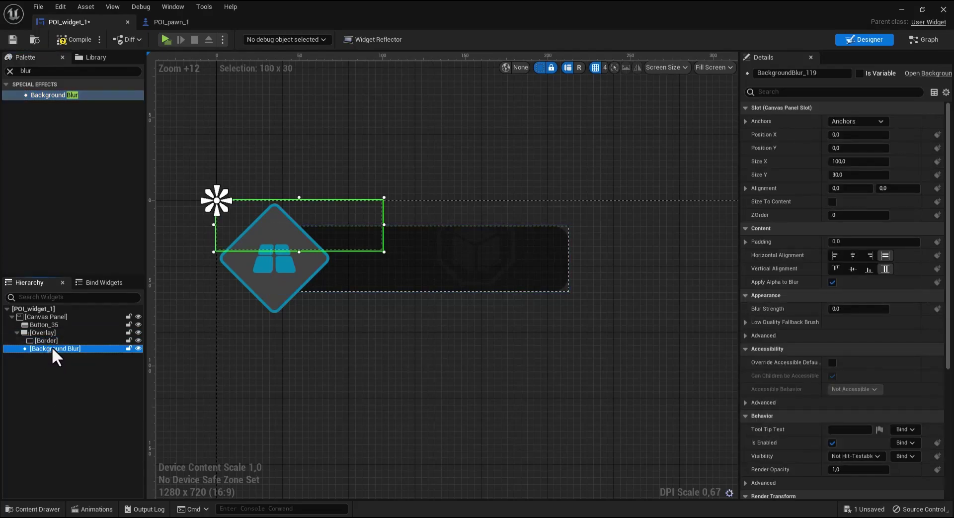
{"action": "left_click_drag", "start_coordinate": [52, 347], "coordinate": [51, 335]}
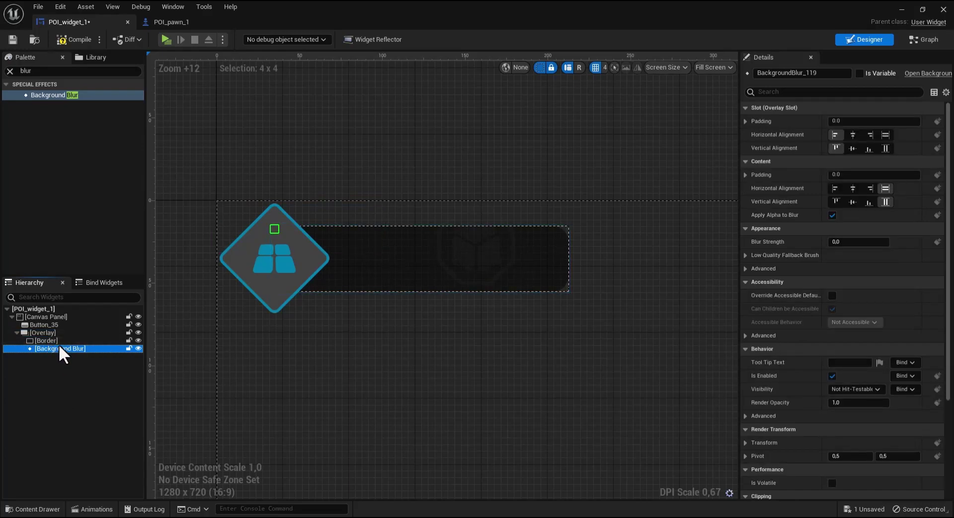
Step: Make the Background Blur fill horizontally with a Blur Strength of 3.0
{"action": "left_click", "coordinate": [882, 135]}
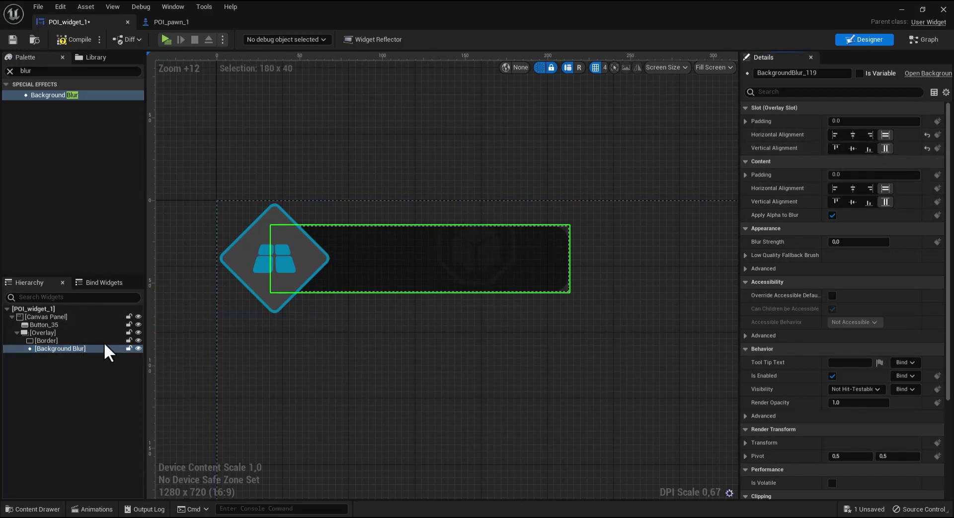
{"action": "left_click", "coordinate": [842, 242]}
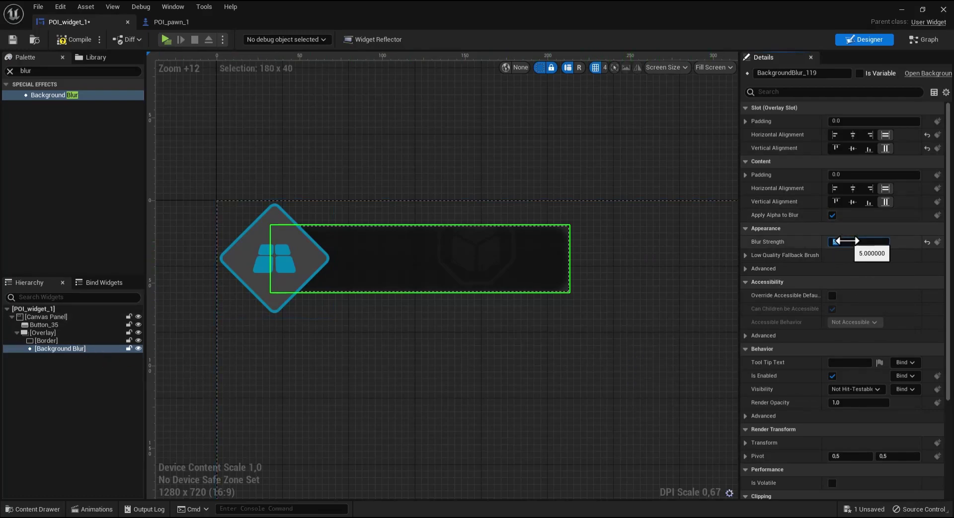
{"action": "key", "text": "Return"}
{"action": "type", "text": "3"}
{"action": "key", "text": "Return"}
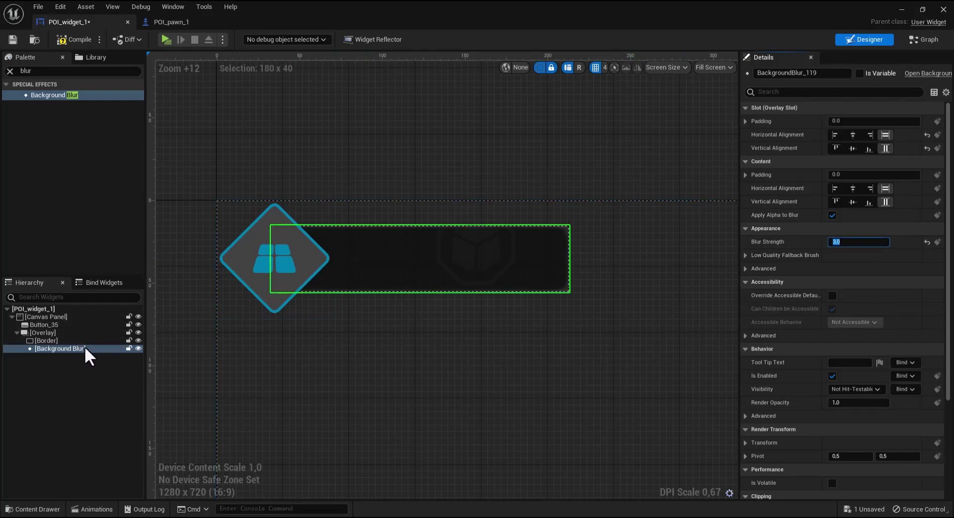
Step: Move the Background Blur above the Border in the Hierarchy
{"action": "left_click_drag", "start_coordinate": [92, 348], "coordinate": [52, 340]}
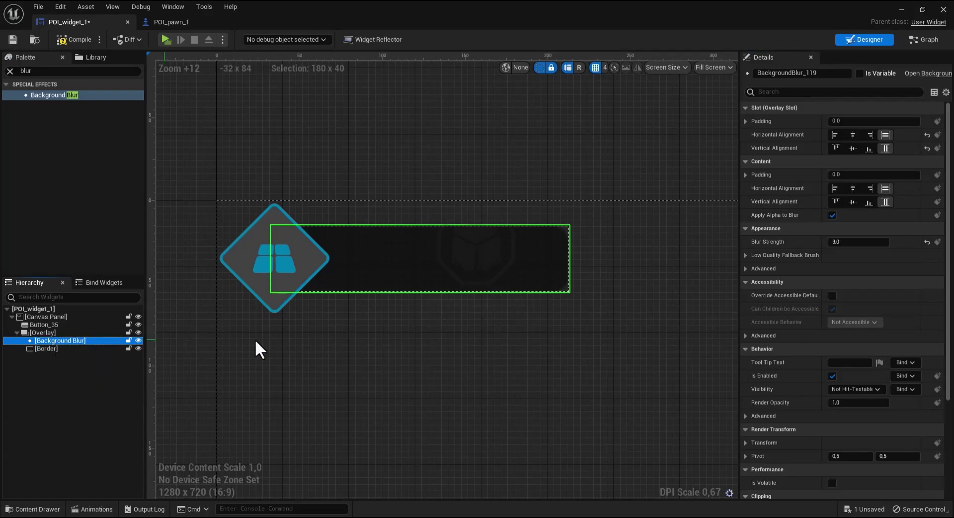
{"action": "scroll", "coordinate": [568, 238], "scroll_direction": "up", "scroll_amount": 4}
{"action": "scroll", "coordinate": [565, 225], "scroll_direction": "up", "scroll_amount": 1}
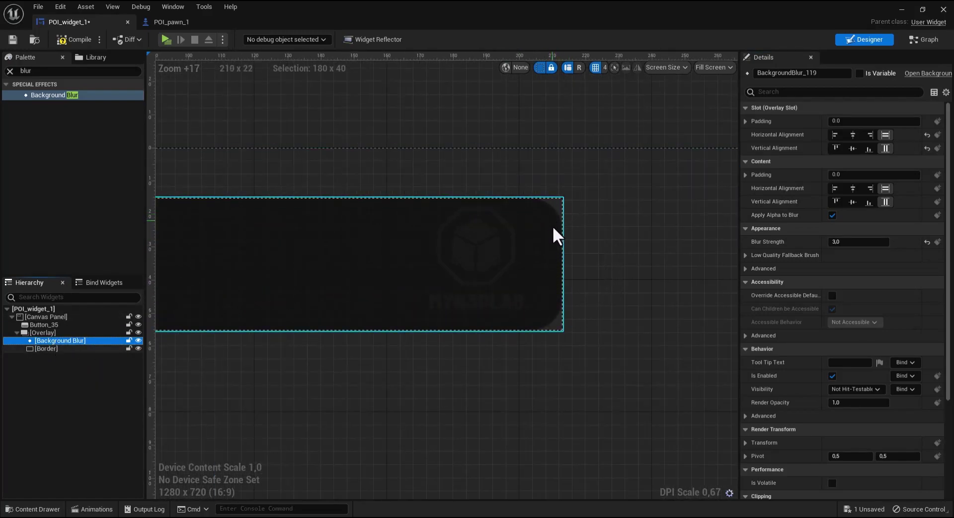
{"action": "scroll", "coordinate": [557, 248], "scroll_direction": "down", "scroll_amount": 5}
{"action": "mouse_move", "coordinate": [451, 288]}
{"action": "right_mouse_down"}
{"action": "mouse_move", "coordinate": [430, 283]}
{"action": "mouse_move", "coordinate": [460, 298]}
{"action": "right_mouse_up"}
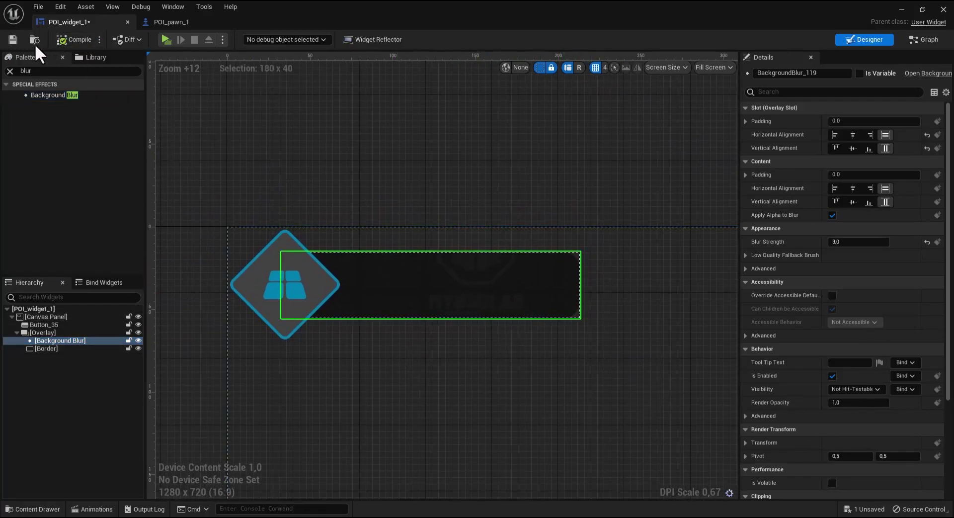
Step: Save the widget, launch a standalone preview, and walk around with WASD
{"action": "left_click", "coordinate": [13, 38]}
{"action": "left_click", "coordinate": [165, 39]}
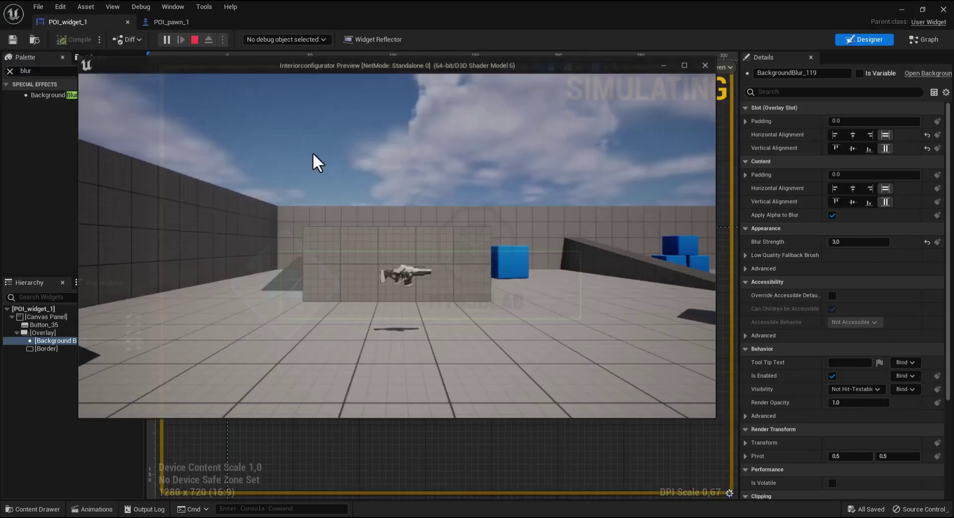
{"action": "left_click", "coordinate": [332, 188]}
{"action": "key", "text": "w"}
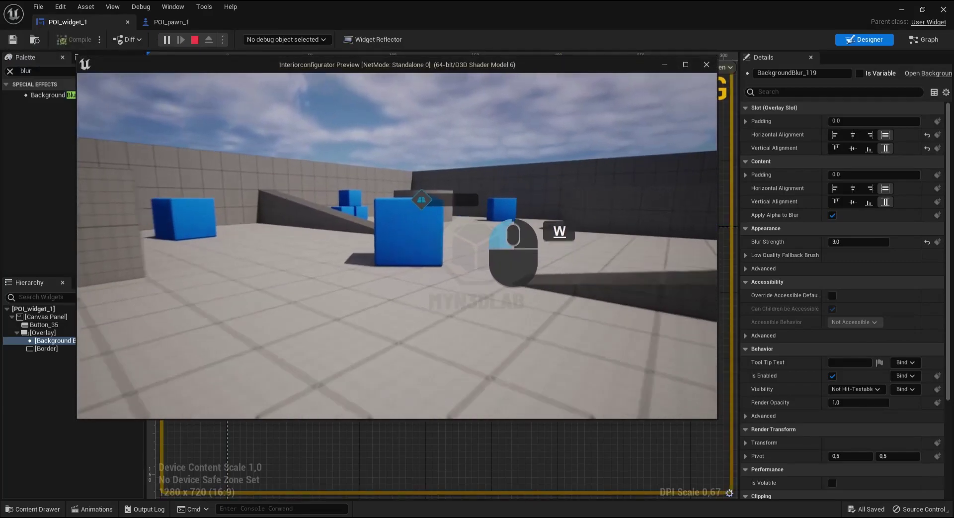
{"action": "key", "text": "d"}
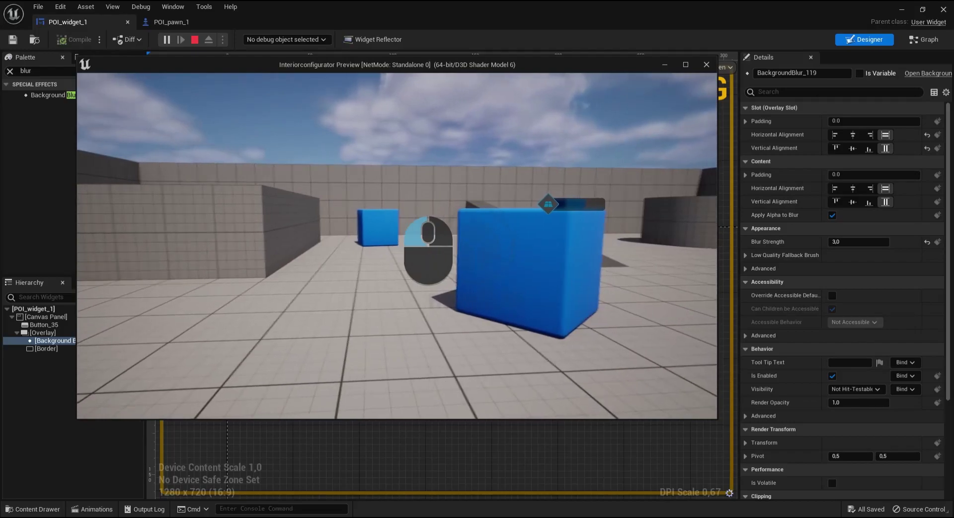
{"action": "key", "text": "a"}
{"action": "key", "text": "s"}
{"action": "key", "text": "a"}
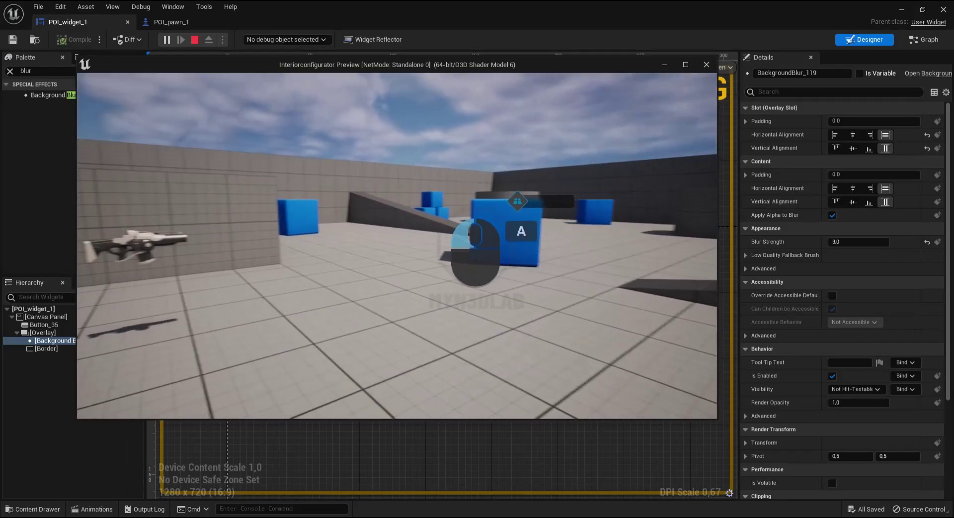
{"action": "key", "text": "d"}
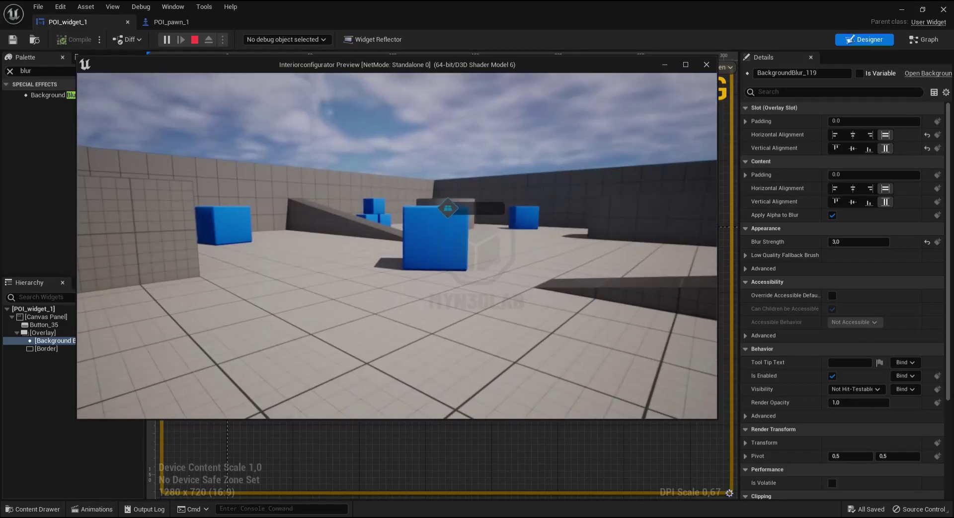
Step: Switch the game to the top-down overview, tilt the camera, then exit with Esc
{"action": "key", "text": "Tab"}
{"action": "left_click", "coordinate": [139, 400]}
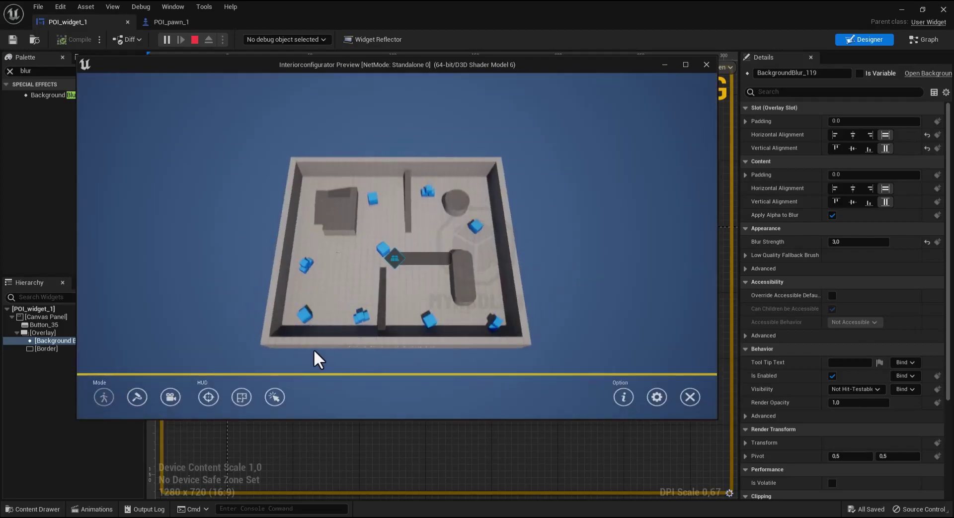
{"action": "left_click_drag", "start_coordinate": [318, 359], "coordinate": [348, 343]}
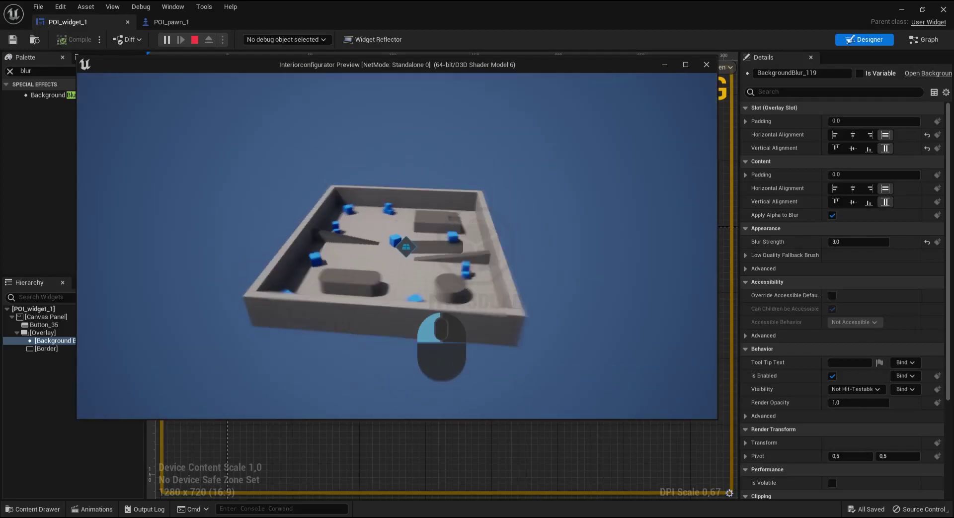
{"action": "key", "text": "Escape"}
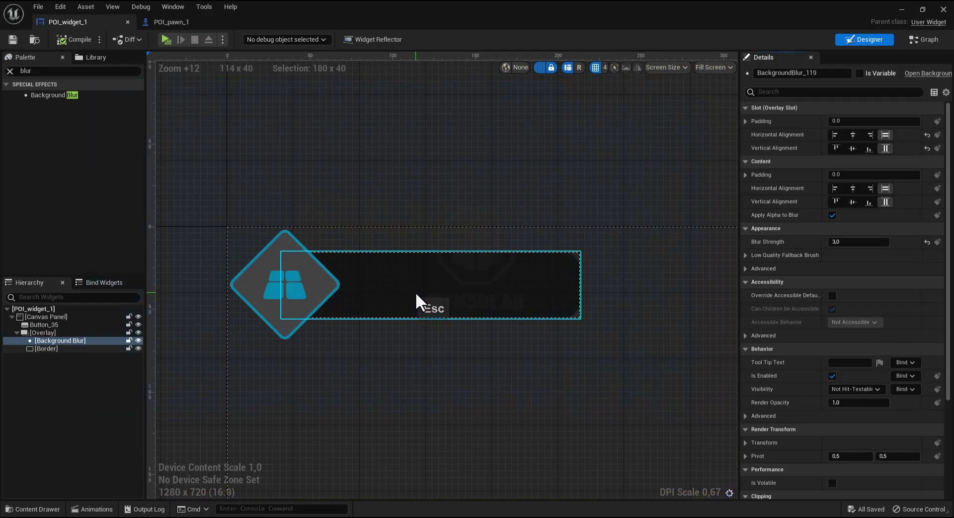
Step: Set the diamond button's Normal tint to full white (1.0) in the colour picker
{"action": "left_click", "coordinate": [259, 285]}
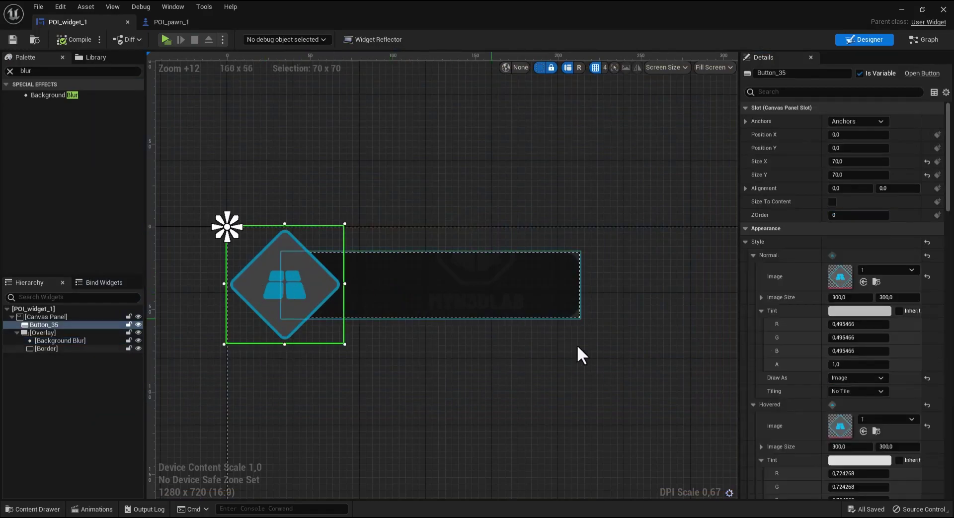
{"action": "right_click", "coordinate": [422, 254]}
{"action": "right_click_drag", "start_coordinate": [422, 253], "coordinate": [439, 184]}
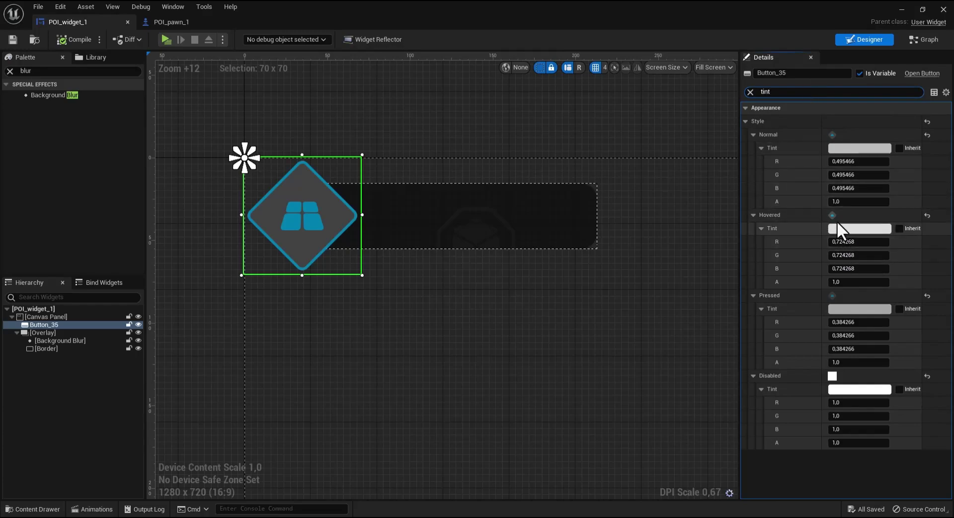
{"action": "left_click", "coordinate": [856, 149]}
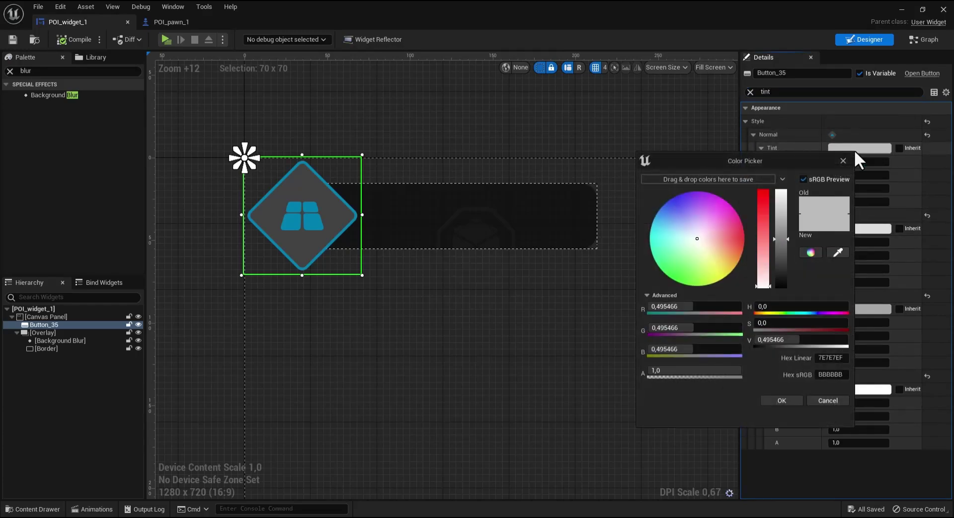
{"action": "mouse_move", "coordinate": [781, 239]}
{"action": "left_mouse_down"}
{"action": "mouse_move", "coordinate": [780, 282]}
{"action": "mouse_move", "coordinate": [780, 190]}
{"action": "left_mouse_up"}
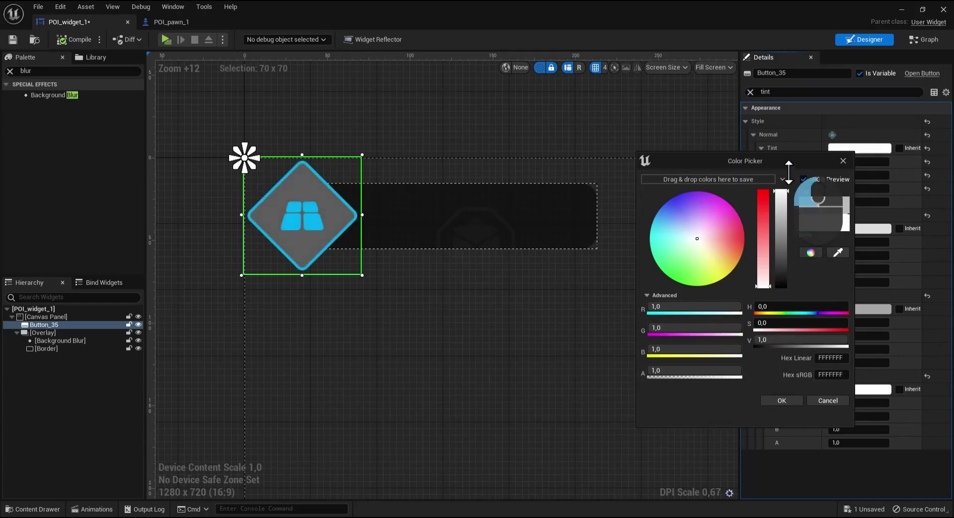
{"action": "left_click", "coordinate": [784, 401]}
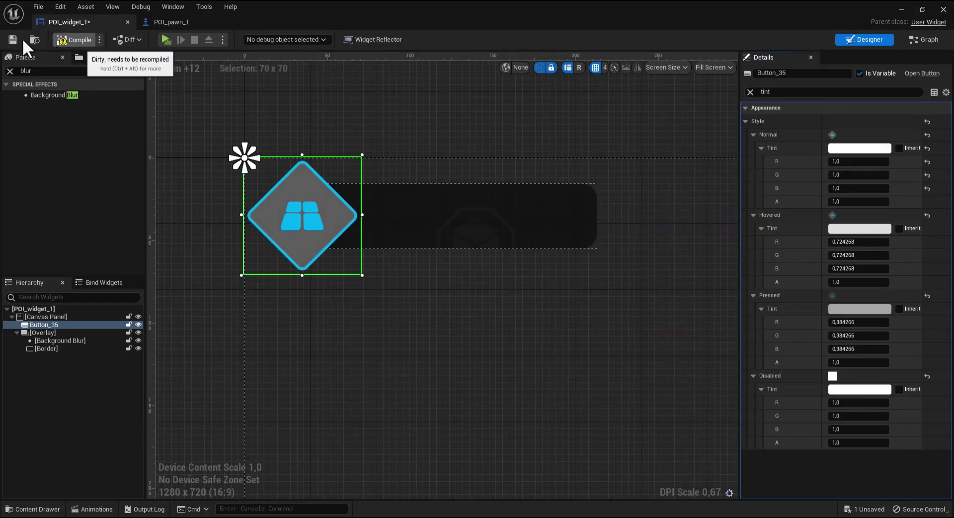
Step: Launch the standalone preview again and walk around with WASD
{"action": "left_click", "coordinate": [166, 39]}
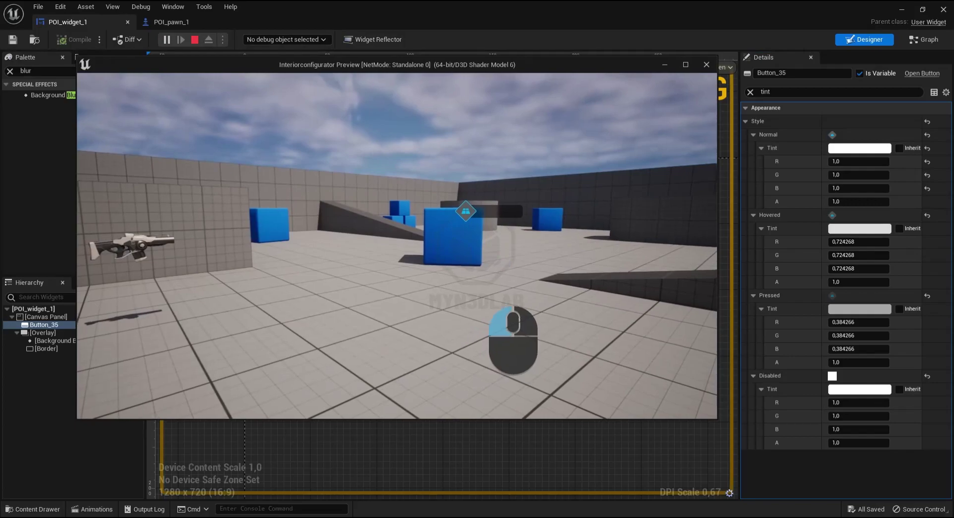
{"action": "key", "text": "w"}
{"action": "key", "text": "d"}
{"action": "key", "text": "s"}
{"action": "key", "text": "a"}
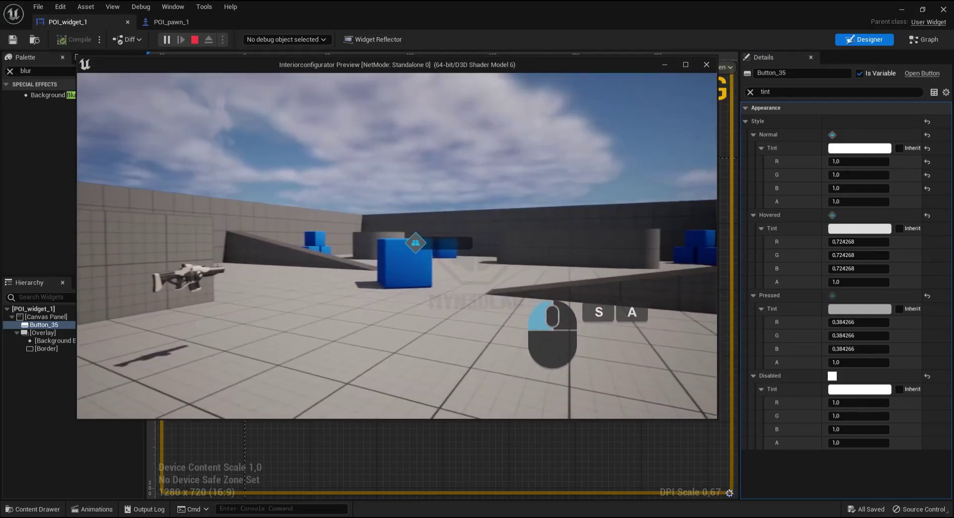
{"action": "key", "text": "d"}
Step: Switch to the top-down overview, orbit the room, then exit the preview with Esc
{"action": "key", "text": "Tab"}
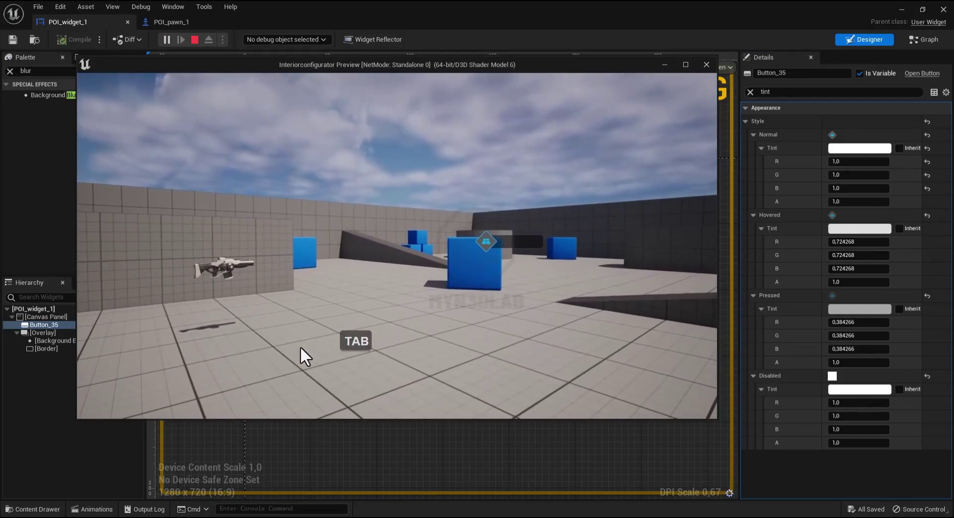
{"action": "left_click", "coordinate": [166, 410]}
{"action": "left_click_drag", "start_coordinate": [397, 246], "coordinate": [397, 233]}
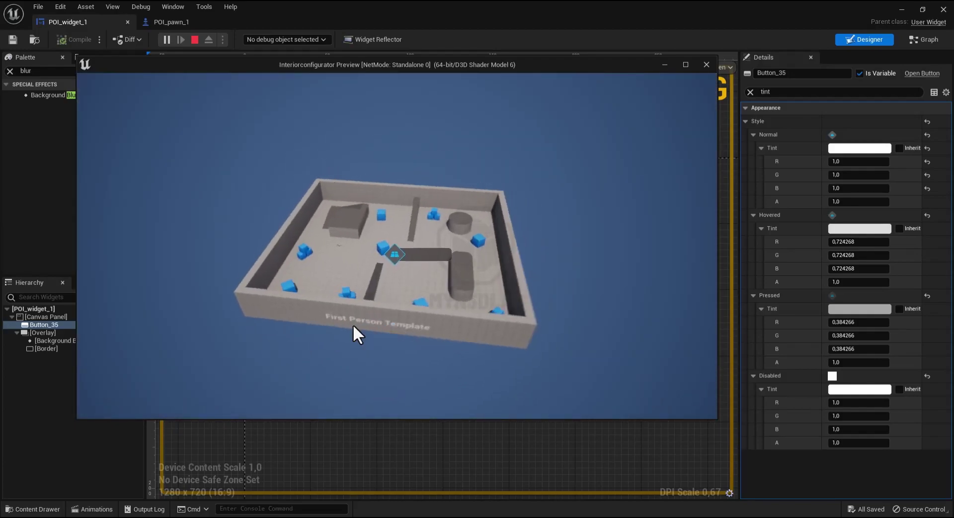
{"action": "key", "text": "Escape"}
{"action": "scroll", "coordinate": [345, 312], "scroll_direction": "down", "scroll_amount": 1}
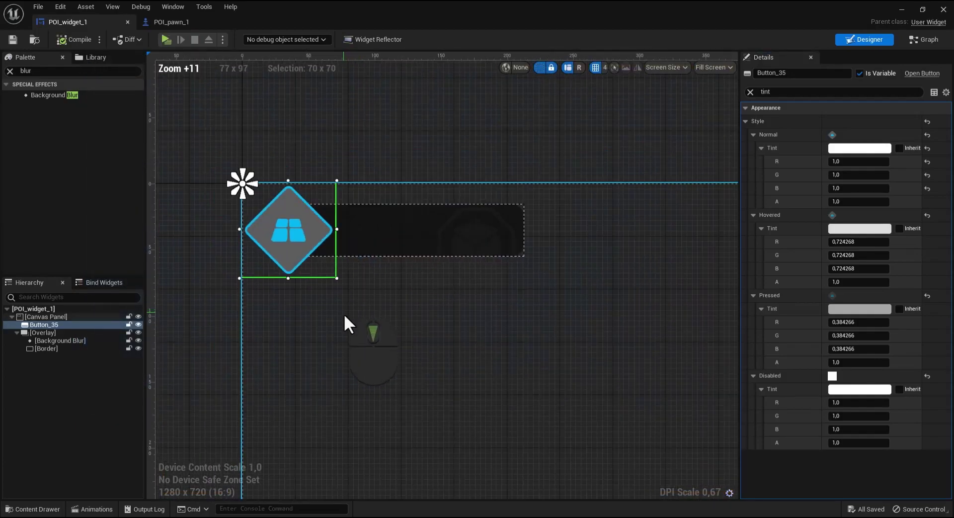
{"action": "scroll", "coordinate": [344, 316], "scroll_direction": "down", "scroll_amount": 1}
Step: Search the Palette for 'text', drop a Text widget into the Border, and select it
{"action": "left_click", "coordinate": [454, 257]}
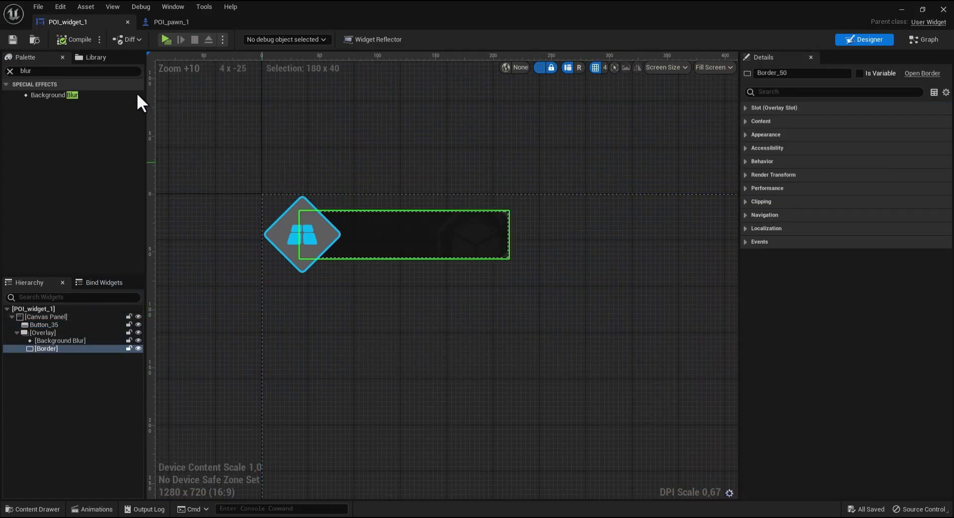
{"action": "left_click", "coordinate": [3, 70]}
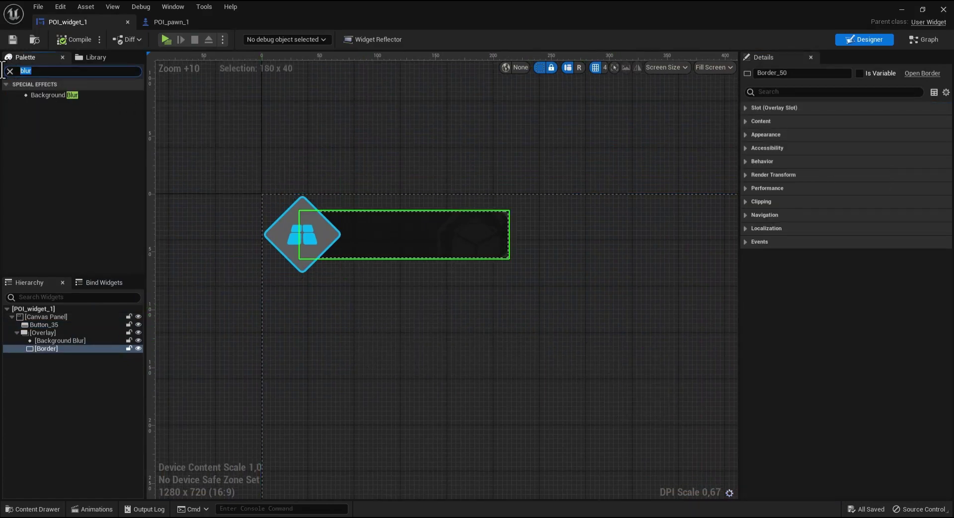
{"action": "type", "text": "tex"}
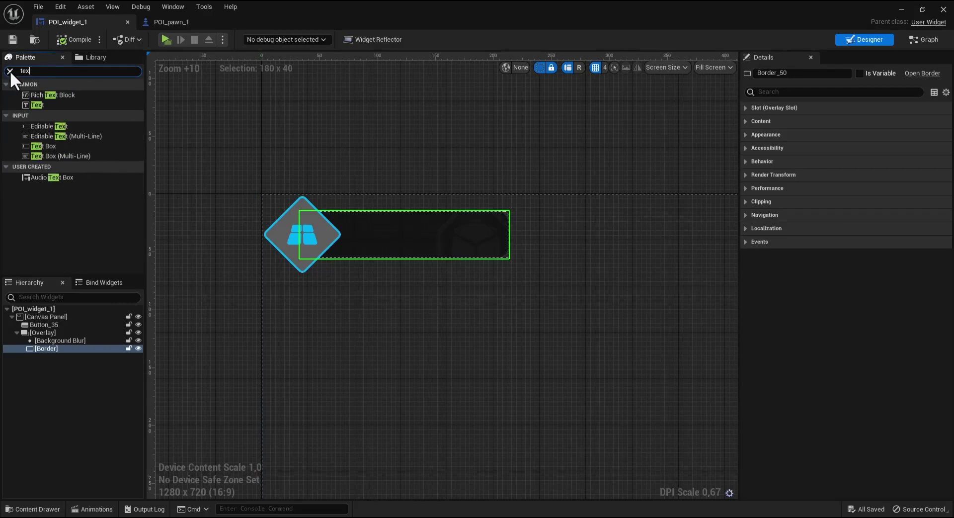
{"action": "type", "text": "t"}
{"action": "left_click", "coordinate": [38, 102]}
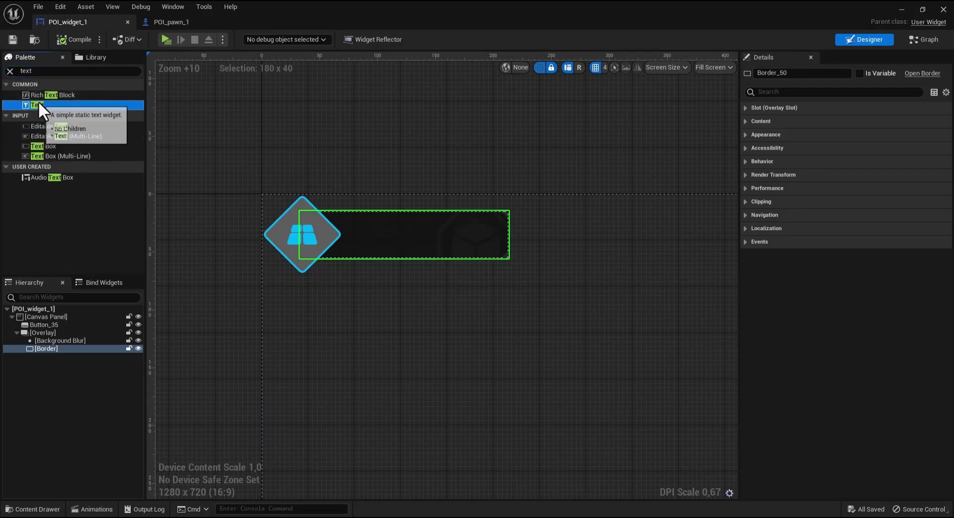
{"action": "left_click_drag", "start_coordinate": [62, 103], "coordinate": [41, 349]}
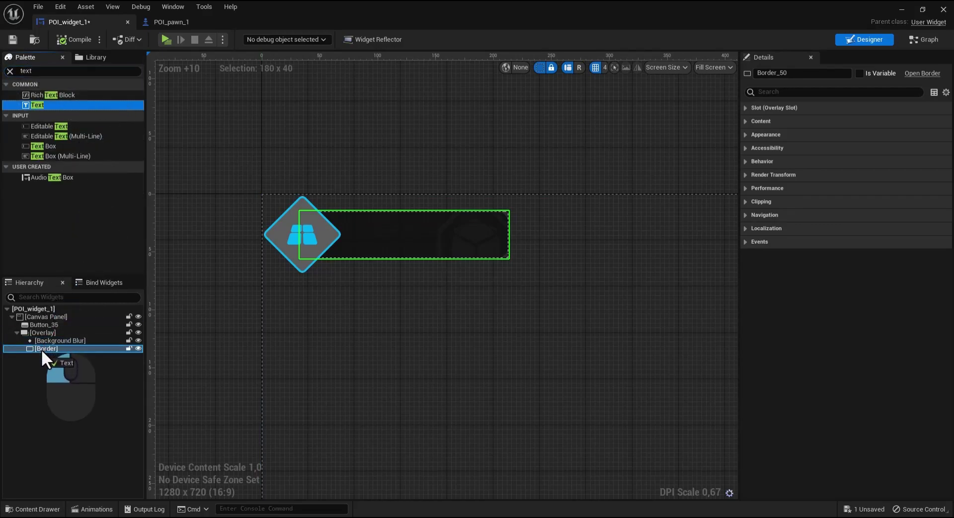
{"action": "left_click", "coordinate": [53, 356]}
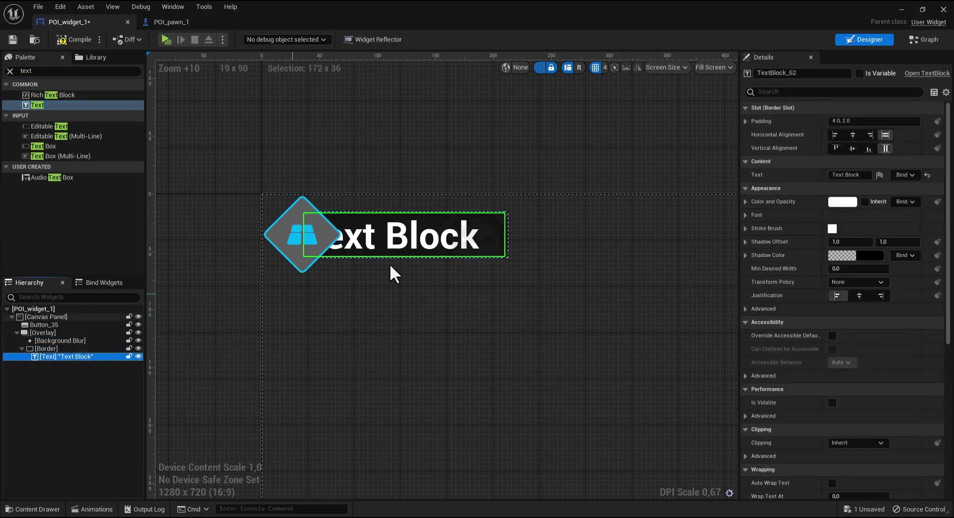
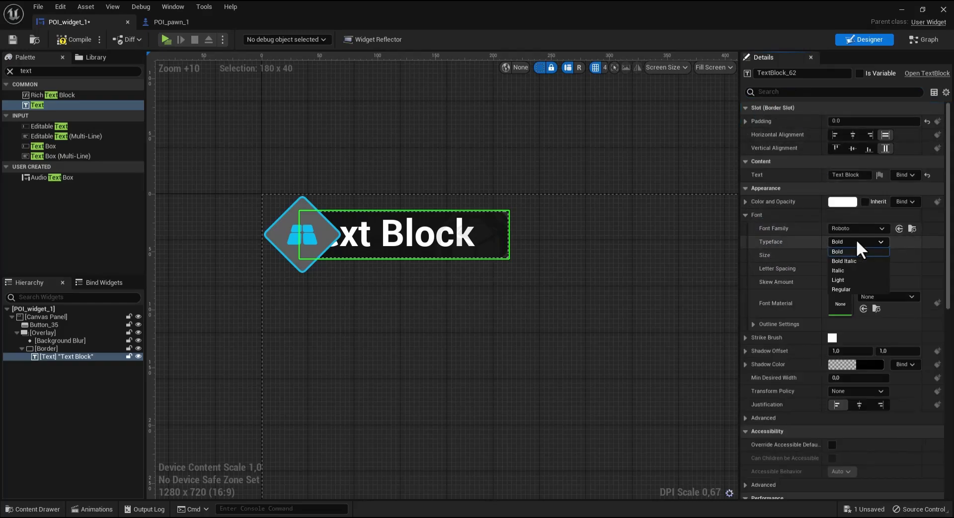
Step: Give the Text Block a Light typeface at size 15, centred vertically and left-aligned in its border
{"action": "left_click", "coordinate": [842, 280]}
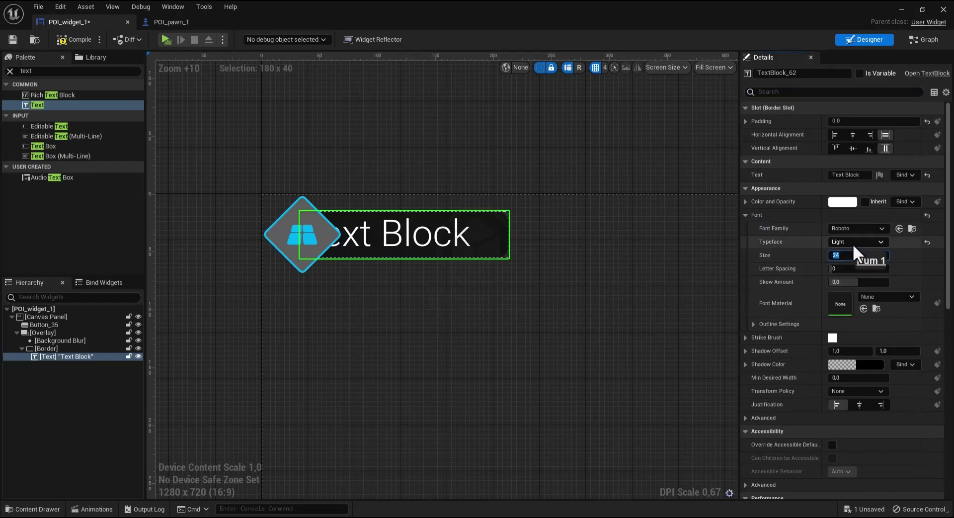
{"action": "type", "text": "12"}
{"action": "key", "text": "Return"}
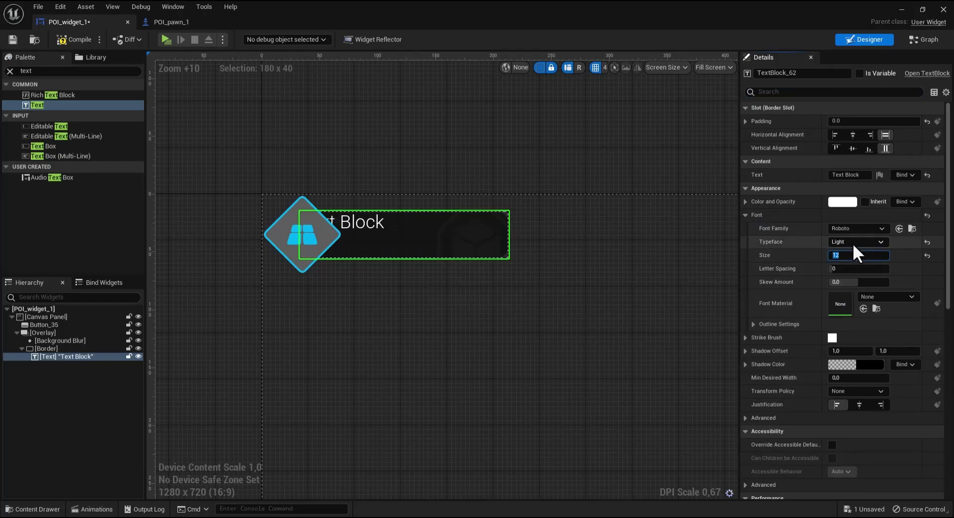
{"action": "type", "text": "15"}
{"action": "key", "text": "Return"}
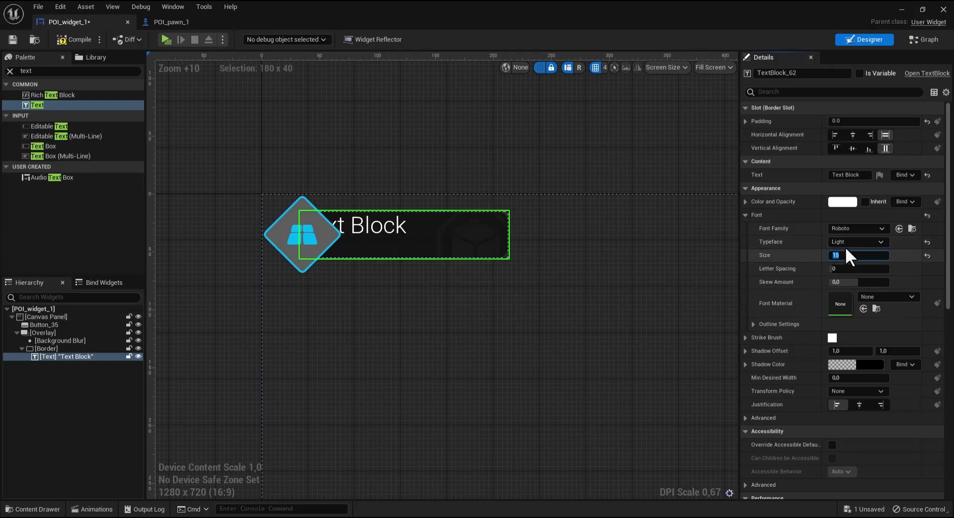
{"action": "left_click", "coordinate": [854, 133]}
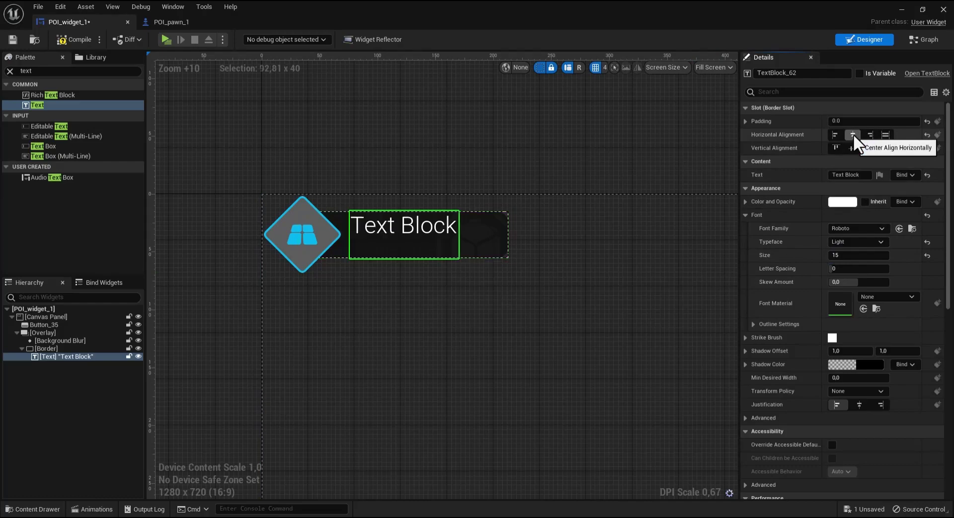
{"action": "left_click", "coordinate": [852, 147]}
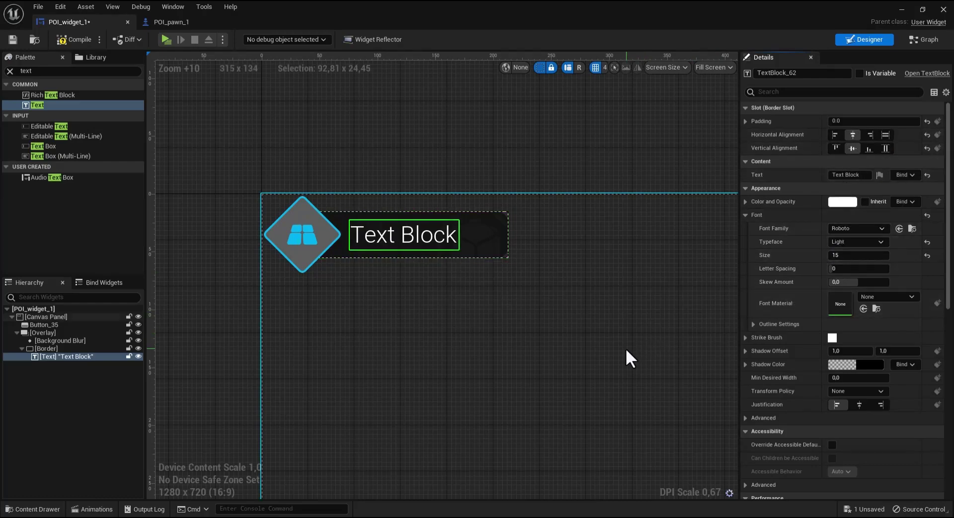
{"action": "left_click", "coordinate": [835, 135]}
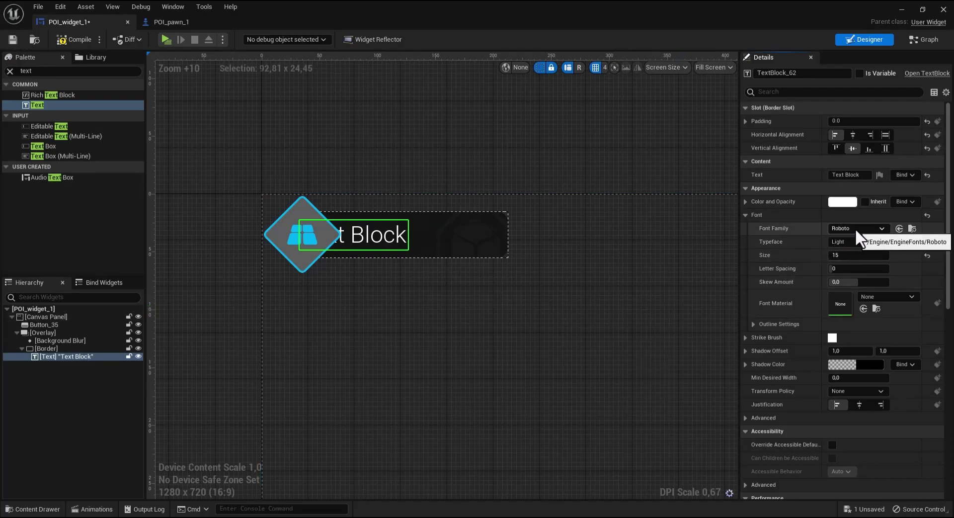
Step: Replace the Text Block's content with 'Floor Material'
{"action": "left_click", "coordinate": [853, 174]}
{"action": "type", "text": "Fl"}
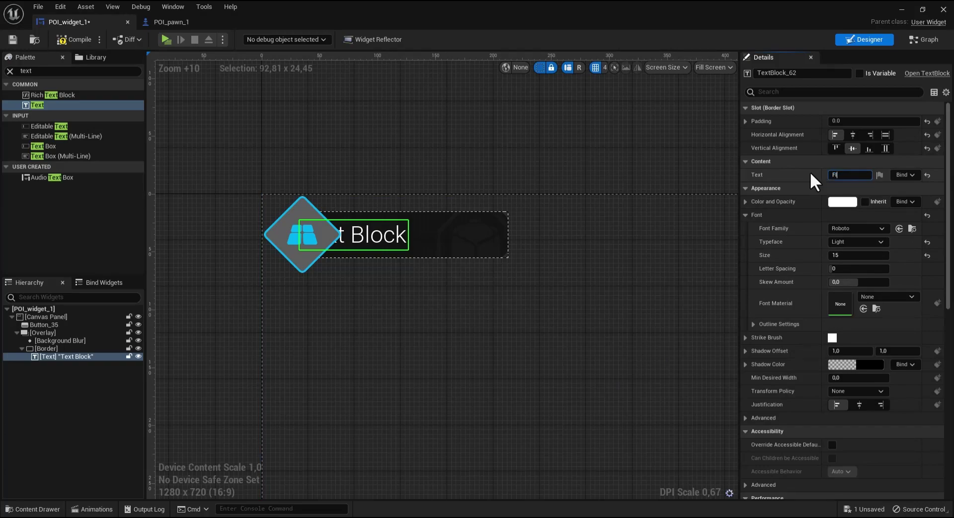
{"action": "type", "text": "oor Materi"}
{"action": "type", "text": "al"}
{"action": "key", "text": "Return"}
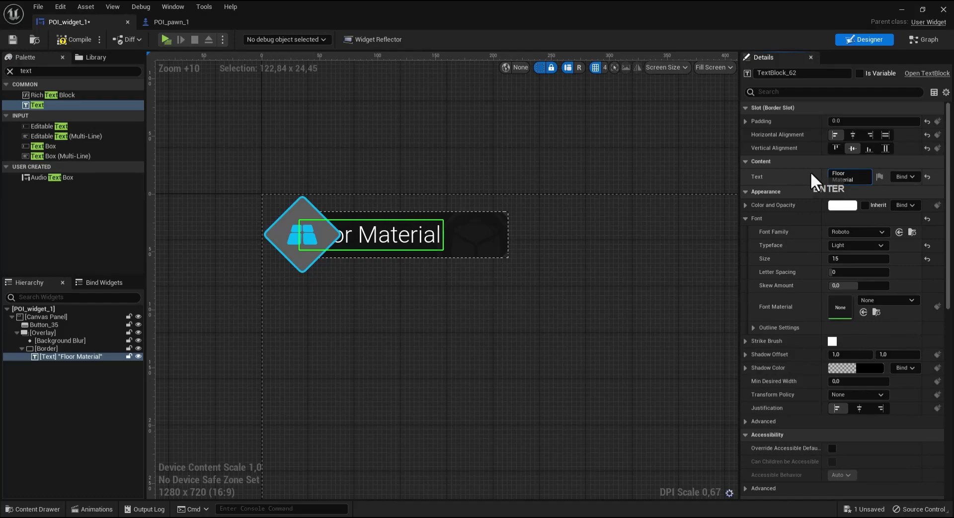
{"action": "left_click", "coordinate": [618, 352]}
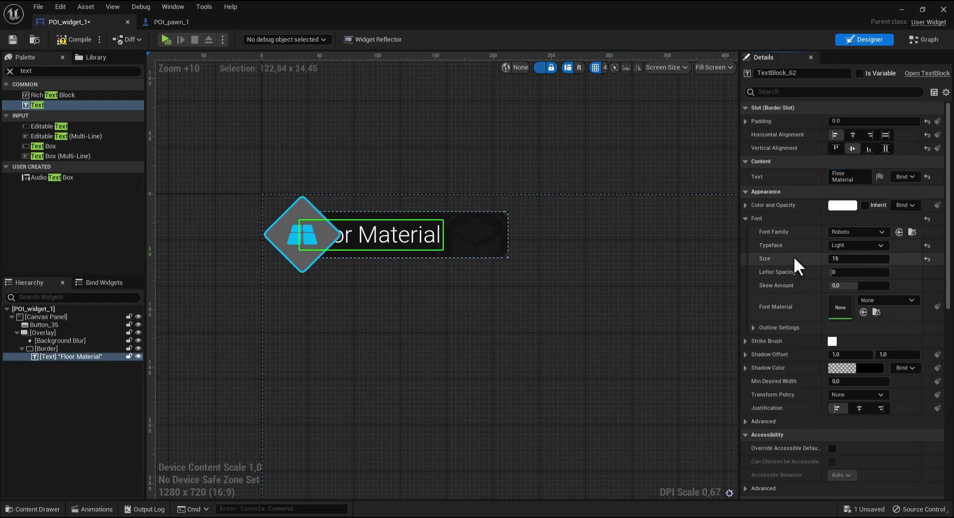
Step: Set the label's left padding to 40 and its font size to 12
{"action": "left_click", "coordinate": [745, 121]}
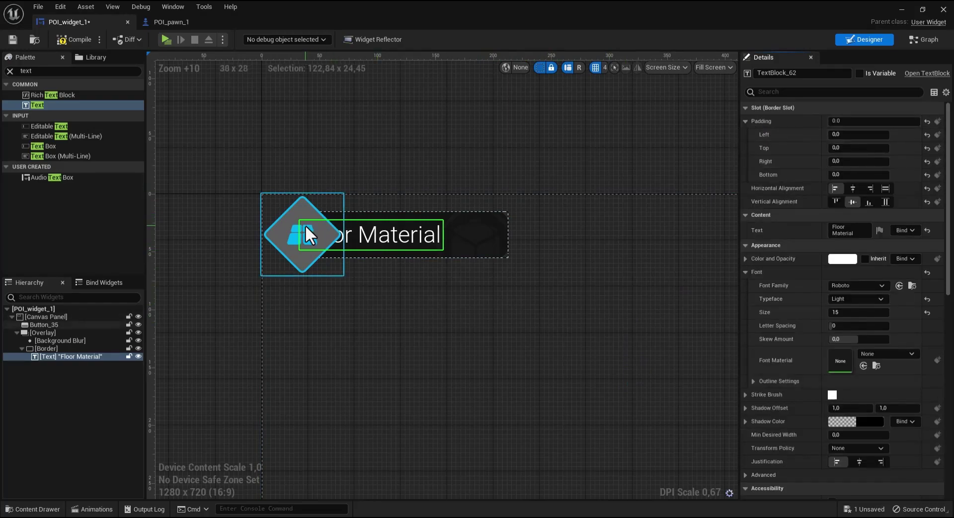
{"action": "left_click", "coordinate": [840, 134]}
{"action": "type", "text": "30"}
{"action": "key", "text": "Return"}
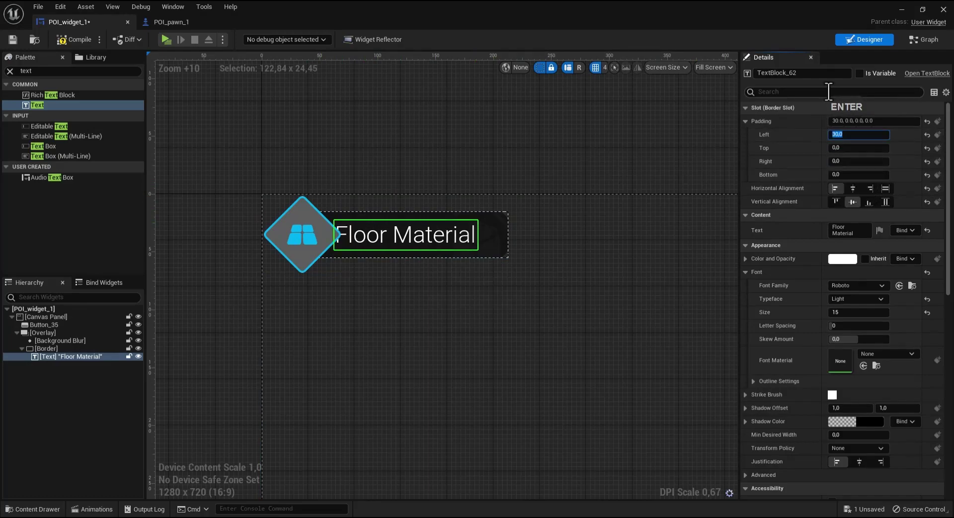
{"action": "type", "text": "40"}
{"action": "key", "text": "Return"}
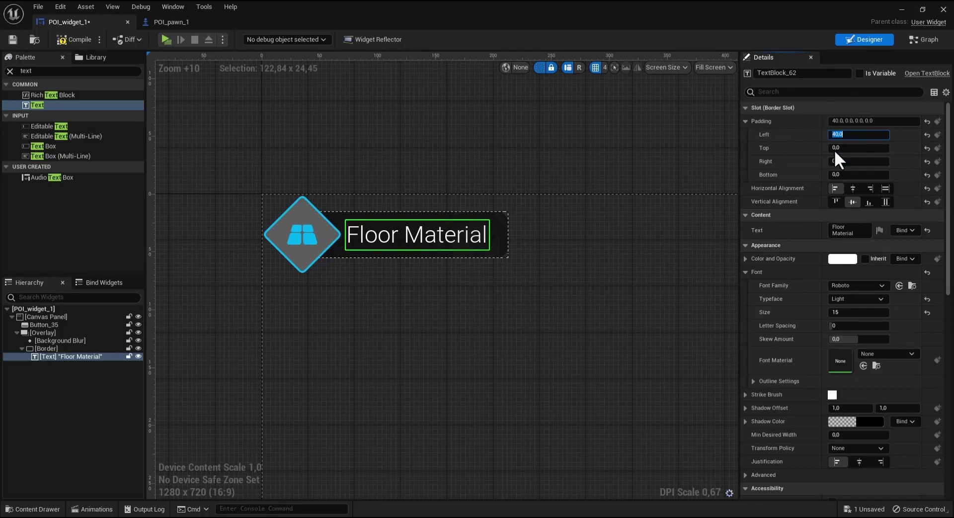
{"action": "left_click", "coordinate": [855, 312]}
{"action": "type", "text": "1"}
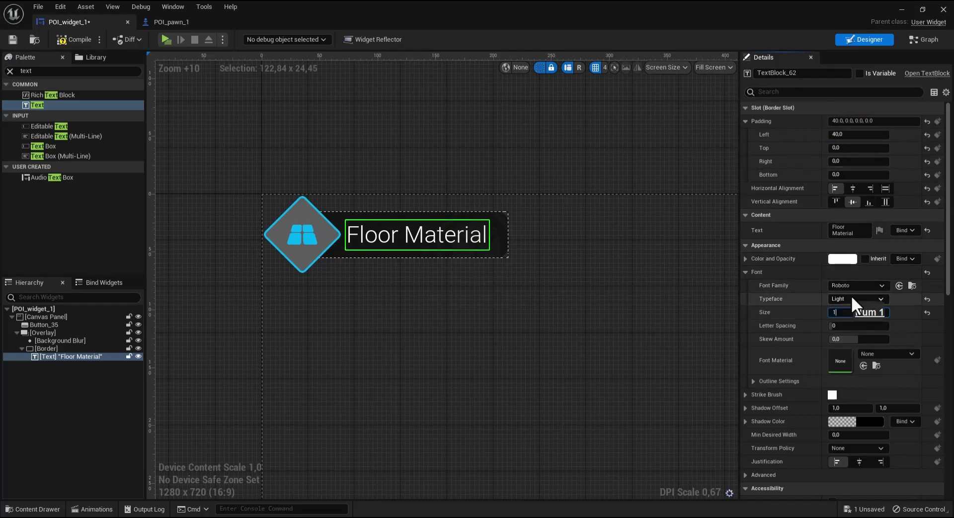
{"action": "type", "text": "2"}
{"action": "key", "text": "Return"}
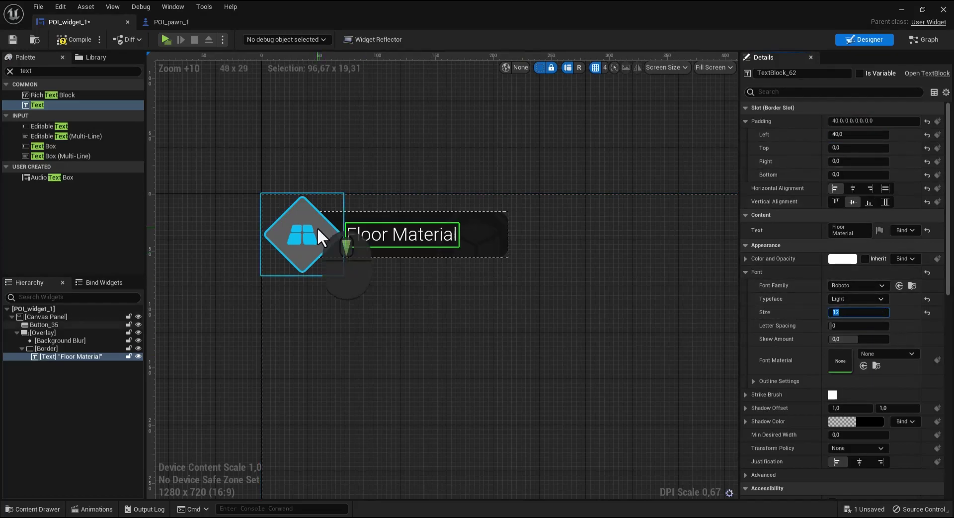
Step: Compile and save the POI widget, then select the Overlay holding the label
{"action": "scroll", "coordinate": [317, 227], "scroll_direction": "down", "scroll_amount": 1}
{"action": "right_click_drag", "start_coordinate": [370, 295], "coordinate": [386, 285]}
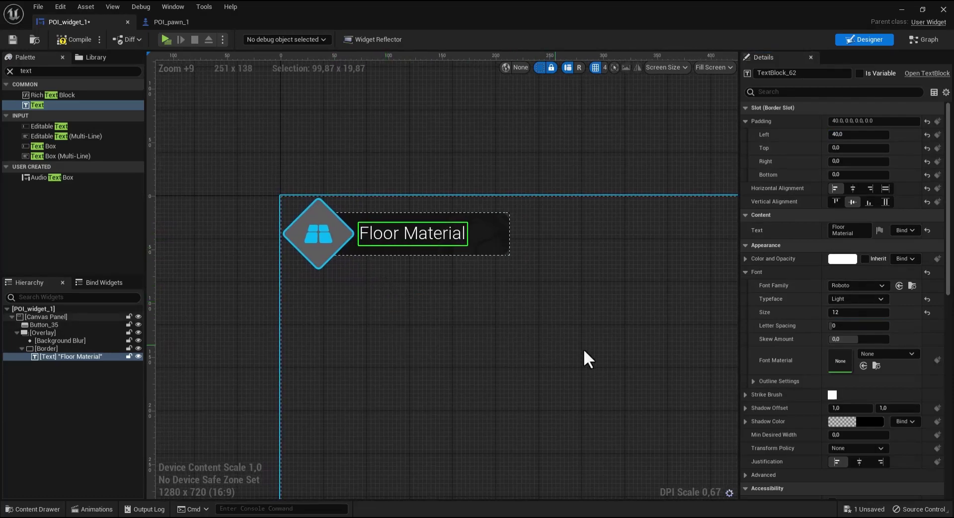
{"action": "left_click", "coordinate": [67, 40]}
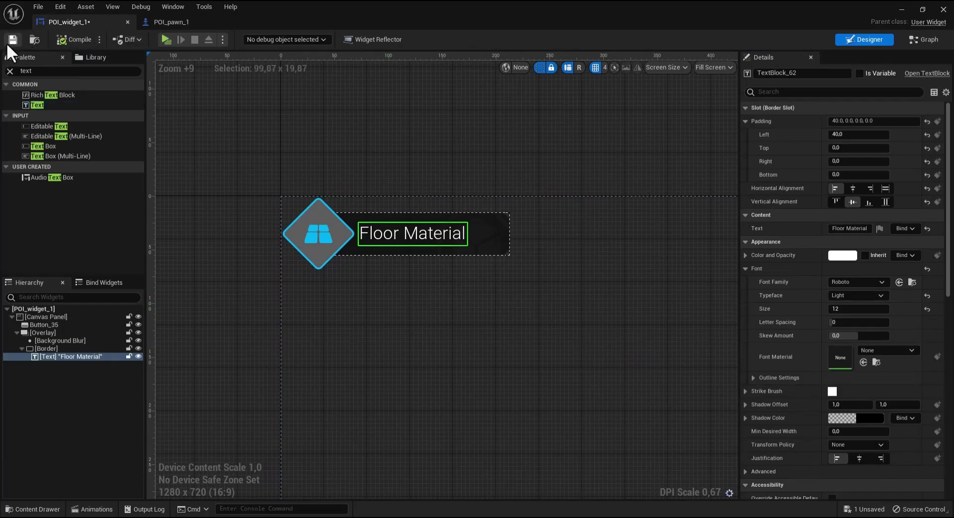
{"action": "left_click", "coordinate": [11, 41]}
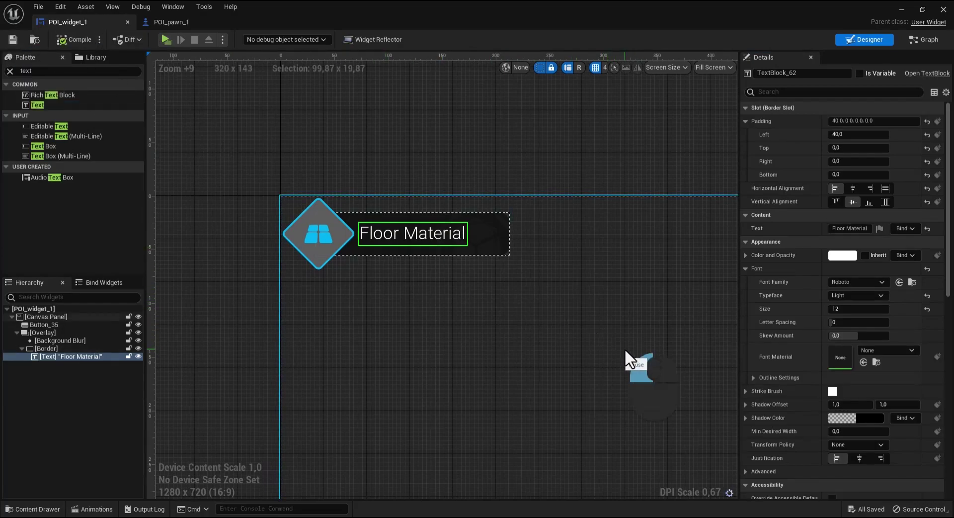
{"action": "left_click", "coordinate": [625, 348]}
{"action": "right_click_drag", "start_coordinate": [495, 308], "coordinate": [451, 273]}
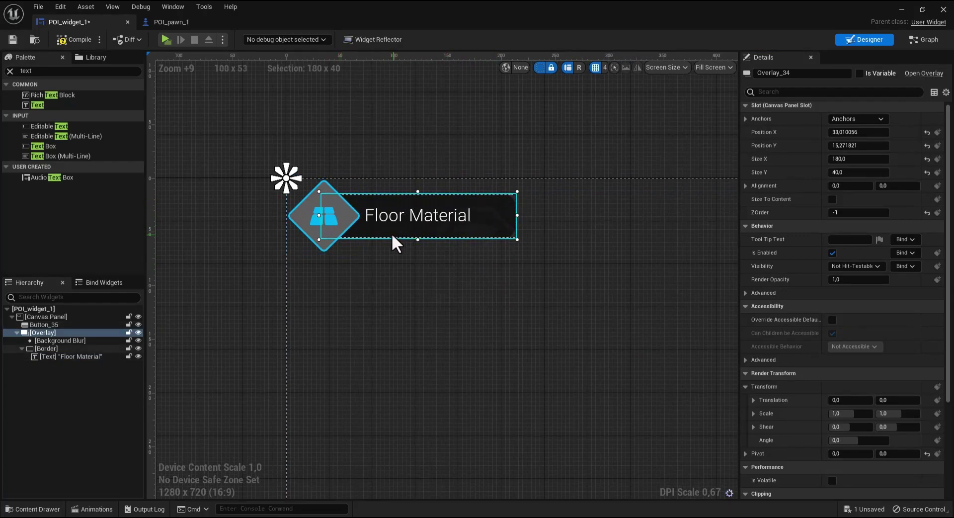
Step: Collapse the Overlay in the Hierarchy, toggle its visibility off and on, and show the Animations timeline
{"action": "left_click", "coordinate": [17, 334]}
{"action": "left_click", "coordinate": [37, 331]}
{"action": "left_click", "coordinate": [43, 331]}
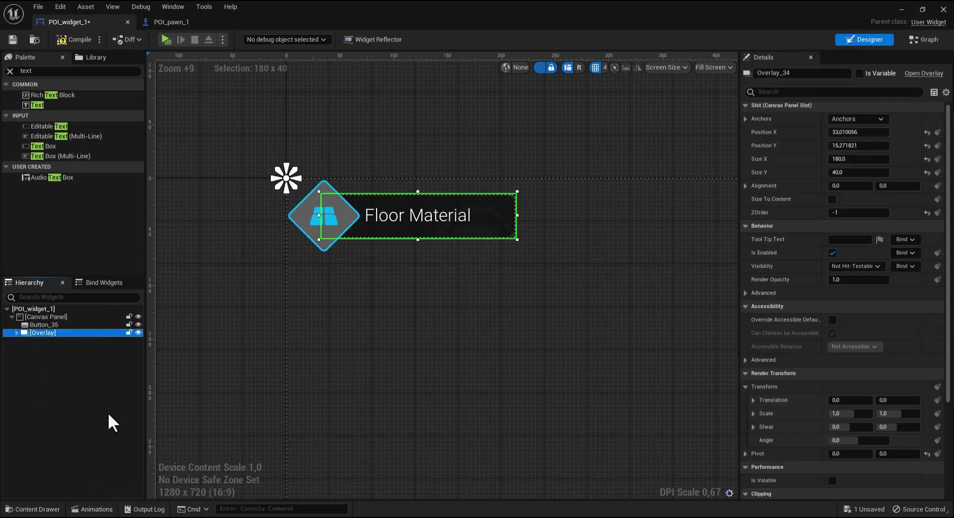
{"action": "left_click", "coordinate": [139, 333]}
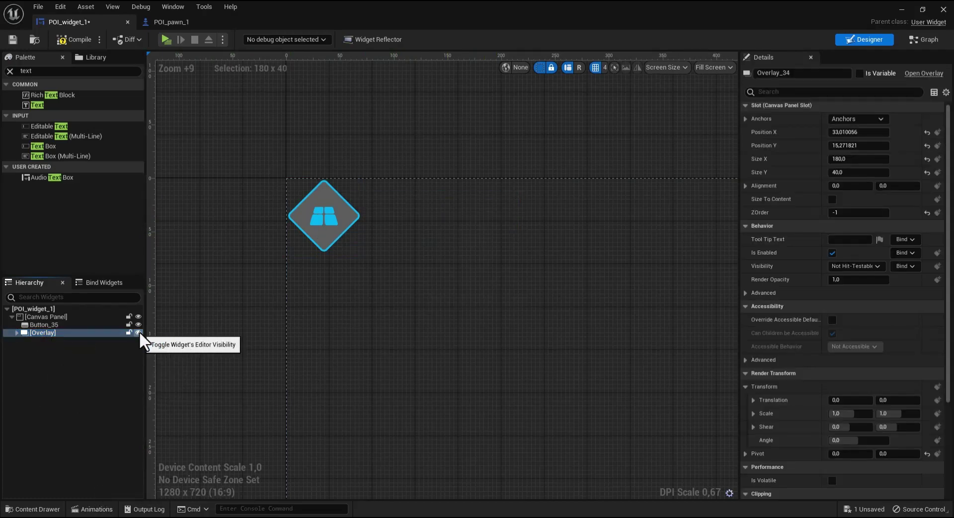
{"action": "left_click", "coordinate": [139, 333]}
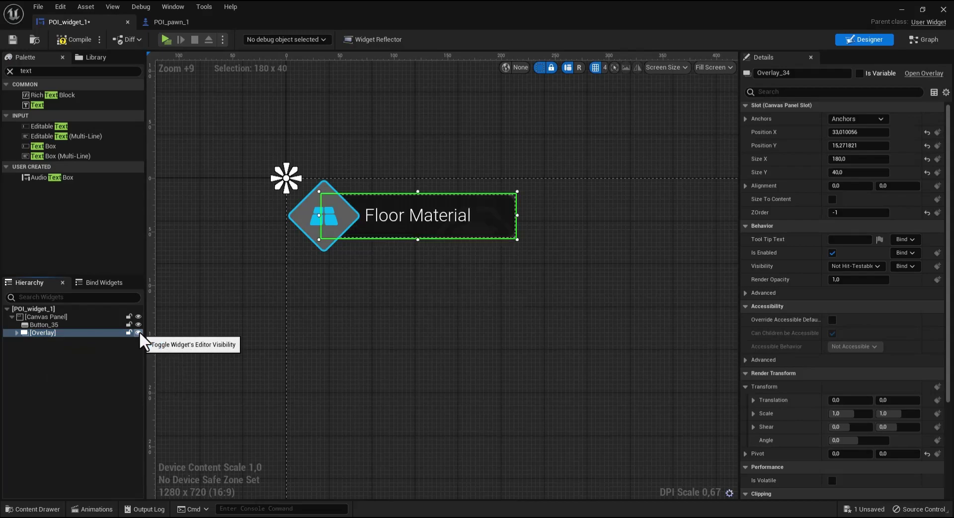
{"action": "left_click", "coordinate": [92, 509]}
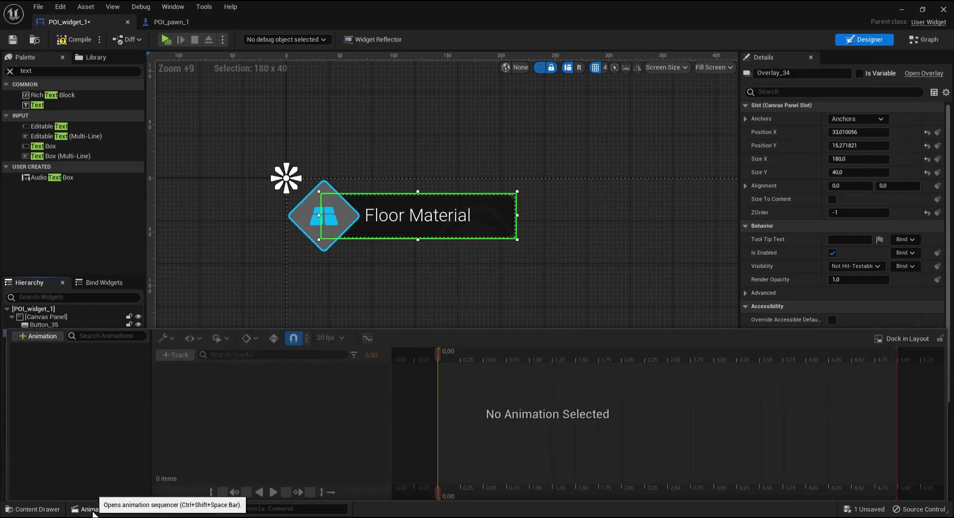
Step: Dock the animation timeline and create a new animation named fade_in
{"action": "left_click", "coordinate": [913, 339]}
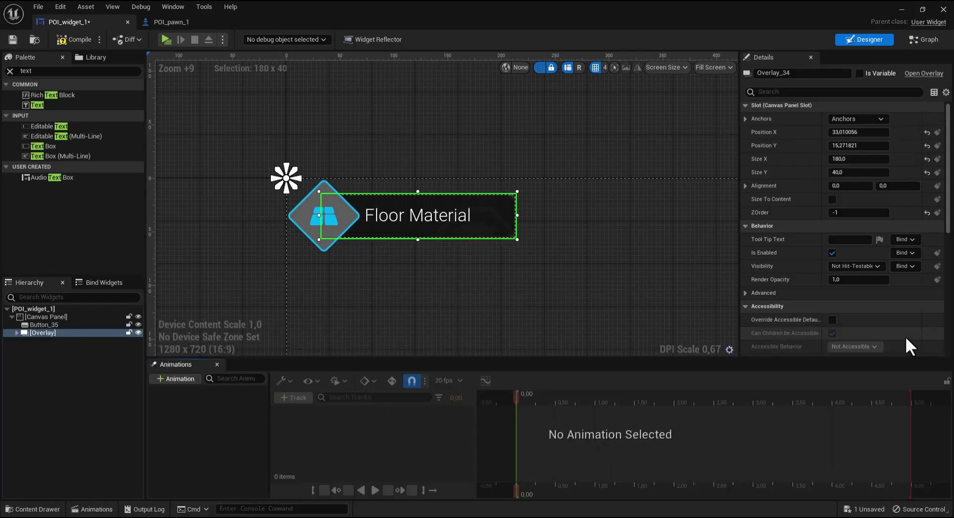
{"action": "left_click", "coordinate": [166, 377]}
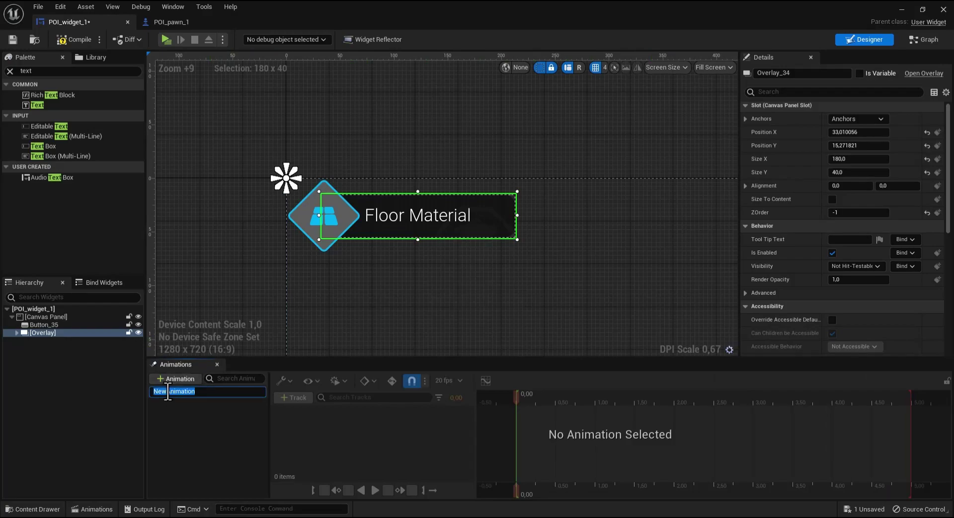
{"action": "type", "text": "fade_"}
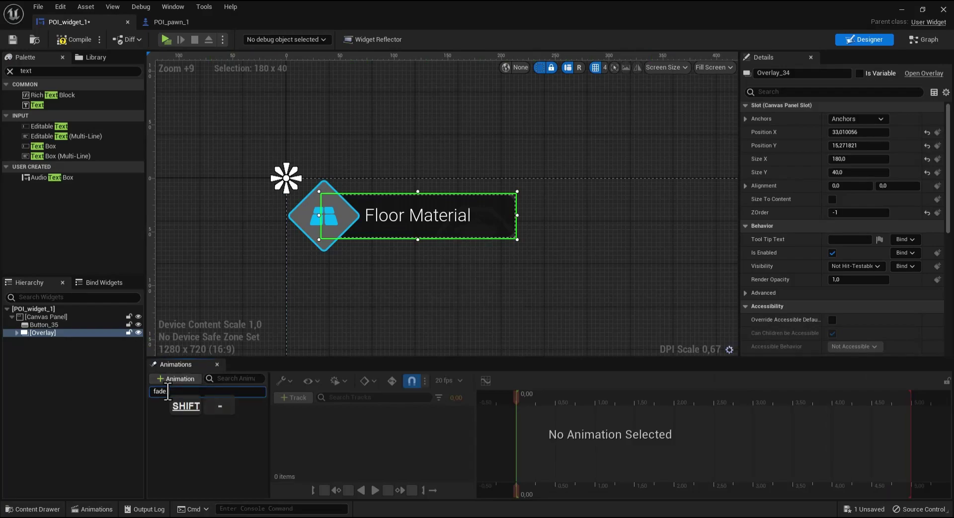
{"action": "key", "text": "Return"}
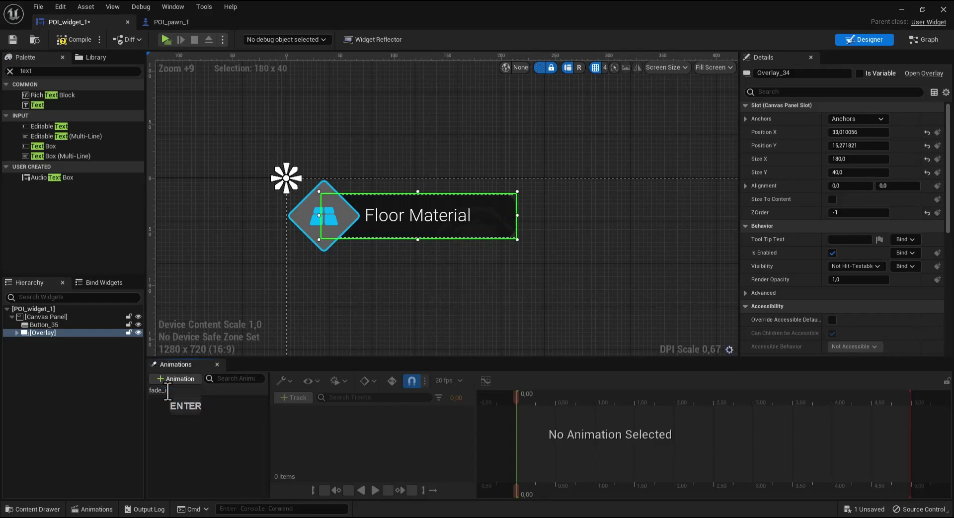
{"action": "left_click", "coordinate": [173, 390]}
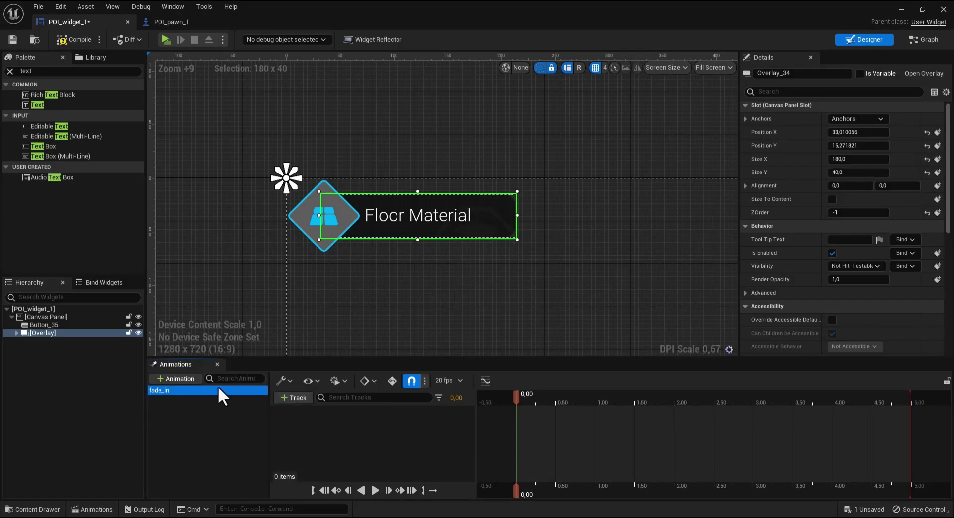
Step: Add the Overlay_34 track to the fade_in animation
{"action": "left_click", "coordinate": [283, 399]}
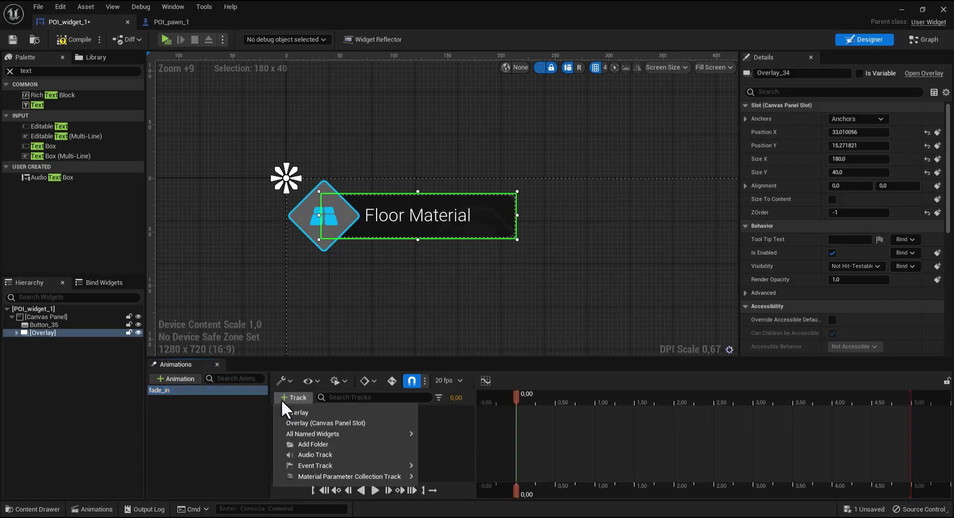
{"action": "left_click", "coordinate": [304, 412]}
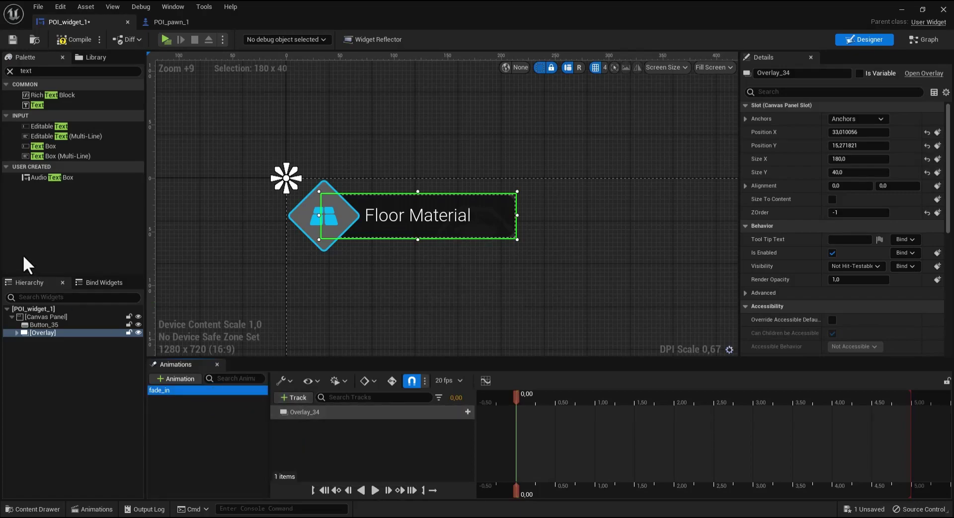
{"action": "left_click", "coordinate": [298, 413]}
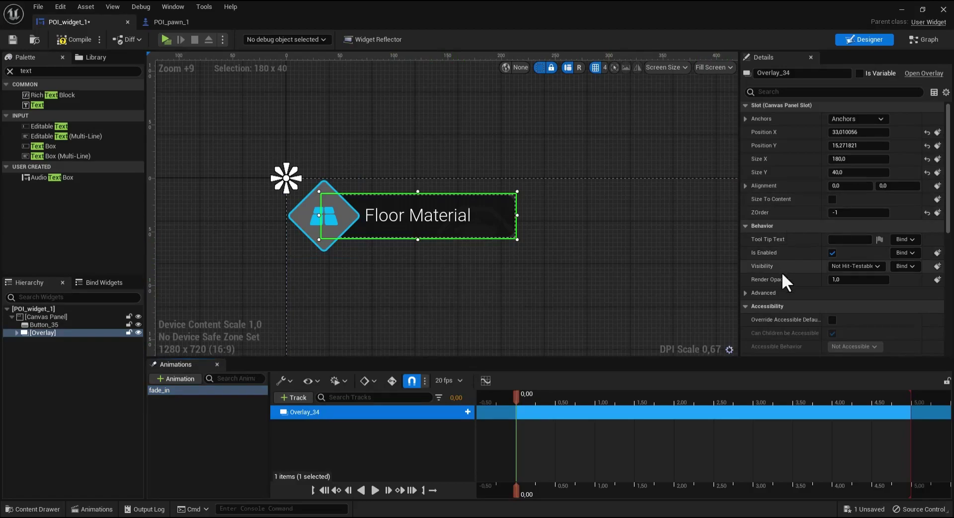
{"action": "scroll", "coordinate": [782, 273], "scroll_direction": "down", "scroll_amount": 2}
{"action": "scroll", "coordinate": [782, 234], "scroll_direction": "down", "scroll_amount": 8}
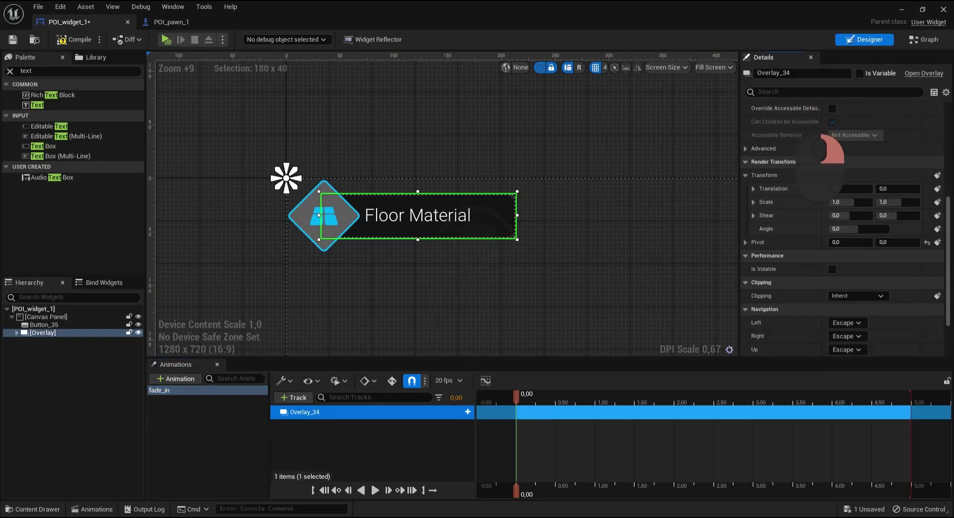
{"action": "scroll", "coordinate": [788, 186], "scroll_direction": "down", "scroll_amount": 2}
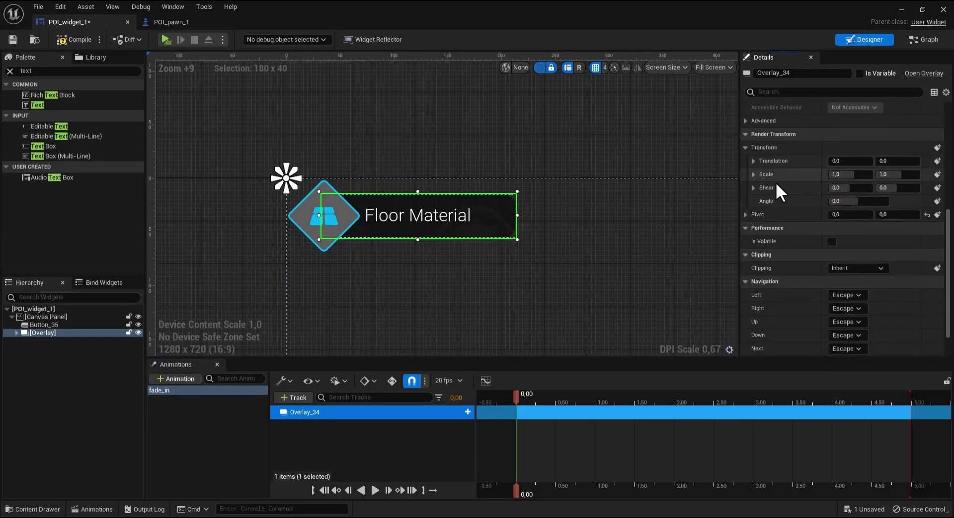
Step: Set the overlay's Render Transform Scale X to 0 and key it at 0.00
{"action": "left_click", "coordinate": [888, 216]}
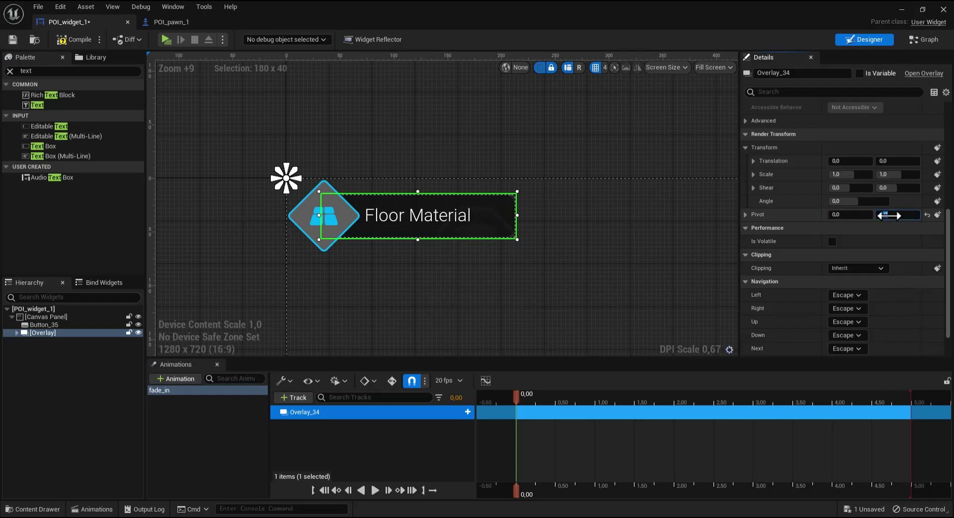
{"action": "left_click", "coordinate": [860, 215]}
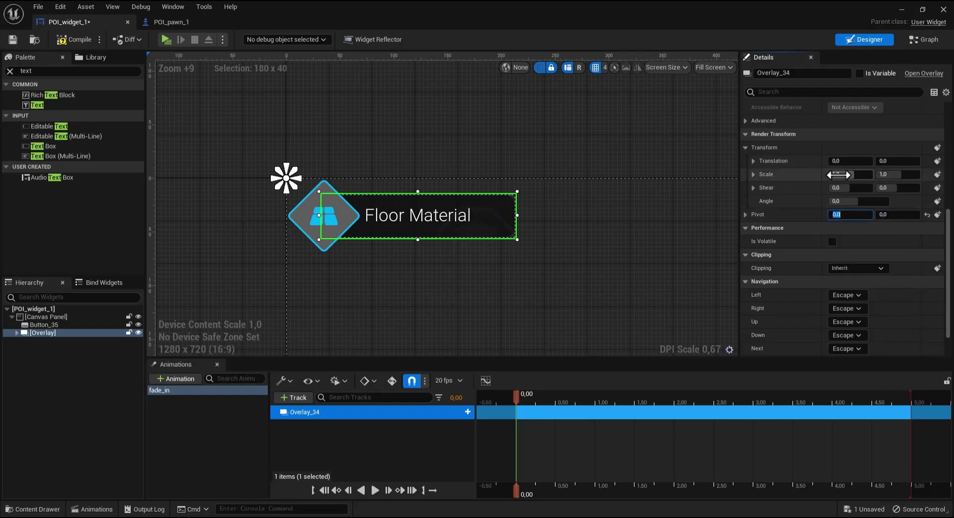
{"action": "left_click_drag", "start_coordinate": [868, 198], "coordinate": [867, 199]}
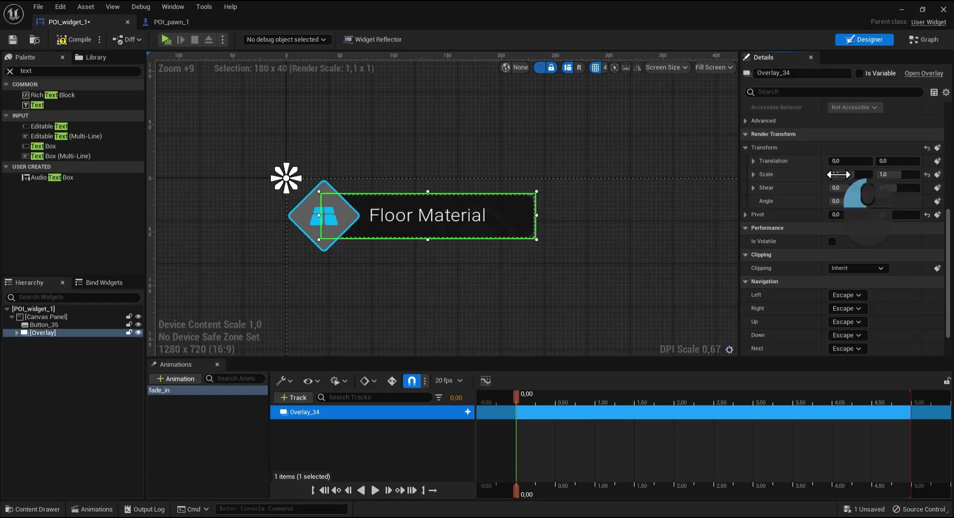
{"action": "left_click", "coordinate": [838, 174]}
{"action": "left_click", "coordinate": [880, 173]}
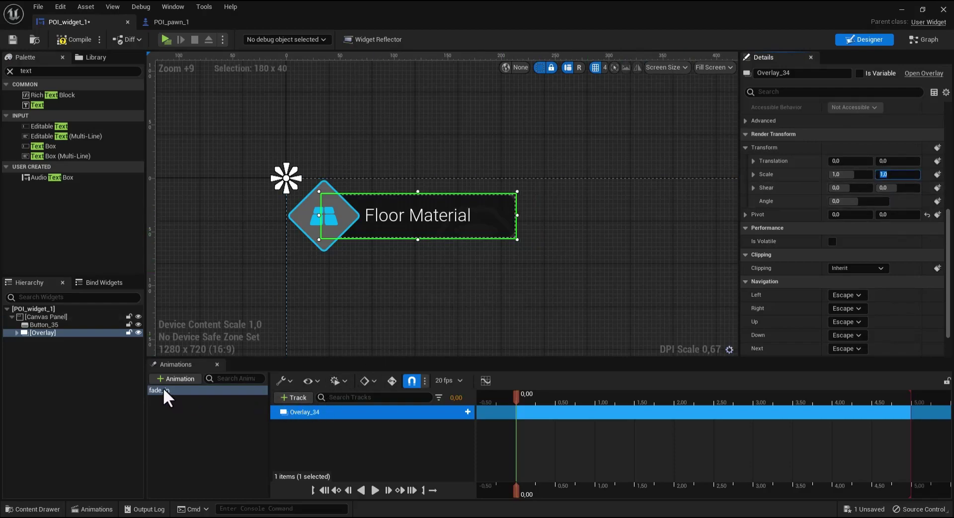
{"action": "key", "text": "Return"}
{"action": "left_click", "coordinate": [846, 173]}
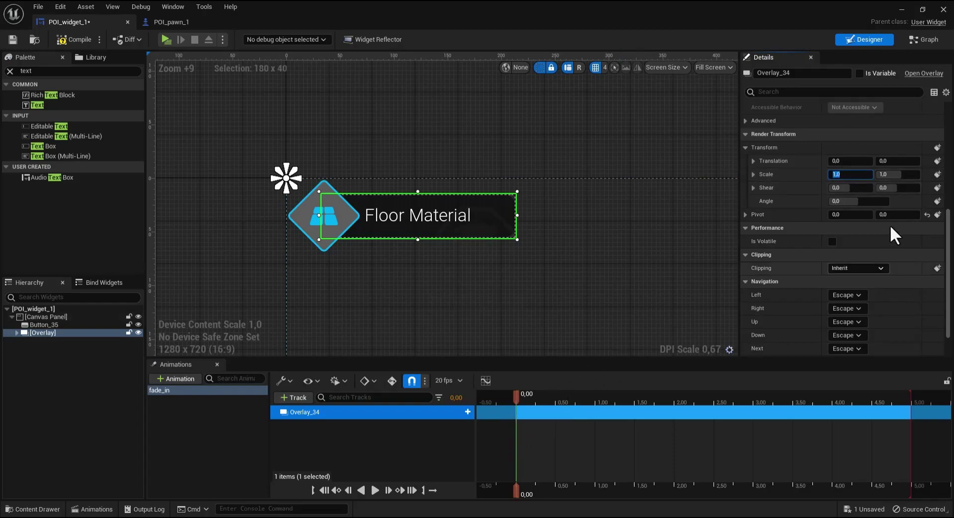
{"action": "left_click", "coordinate": [834, 174]}
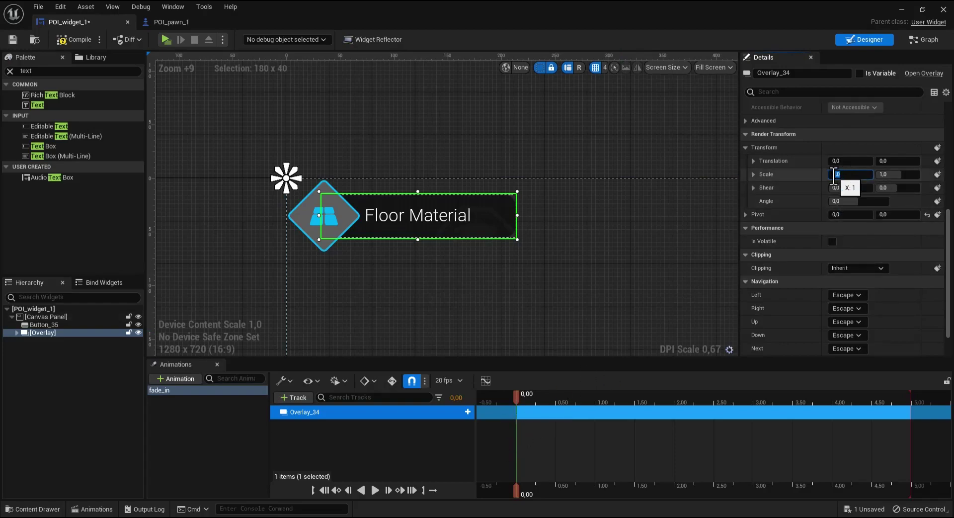
{"action": "type", "text": "0"}
{"action": "key", "text": "Return"}
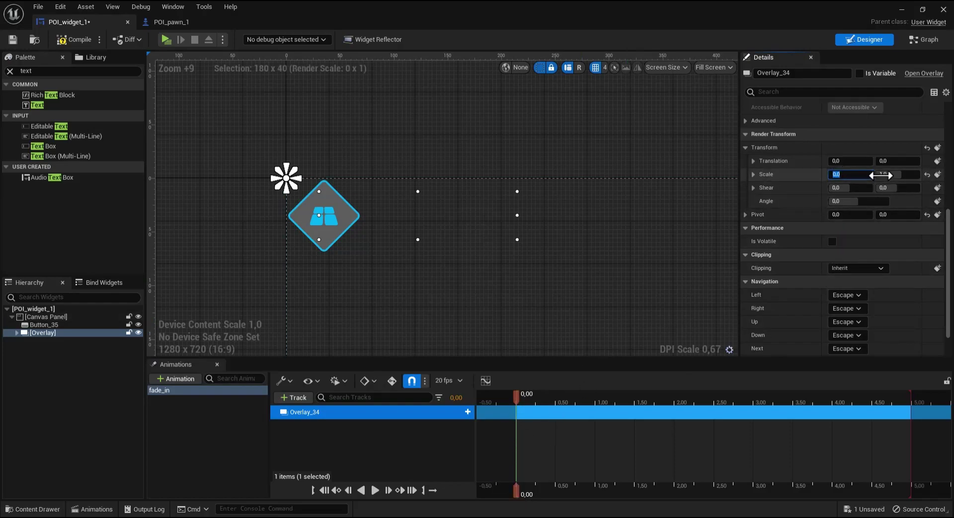
{"action": "left_click", "coordinate": [938, 174]}
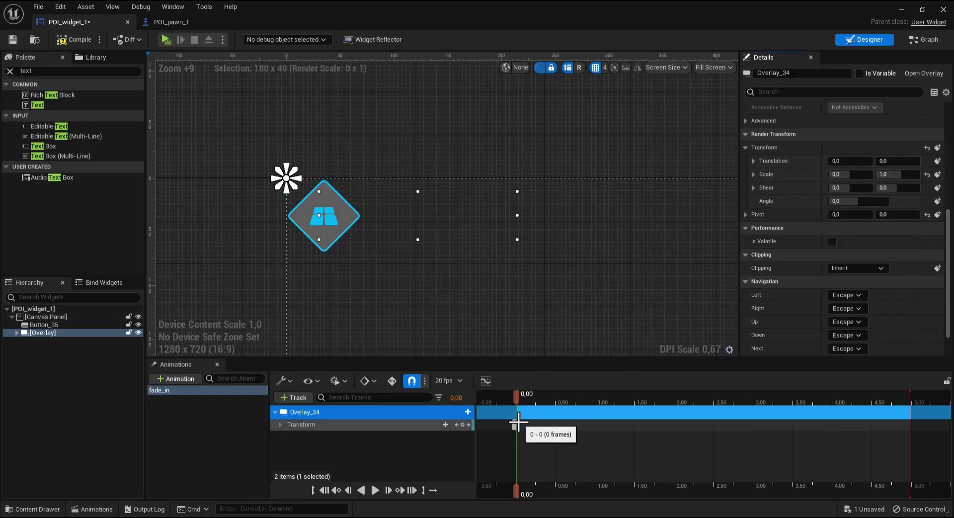
Step: Key the overlay's Scale X back at 1.0 at 0.50 seconds
{"action": "left_click_drag", "start_coordinate": [517, 489], "coordinate": [544, 490]}
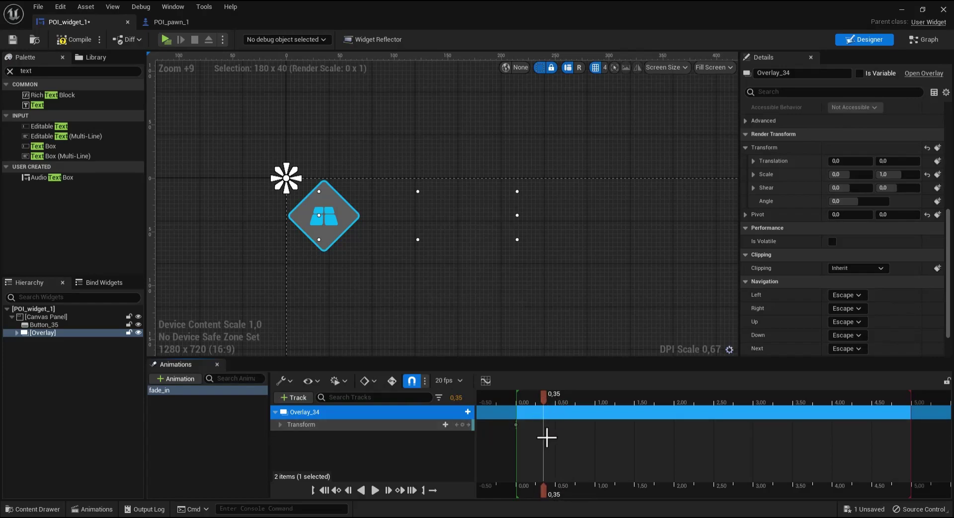
{"action": "left_click_drag", "start_coordinate": [545, 490], "coordinate": [554, 488]}
{"action": "type", "text": "1"}
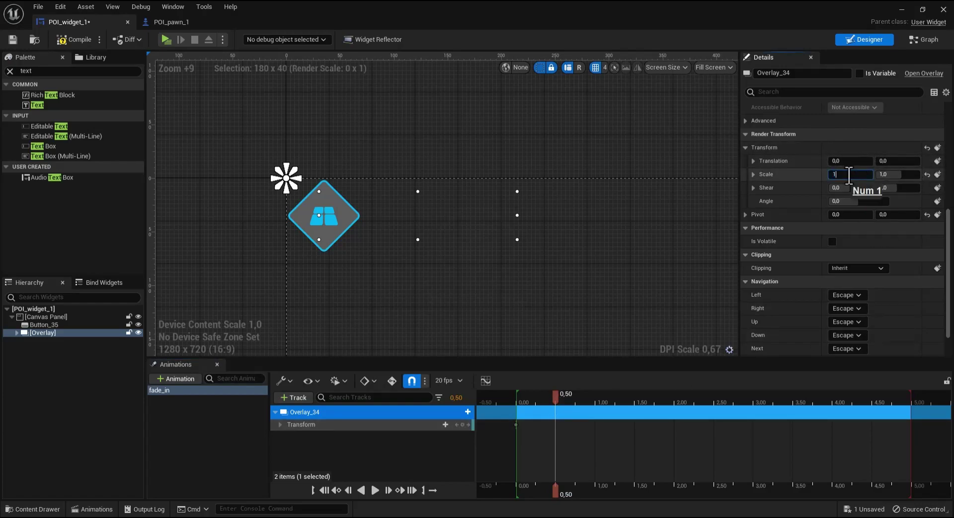
{"action": "key", "text": "Return"}
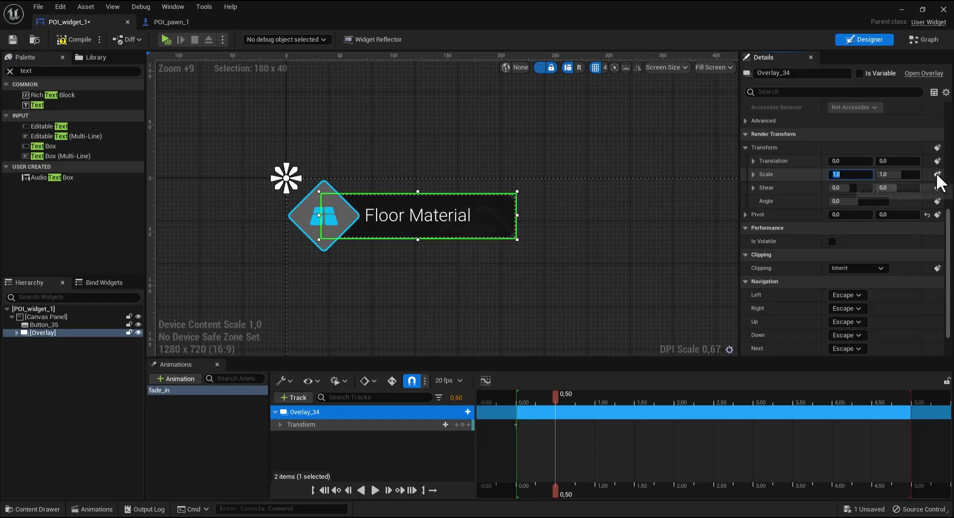
{"action": "left_click", "coordinate": [937, 174]}
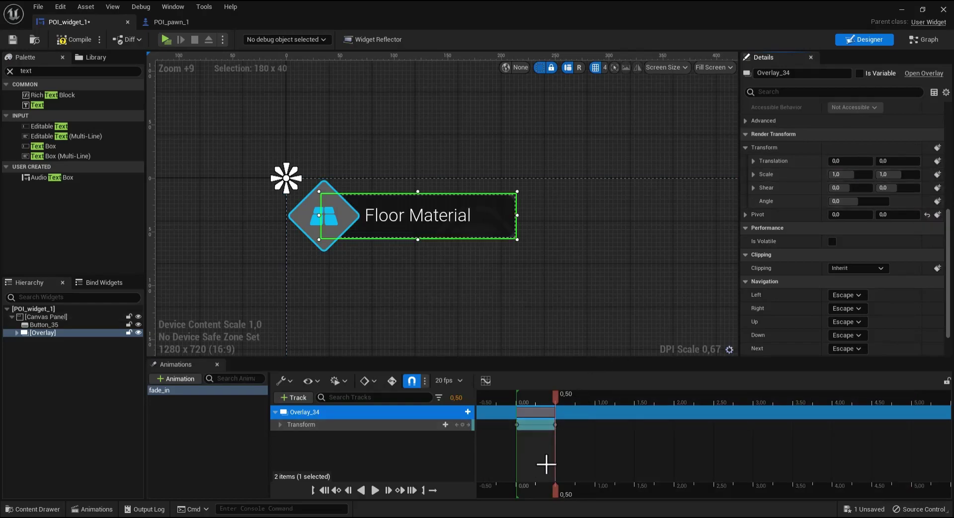
Step: Drag the fade_in section end from 0.50 to 0.37 seconds and replay it to check
{"action": "left_click", "coordinate": [549, 492]}
{"action": "left_click_drag", "start_coordinate": [548, 490], "coordinate": [520, 491]}
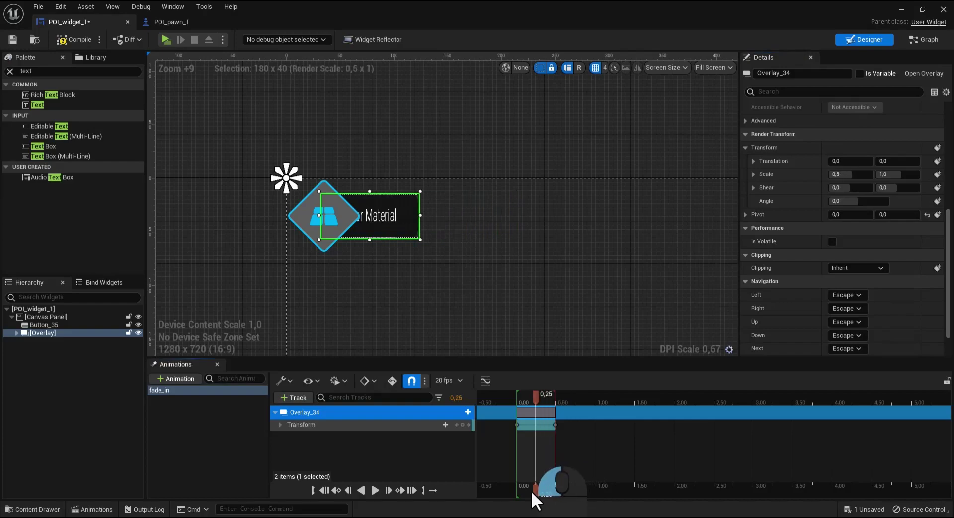
{"action": "left_click", "coordinate": [373, 490]}
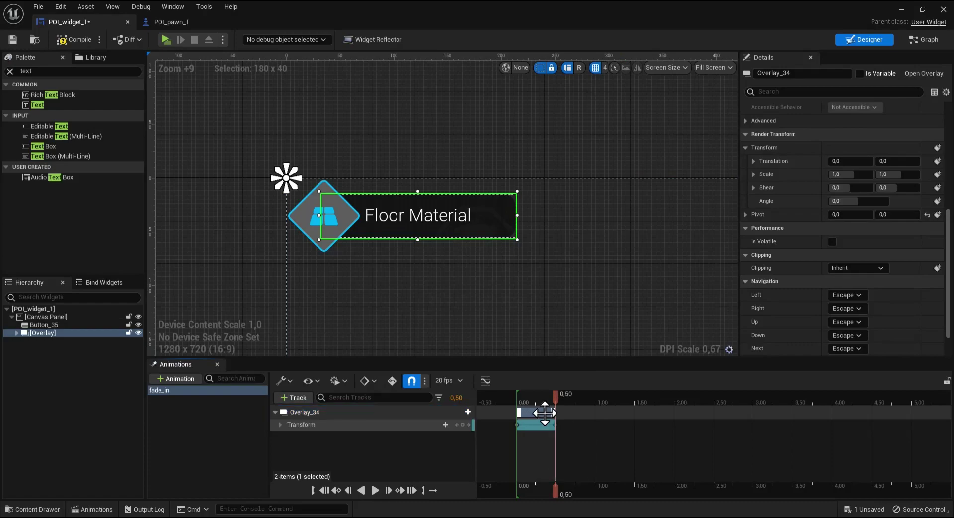
{"action": "mouse_move", "coordinate": [551, 412]}
{"action": "left_mouse_down"}
{"action": "mouse_move", "coordinate": [517, 400]}
{"action": "mouse_move", "coordinate": [545, 397]}
{"action": "left_mouse_up"}
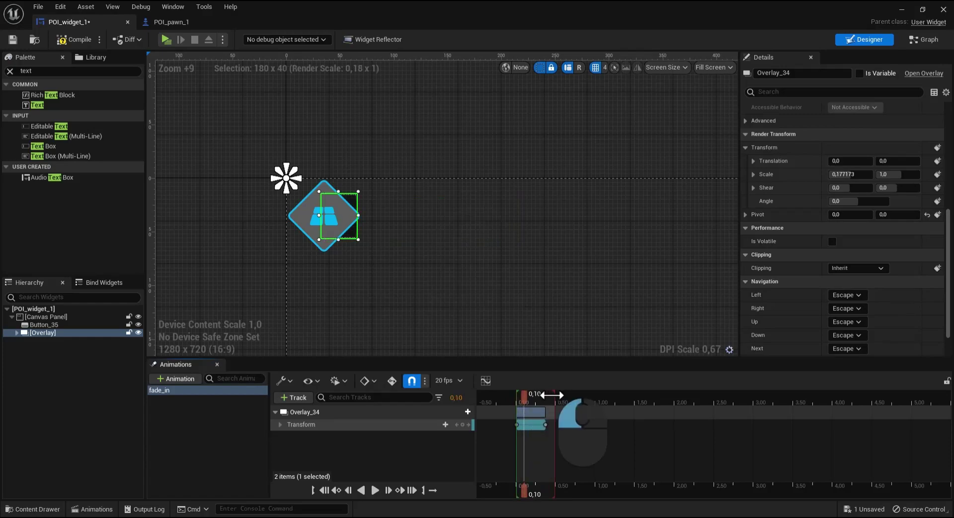
{"action": "left_click", "coordinate": [377, 488]}
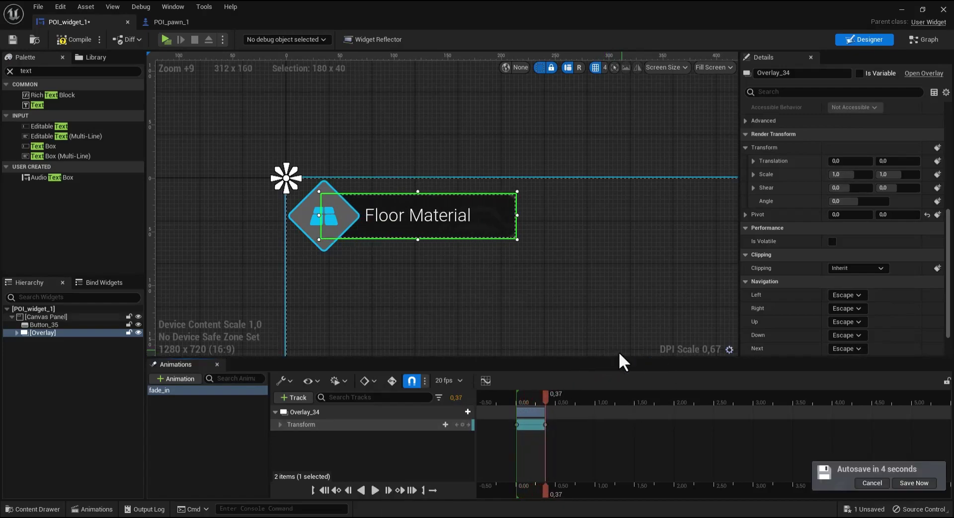
{"action": "right_click_drag", "start_coordinate": [391, 270], "coordinate": [390, 257]}
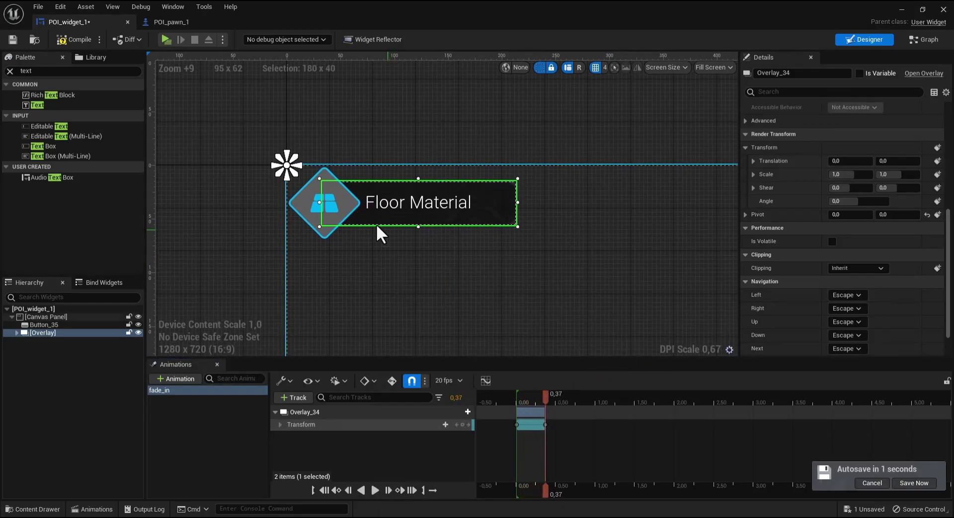
{"action": "left_click", "coordinate": [177, 390]}
Step: Duplicate fade_in, rename the copy fade_out, and select its copied scale section
{"action": "right_click", "coordinate": [180, 391]}
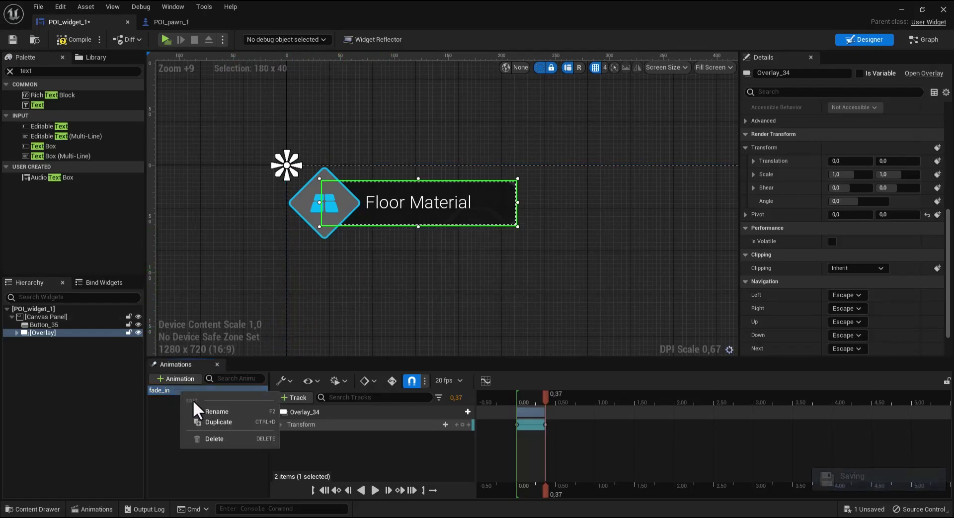
{"action": "left_click", "coordinate": [207, 422]}
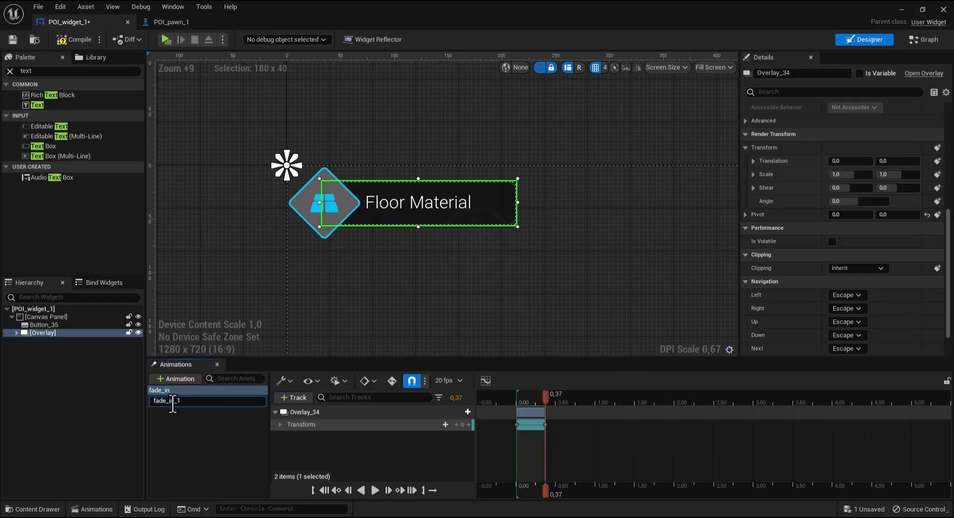
{"action": "left_click_drag", "start_coordinate": [168, 403], "coordinate": [195, 405]}
{"action": "type", "text": "out"}
{"action": "key", "text": "Return"}
{"action": "left_click", "coordinate": [195, 401]}
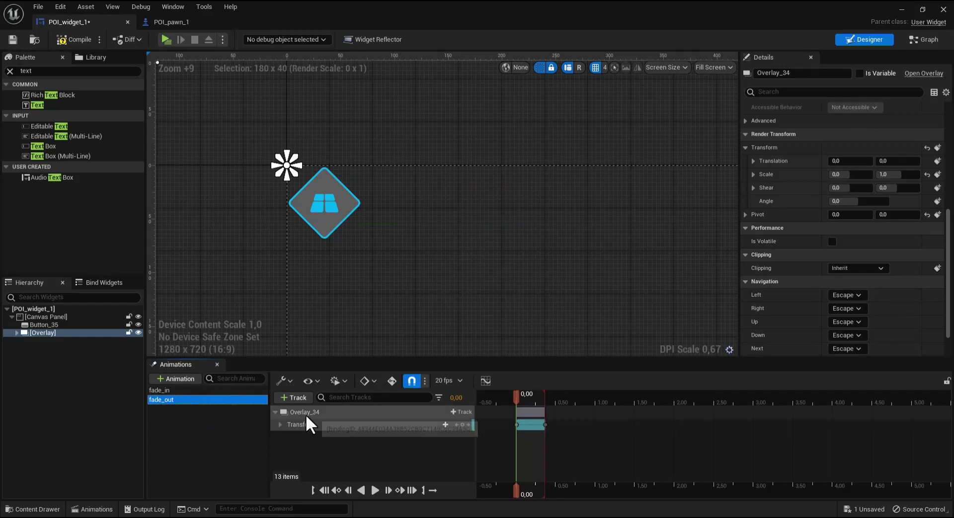
{"action": "left_click", "coordinate": [555, 440]}
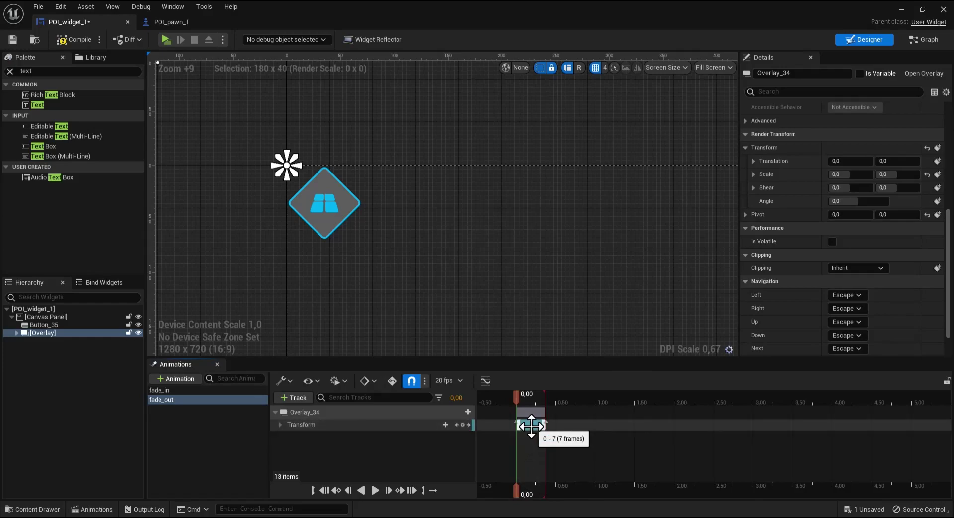
Step: Delete fade_out's copied Transform track, reset the overlay's scale to 1, and key it at 0.00
{"action": "key", "text": "Delete"}
{"action": "left_click", "coordinate": [854, 174]}
{"action": "type", "text": "1"}
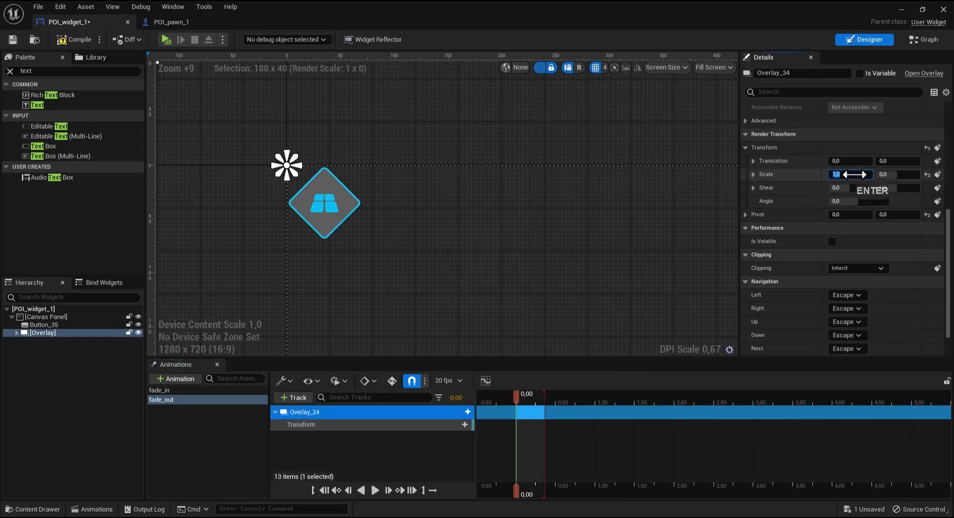
{"action": "left_click", "coordinate": [899, 171]}
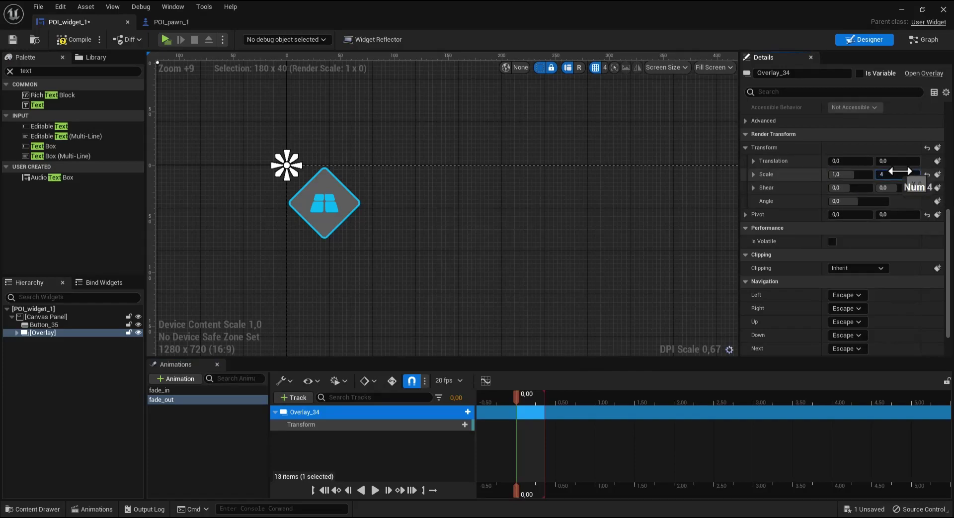
{"action": "type", "text": "1"}
{"action": "key", "text": "Return"}
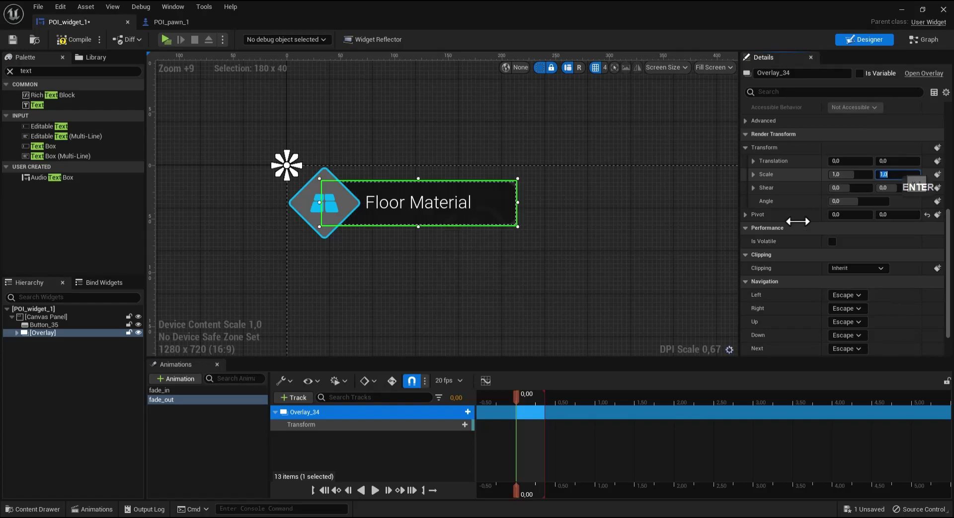
{"action": "left_click", "coordinate": [388, 424]}
{"action": "key", "text": "Delete"}
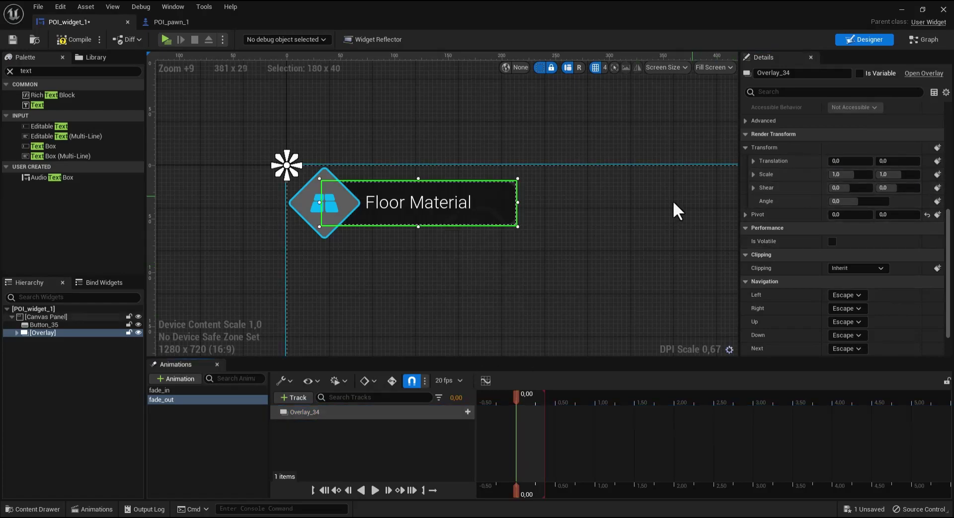
{"action": "left_click", "coordinate": [937, 175]}
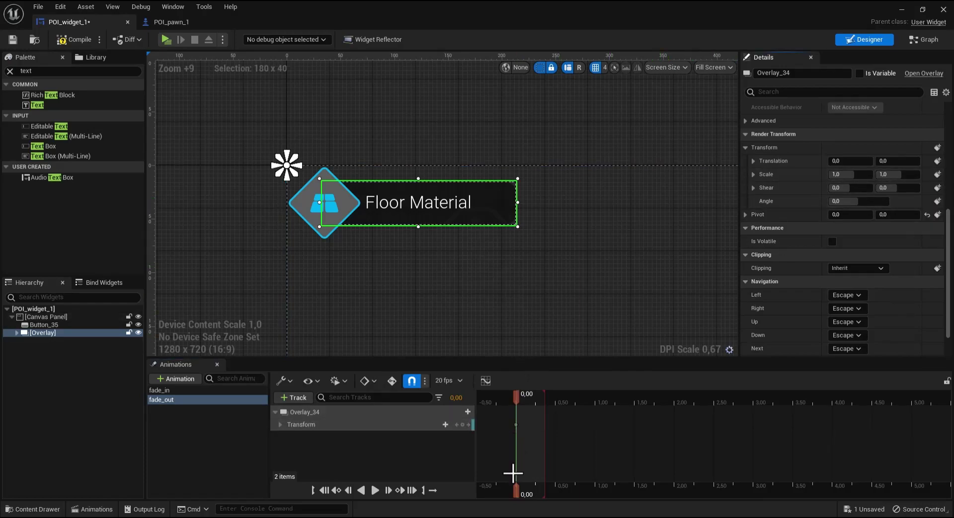
Step: Key the overlay's Scale X at 0 at 0.35 seconds and preview fade_out
{"action": "mouse_move", "coordinate": [514, 488]}
{"action": "left_mouse_down"}
{"action": "mouse_move", "coordinate": [546, 491]}
{"action": "mouse_move", "coordinate": [533, 488]}
{"action": "left_mouse_up"}
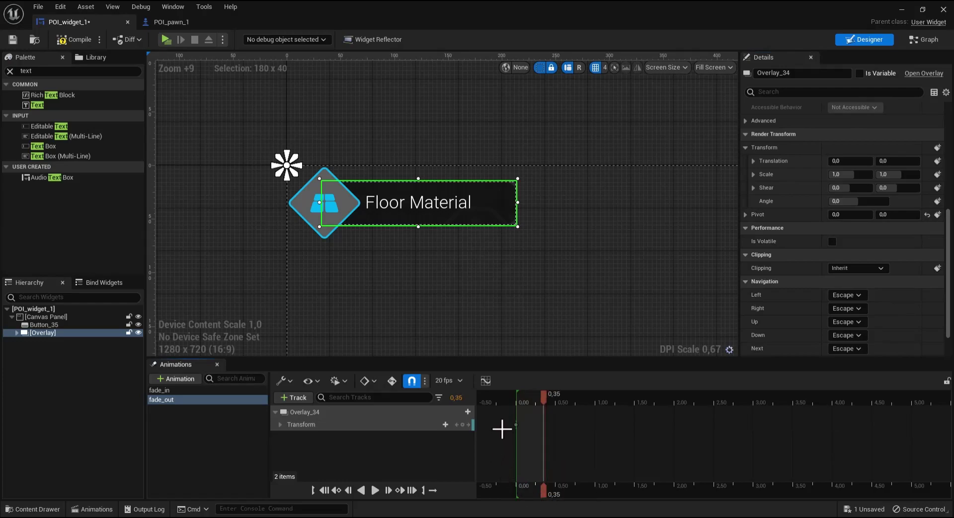
{"action": "left_click", "coordinate": [846, 174]}
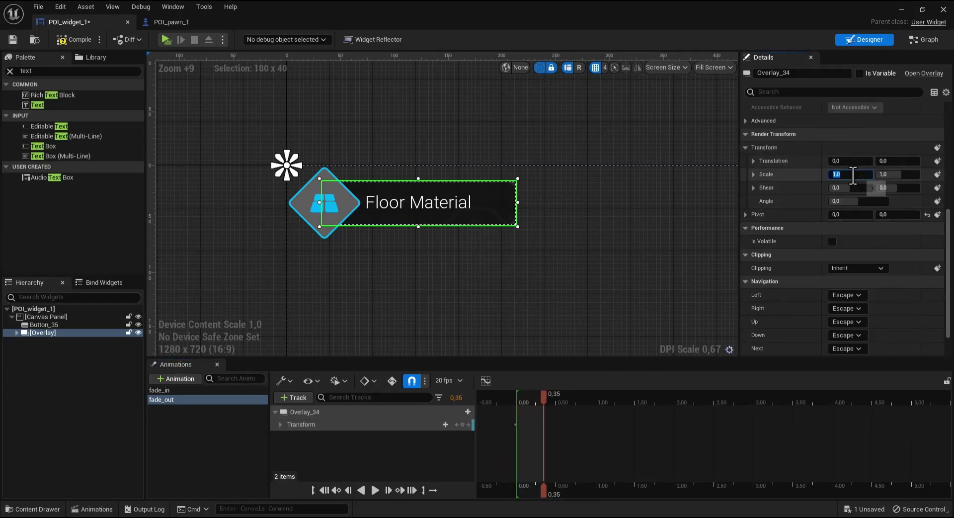
{"action": "type", "text": "0"}
{"action": "key", "text": "Return"}
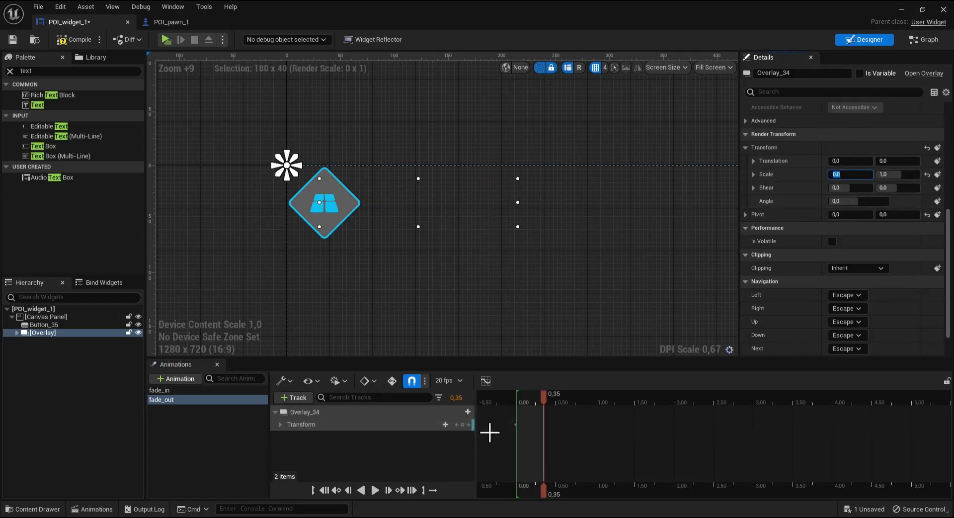
{"action": "left_click", "coordinate": [938, 174]}
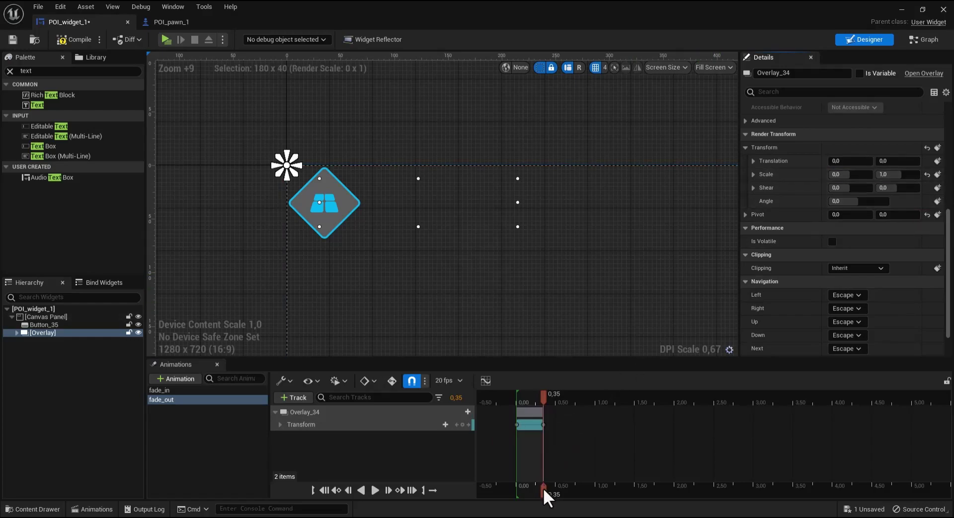
{"action": "left_click_drag", "start_coordinate": [544, 488], "coordinate": [515, 491]}
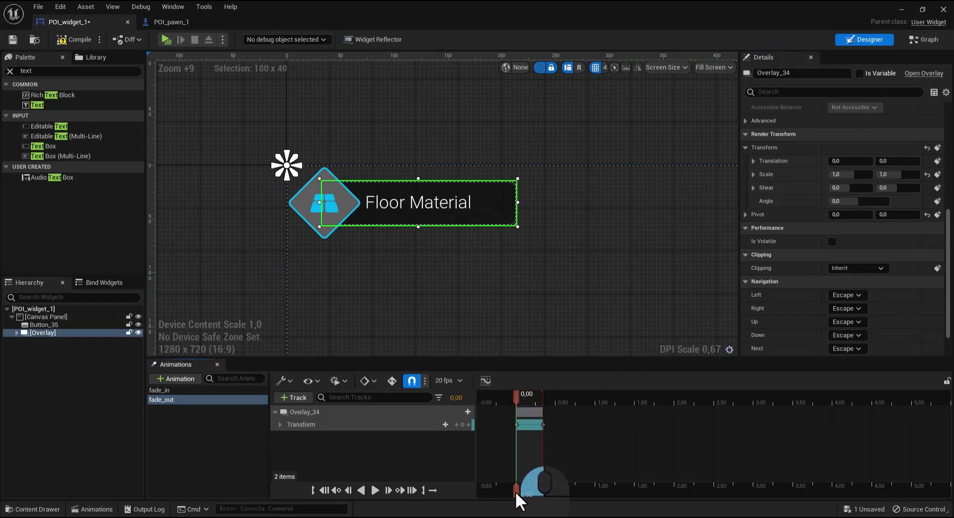
{"action": "left_click", "coordinate": [372, 491]}
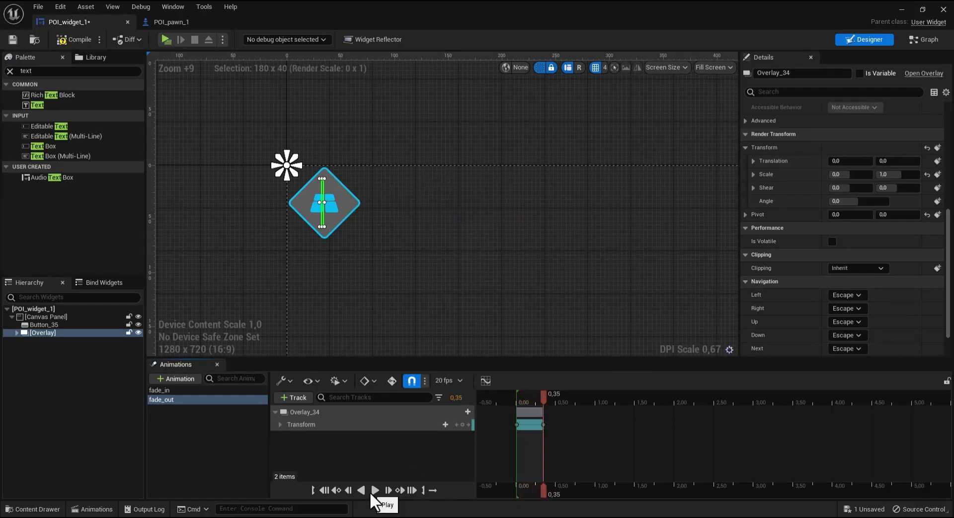
{"action": "left_click", "coordinate": [371, 491]}
{"action": "left_click", "coordinate": [372, 491]}
{"action": "left_click", "coordinate": [372, 491]}
{"action": "left_click", "coordinate": [624, 350]}
{"action": "left_click_drag", "start_coordinate": [544, 396], "coordinate": [515, 404]}
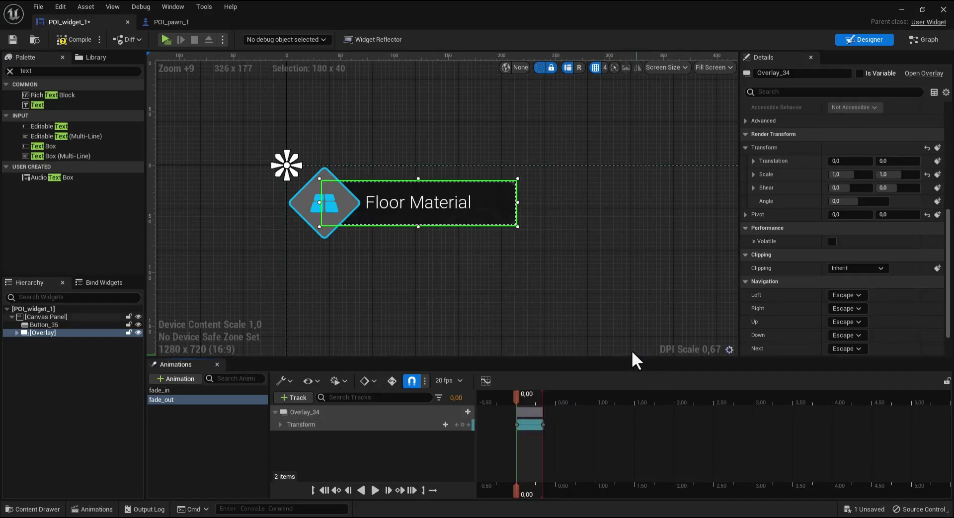
{"action": "right_click_drag", "start_coordinate": [426, 251], "coordinate": [427, 230]}
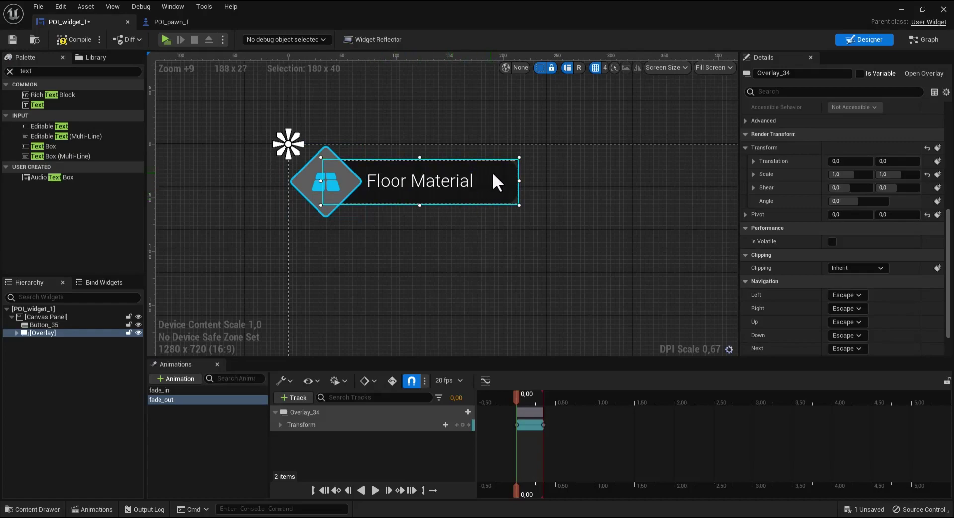
{"action": "right_click_drag", "start_coordinate": [524, 240], "coordinate": [503, 226]}
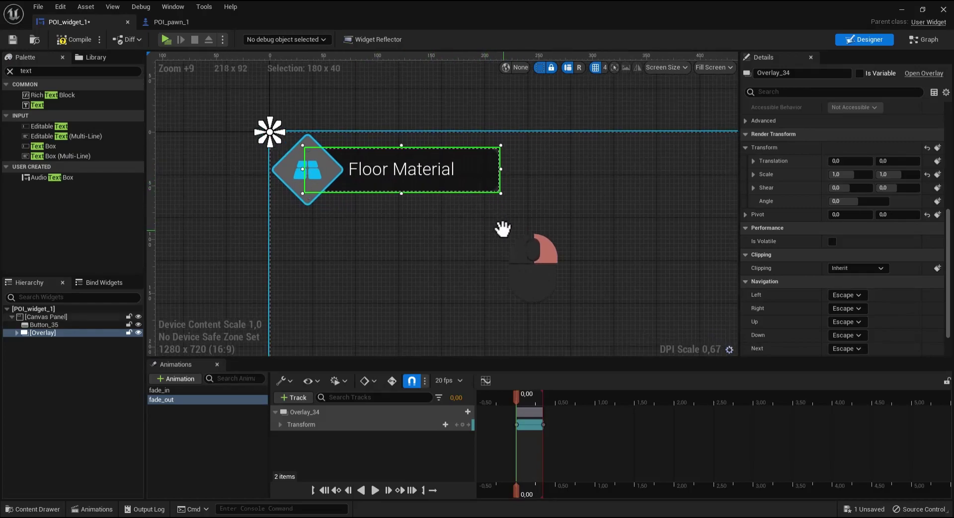
Step: Select Button_35 and add its On Hovered event to the Event Graph
{"action": "left_click", "coordinate": [70, 325]}
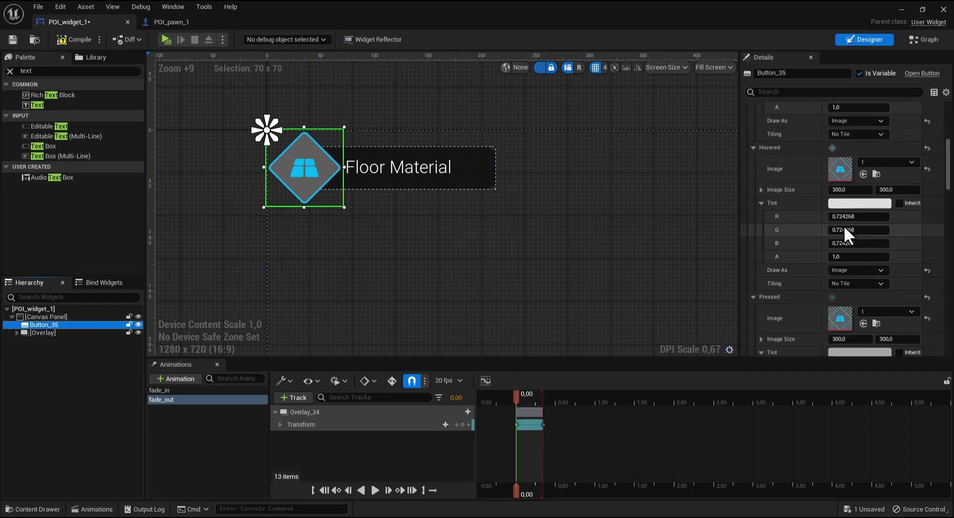
{"action": "left_click_drag", "start_coordinate": [950, 188], "coordinate": [949, 364]}
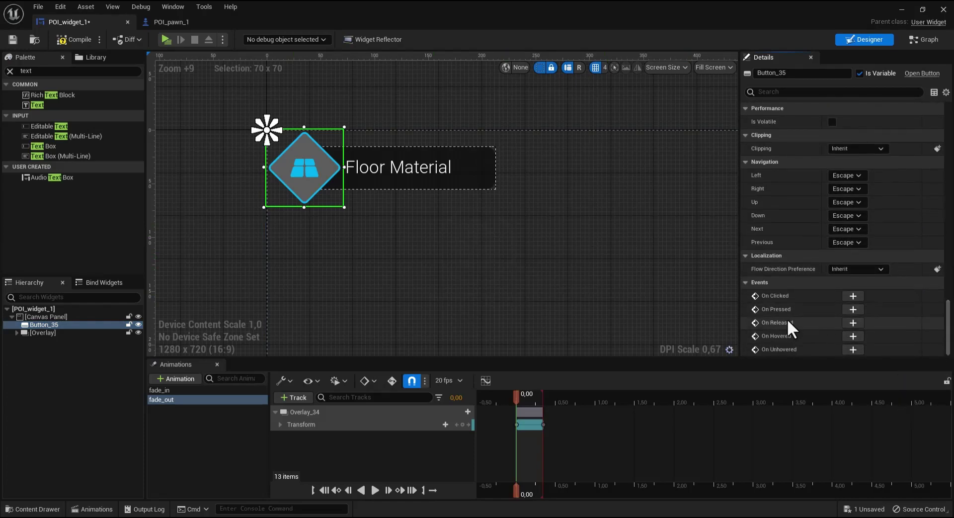
{"action": "left_click", "coordinate": [853, 336]}
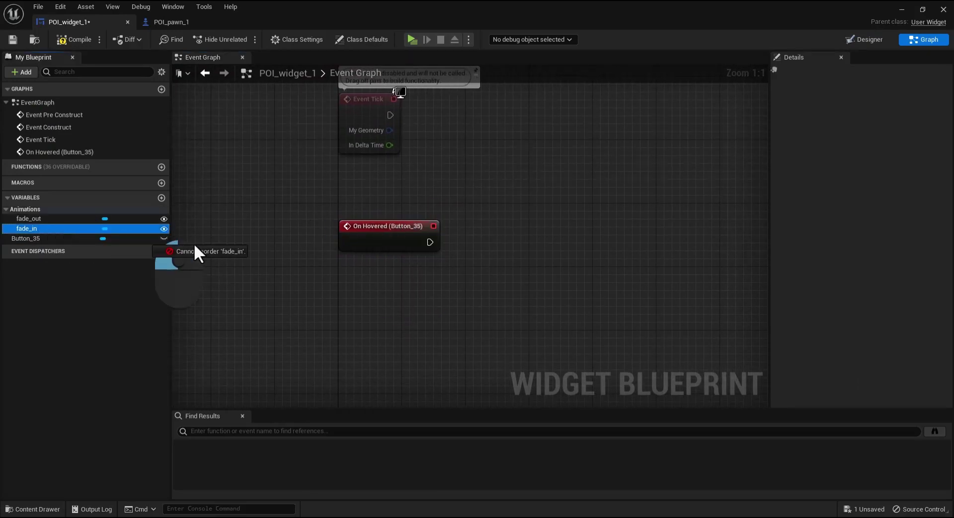
Step: Add a fade_in Get node feeding a Play Animation node, triggered by On Hovered (Button_35)
{"action": "mouse_move", "coordinate": [35, 228]}
{"action": "left_mouse_down"}
{"action": "mouse_move", "coordinate": [427, 282]}
{"action": "mouse_move", "coordinate": [540, 217]}
{"action": "left_mouse_up"}
{"action": "left_click", "coordinate": [454, 302]}
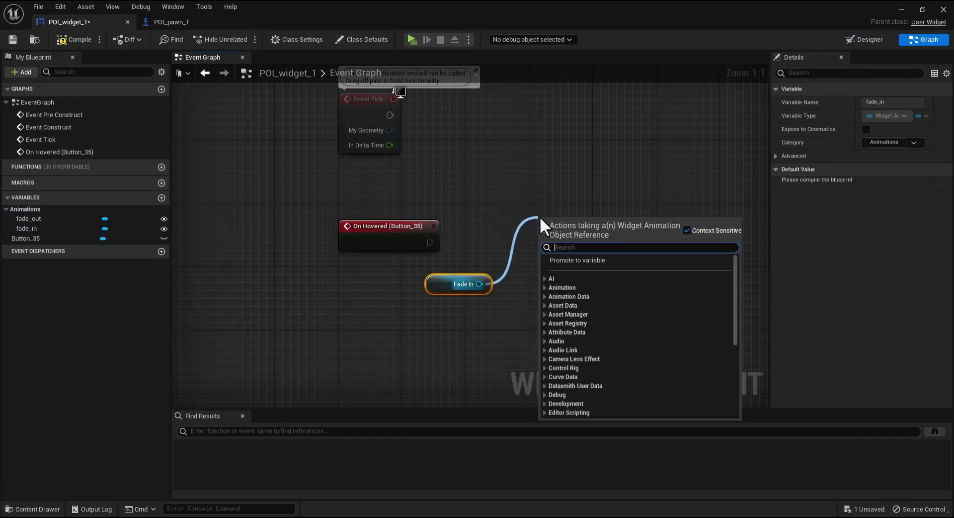
{"action": "type", "text": "play"}
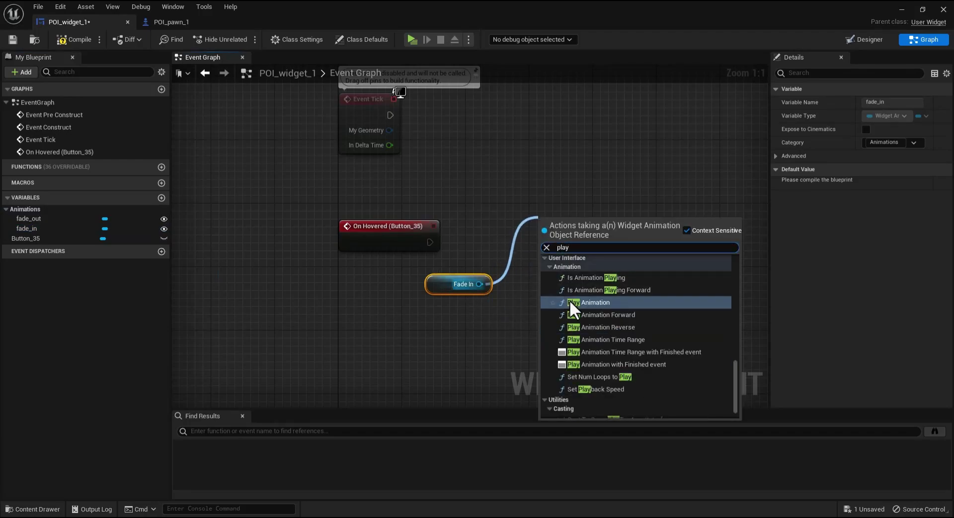
{"action": "left_click", "coordinate": [571, 302]}
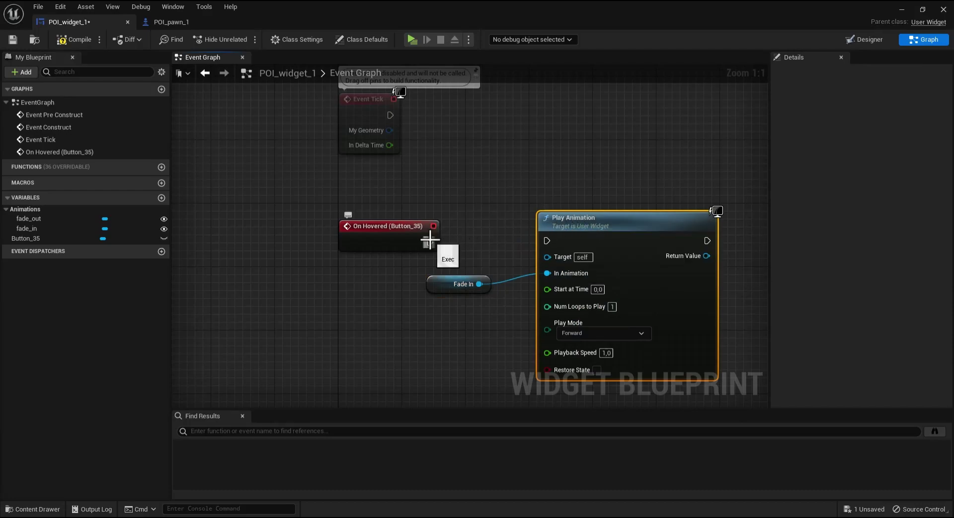
{"action": "left_click_drag", "start_coordinate": [430, 242], "coordinate": [575, 239]}
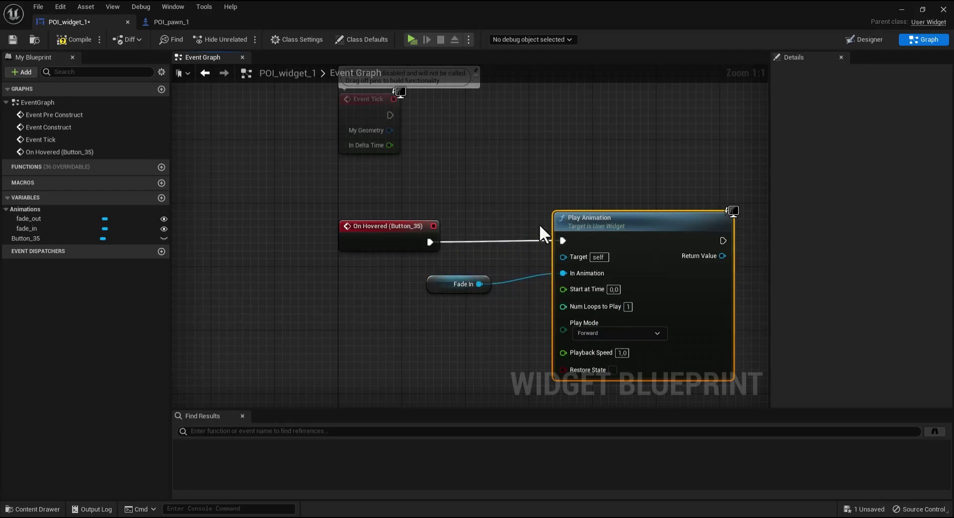
Step: In the Designer, select and frame Button_35, then add its On Unhovered event from Details
{"action": "scroll", "coordinate": [524, 224], "scroll_direction": "down", "scroll_amount": 1}
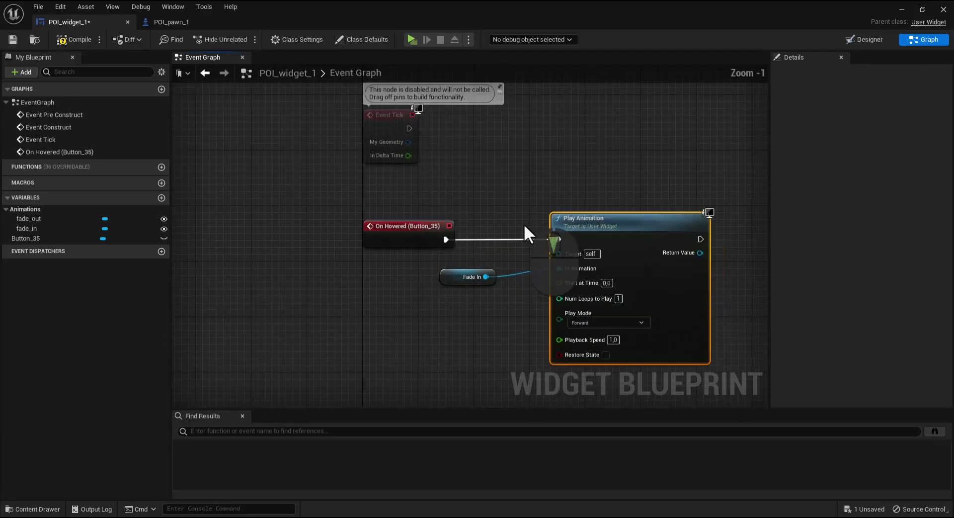
{"action": "left_click", "coordinate": [856, 43]}
{"action": "left_click", "coordinate": [59, 327]}
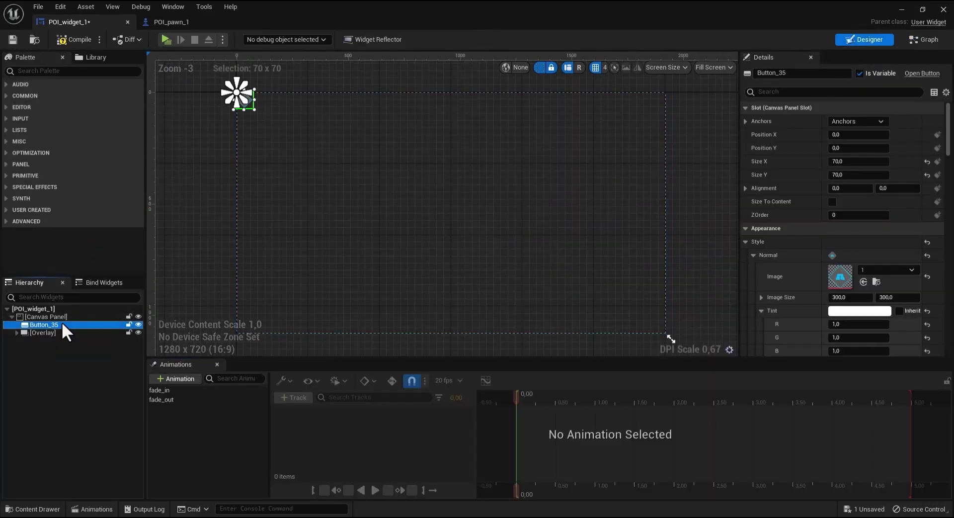
{"action": "left_click_drag", "start_coordinate": [948, 156], "coordinate": [947, 345]}
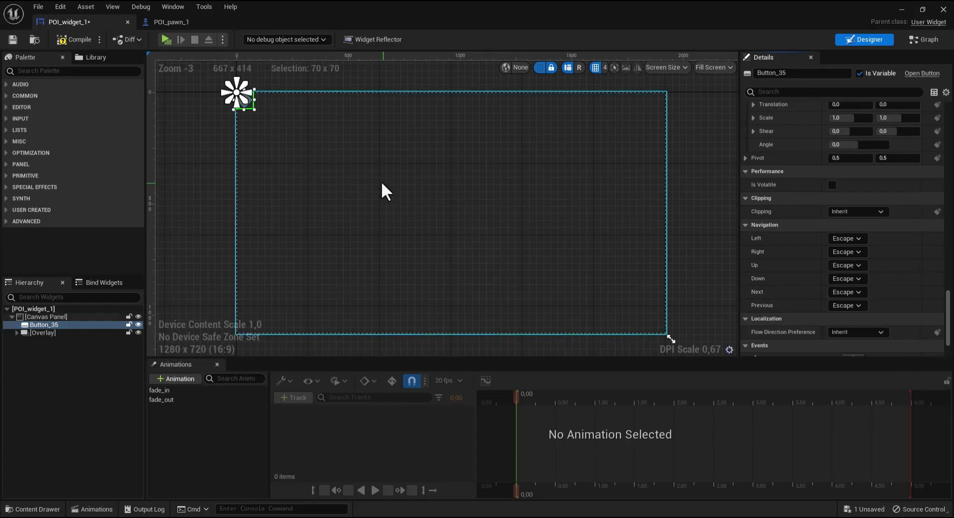
{"action": "key", "text": "f"}
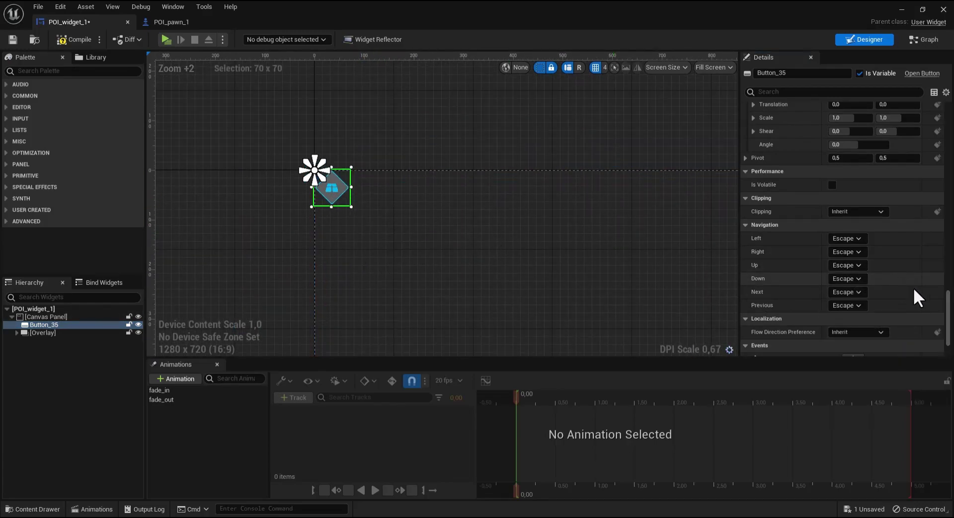
{"action": "scroll", "coordinate": [949, 322], "scroll_direction": "down", "scroll_amount": 3}
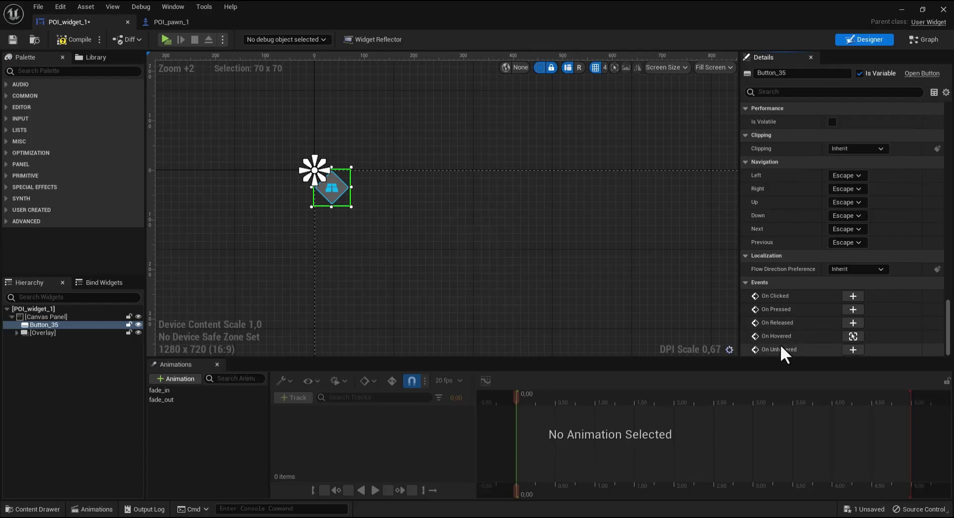
{"action": "left_click", "coordinate": [853, 349]}
{"action": "scroll", "coordinate": [480, 249], "scroll_direction": "down", "scroll_amount": 6}
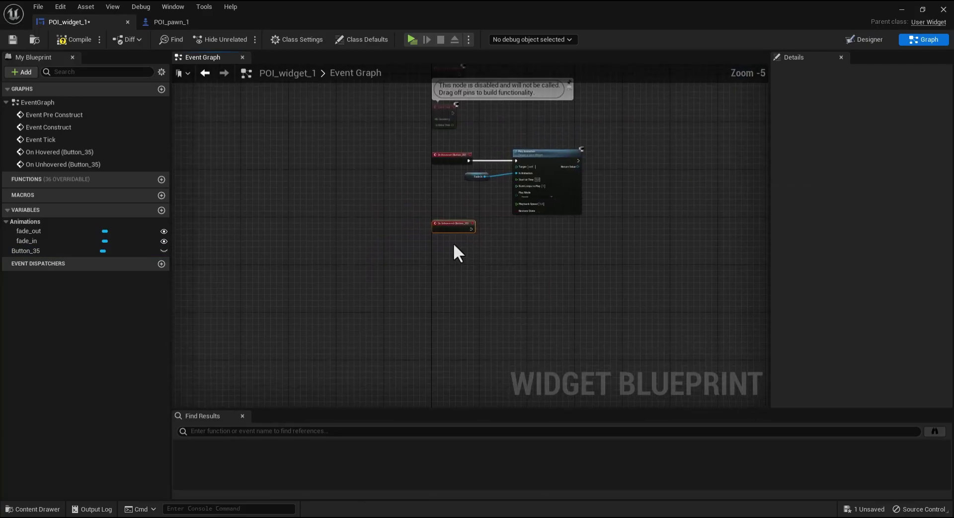
Step: Place a fade_out reference node below On Unhovered and copy the existing Play Animation node
{"action": "scroll", "coordinate": [453, 242], "scroll_direction": "up", "scroll_amount": 3}
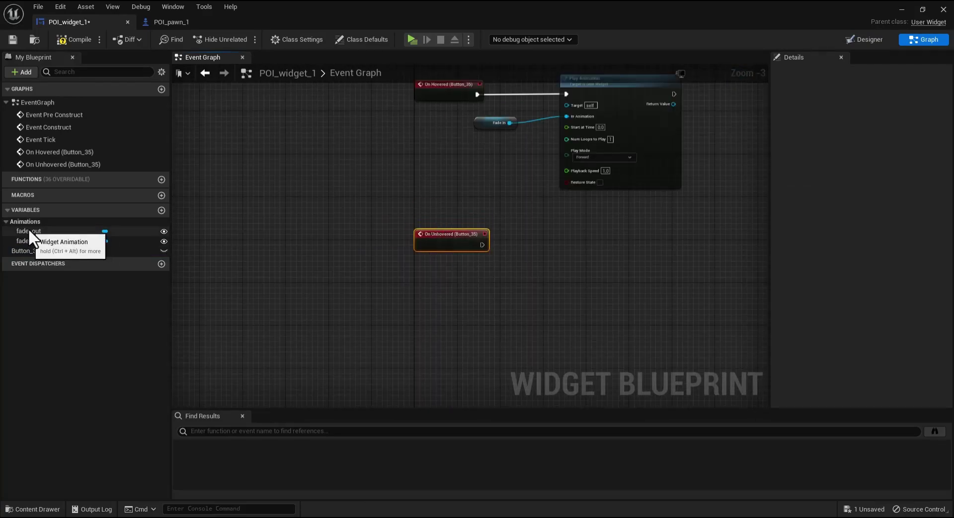
{"action": "mouse_move", "coordinate": [29, 231]}
{"action": "left_mouse_down"}
{"action": "mouse_move", "coordinate": [478, 269]}
{"action": "mouse_move", "coordinate": [512, 288]}
{"action": "left_mouse_up"}
{"action": "right_click_drag", "start_coordinate": [533, 275], "coordinate": [491, 304]}
{"action": "left_click", "coordinate": [604, 169]}
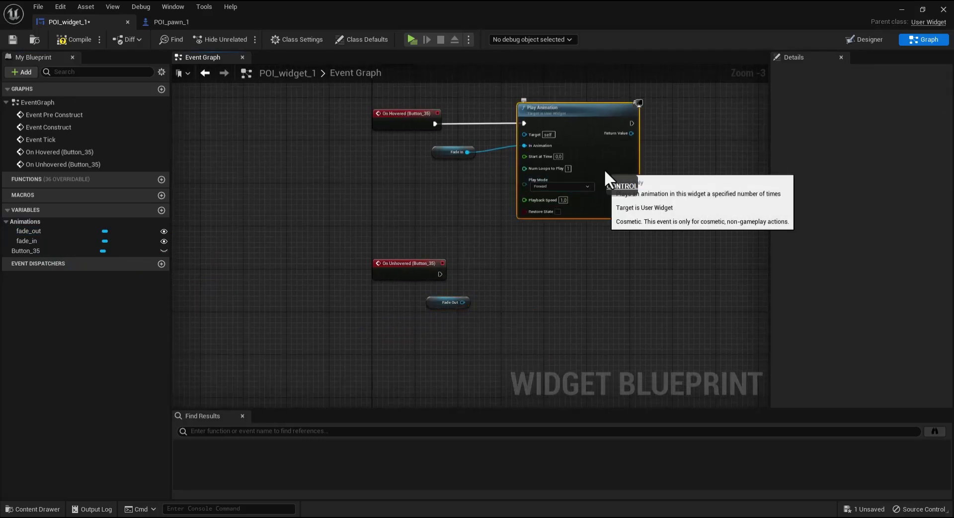
{"action": "left_click", "coordinate": [512, 280]}
Step: Paste a second Play Animation node fed by fade_out, trigger it from On Unhovered, and save
{"action": "key", "text": "ctrl+v"}
{"action": "right_click_drag", "start_coordinate": [521, 270], "coordinate": [514, 220]}
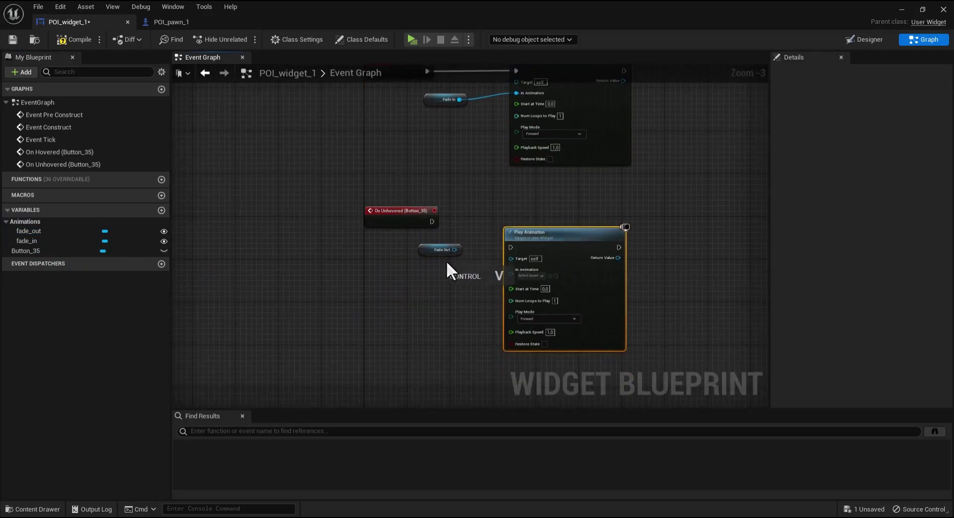
{"action": "scroll", "coordinate": [446, 260], "scroll_direction": "up", "scroll_amount": 1}
{"action": "left_click_drag", "start_coordinate": [455, 249], "coordinate": [510, 282]}
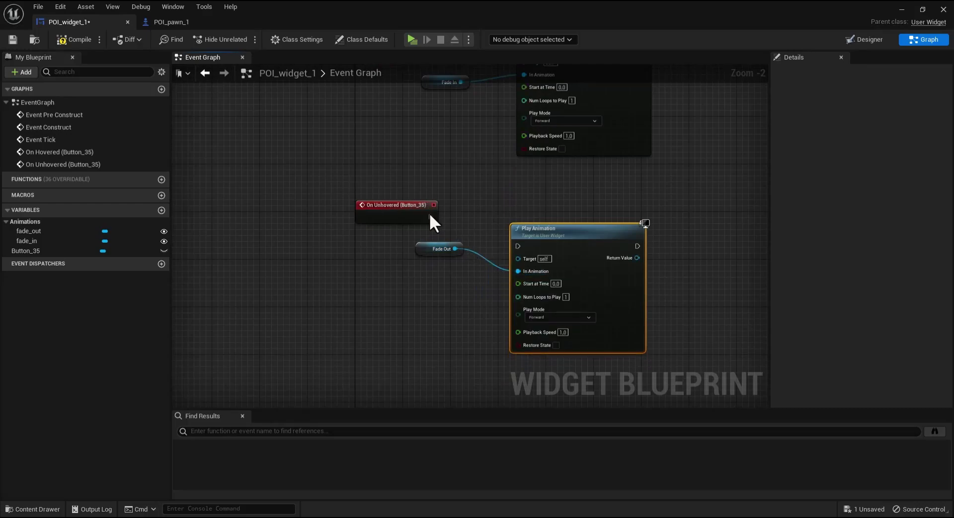
{"action": "left_click_drag", "start_coordinate": [430, 216], "coordinate": [519, 246]}
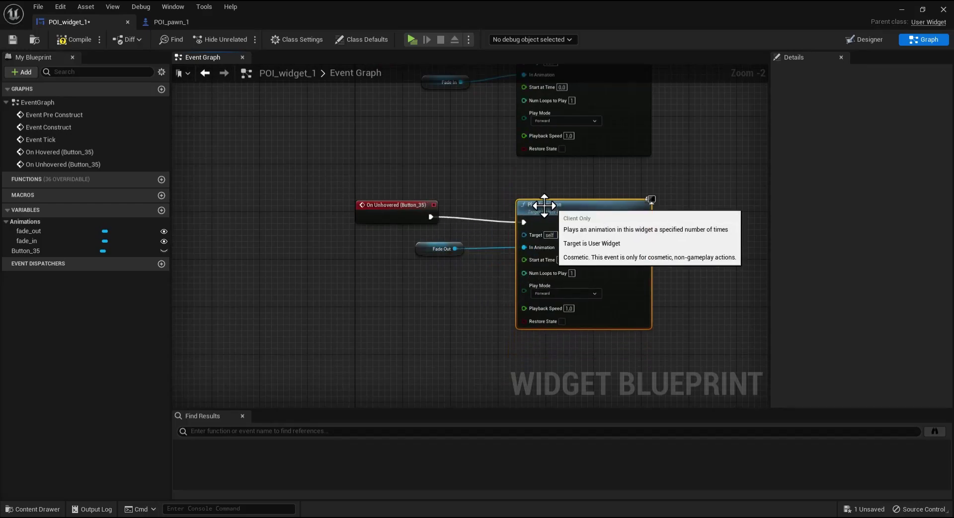
{"action": "left_click", "coordinate": [12, 41]}
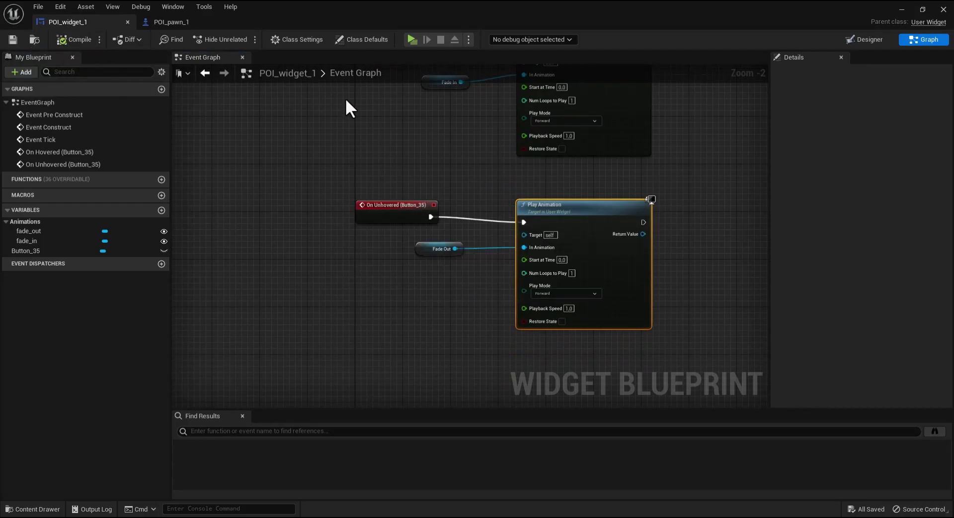
{"action": "right_click_drag", "start_coordinate": [350, 119], "coordinate": [353, 141]}
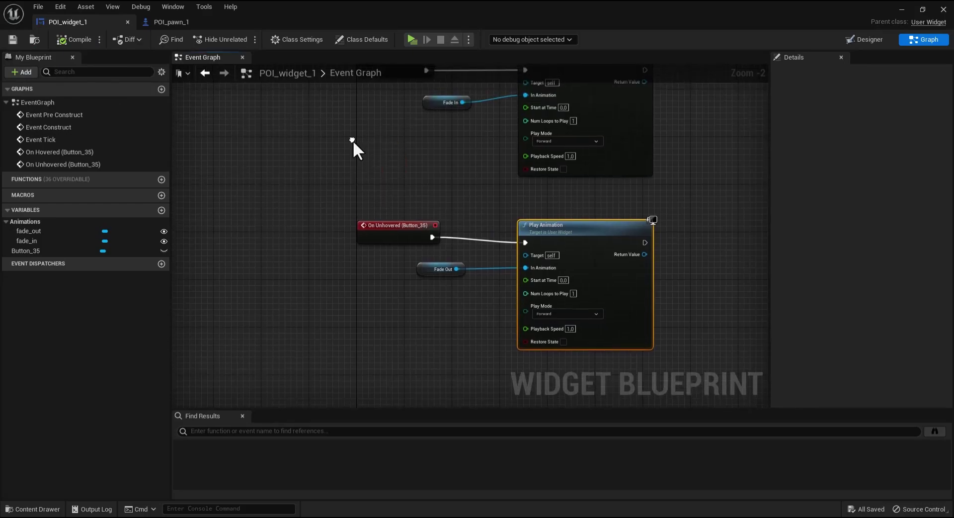
Step: From the Designer, start a play preview and switch the game to the top-down map view
{"action": "left_click", "coordinate": [867, 41]}
{"action": "scroll", "coordinate": [358, 237], "scroll_direction": "up", "scroll_amount": 3}
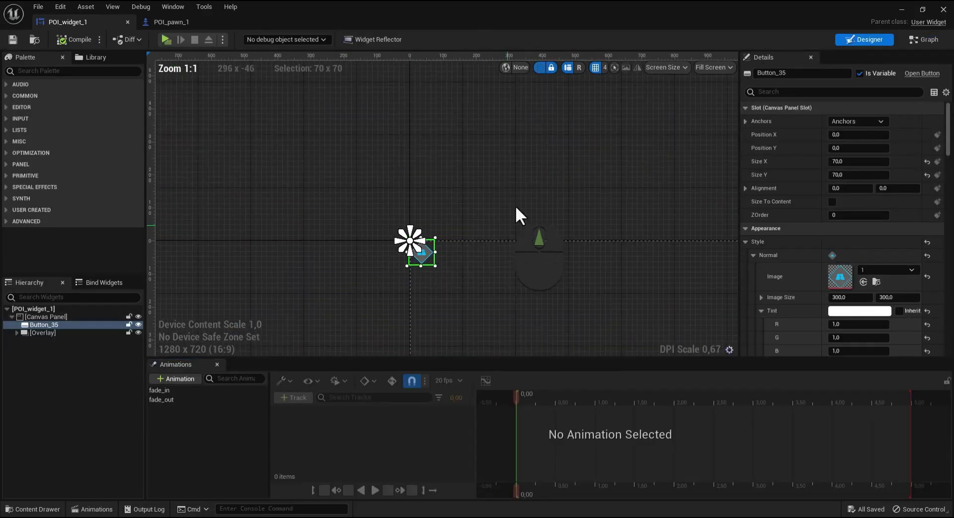
{"action": "left_click", "coordinate": [168, 40]}
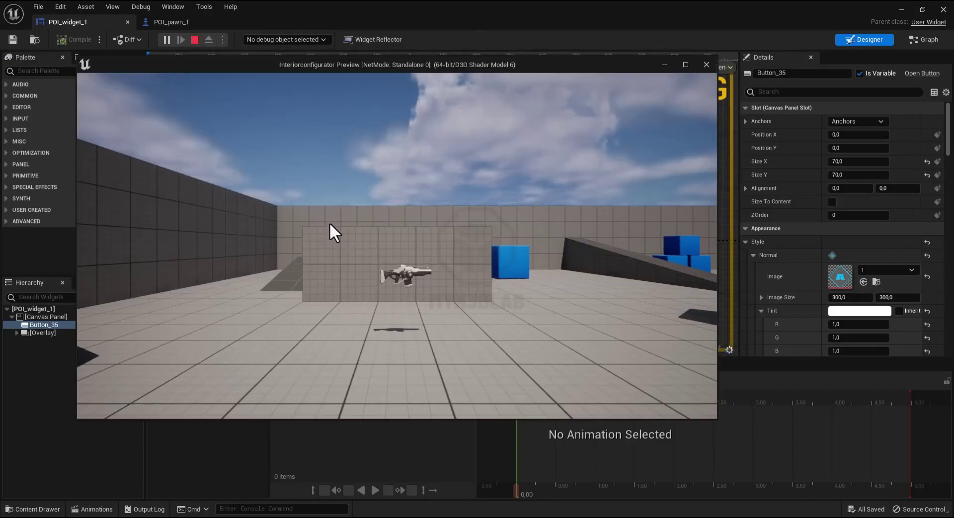
{"action": "left_click_drag", "start_coordinate": [330, 222], "coordinate": [447, 233]}
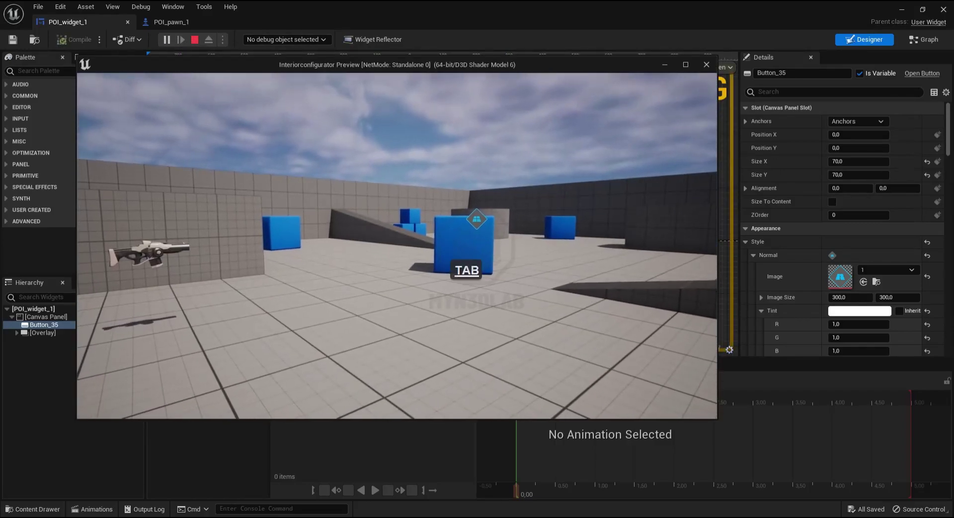
{"action": "key", "text": "Tab"}
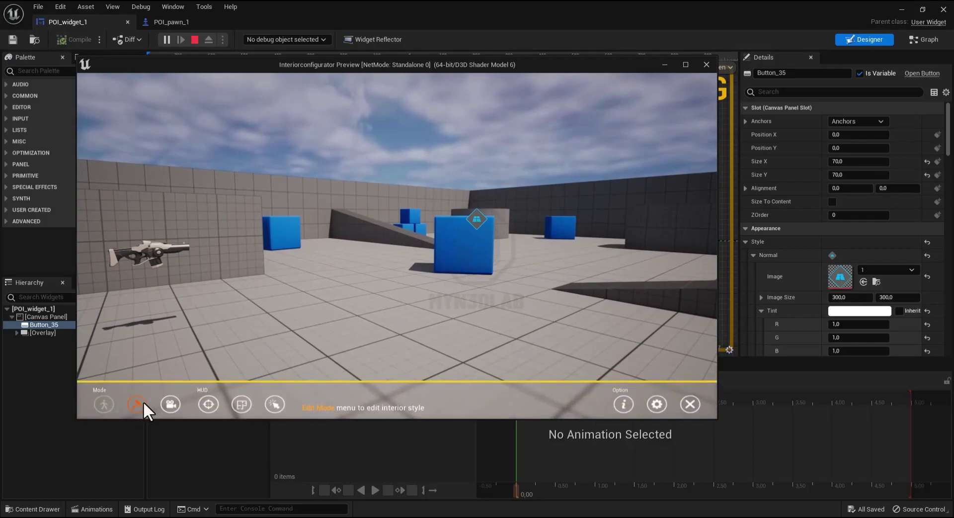
{"action": "left_click", "coordinate": [170, 404]}
Step: Orbit the level from several angles to test the diamond marker, then end the session
{"action": "left_click_drag", "start_coordinate": [335, 330], "coordinate": [390, 318]}
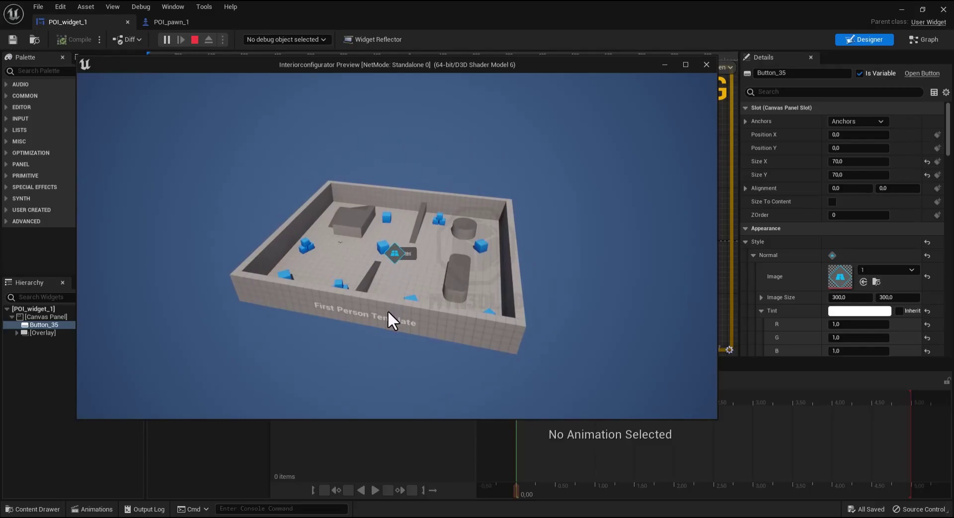
{"action": "left_click_drag", "start_coordinate": [386, 304], "coordinate": [384, 264]}
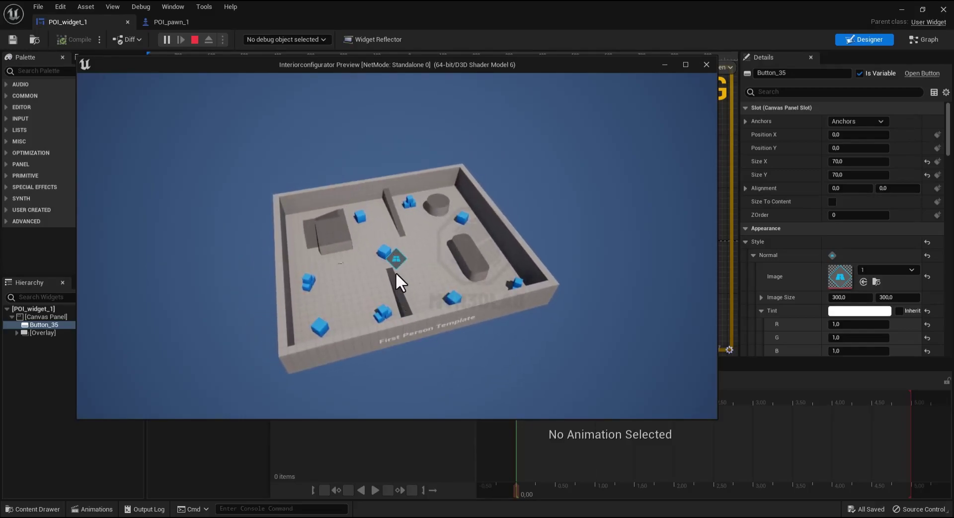
{"action": "mouse_move", "coordinate": [392, 267]}
{"action": "left_mouse_down"}
{"action": "mouse_move", "coordinate": [402, 252]}
{"action": "mouse_move", "coordinate": [410, 293]}
{"action": "left_mouse_up"}
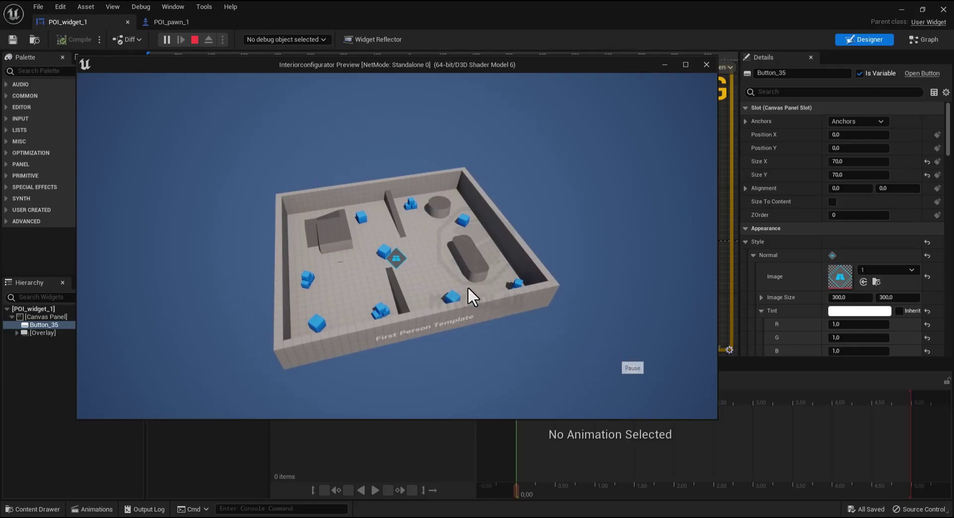
{"action": "left_click_drag", "start_coordinate": [393, 269], "coordinate": [402, 258]}
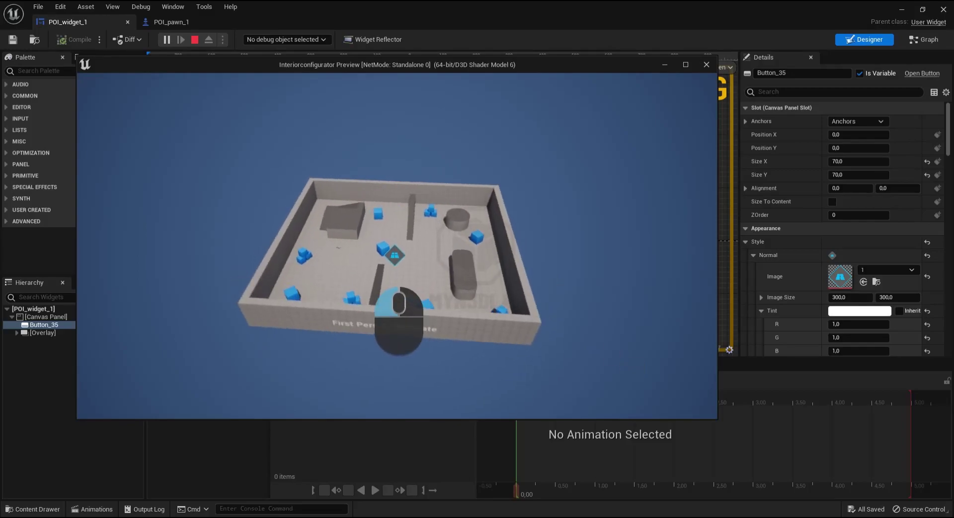
{"action": "key", "text": "Escape"}
Step: Select Background Blur and set its render pivot X and Y to 0 via a 'pivot' Details search
{"action": "scroll", "coordinate": [616, 354], "scroll_direction": "up", "scroll_amount": 2}
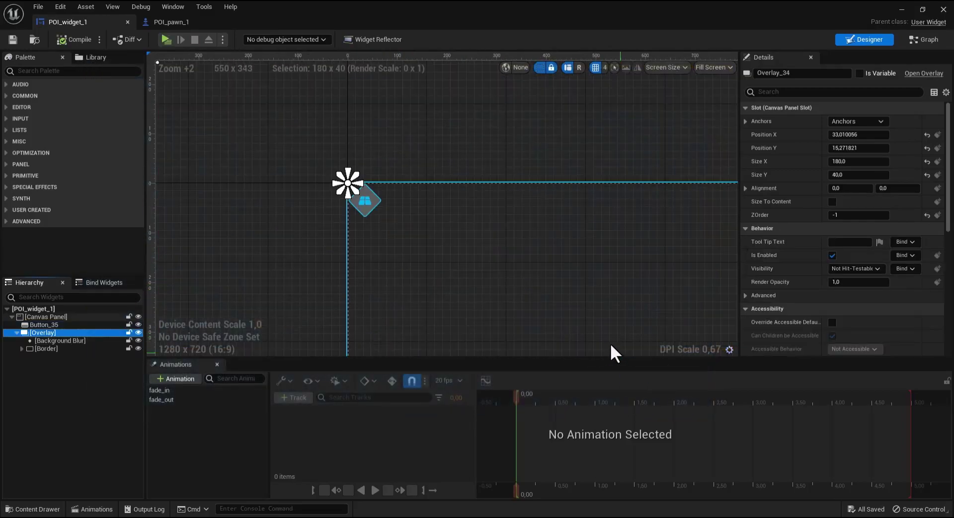
{"action": "right_click_drag", "start_coordinate": [457, 260], "coordinate": [405, 256]}
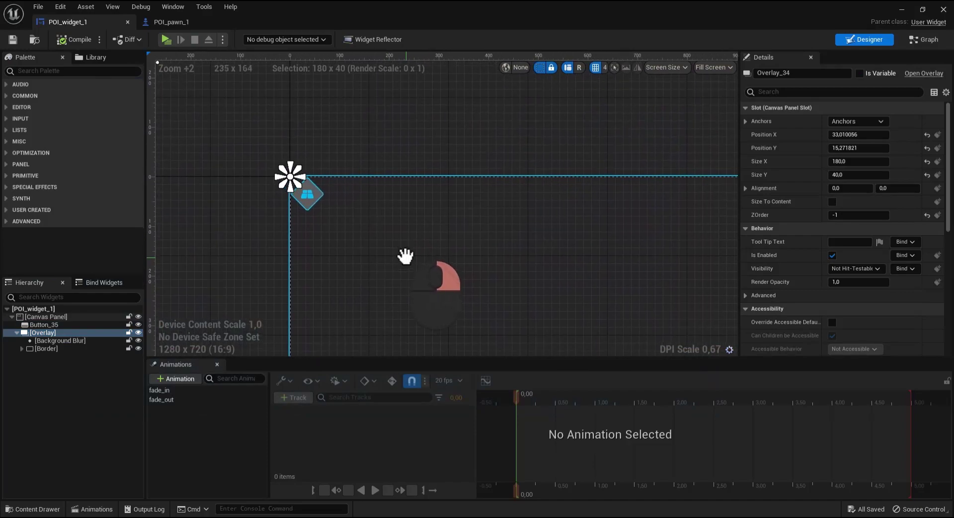
{"action": "left_click", "coordinate": [58, 341]}
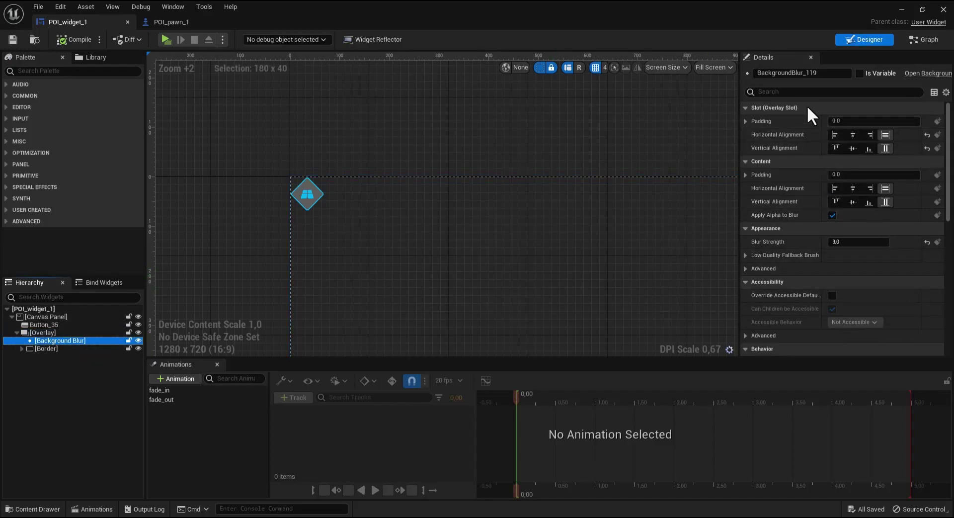
{"action": "left_click", "coordinate": [797, 91]}
{"action": "type", "text": "iv"}
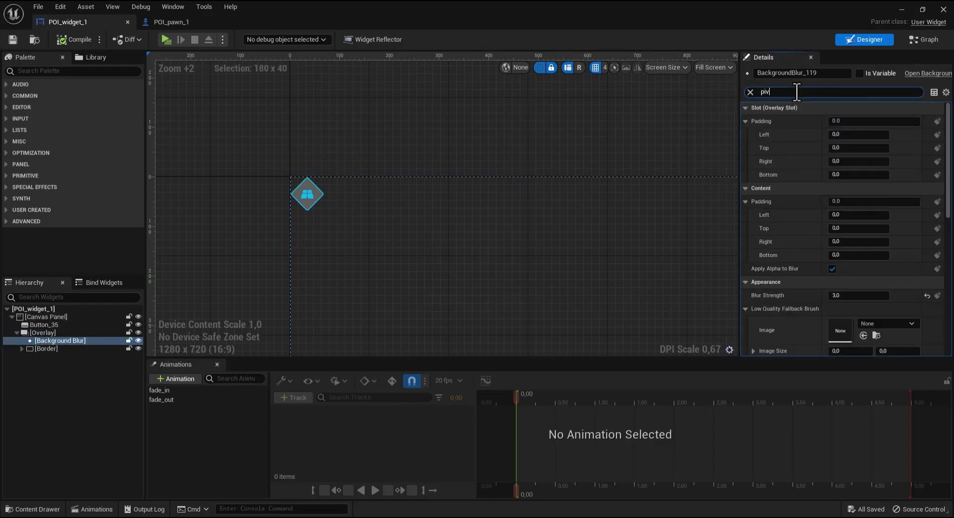
{"action": "type", "text": "o"}
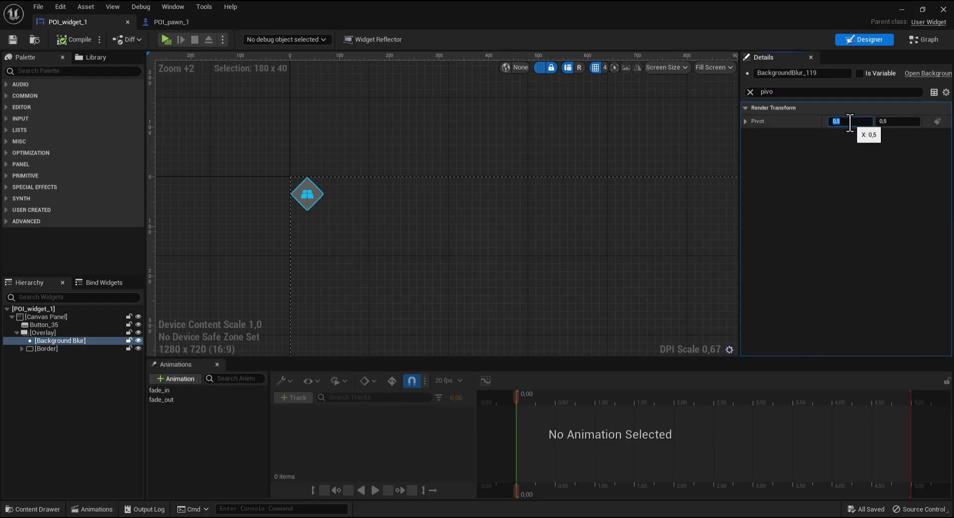
{"action": "type", "text": "0"}
{"action": "left_click", "coordinate": [880, 123]}
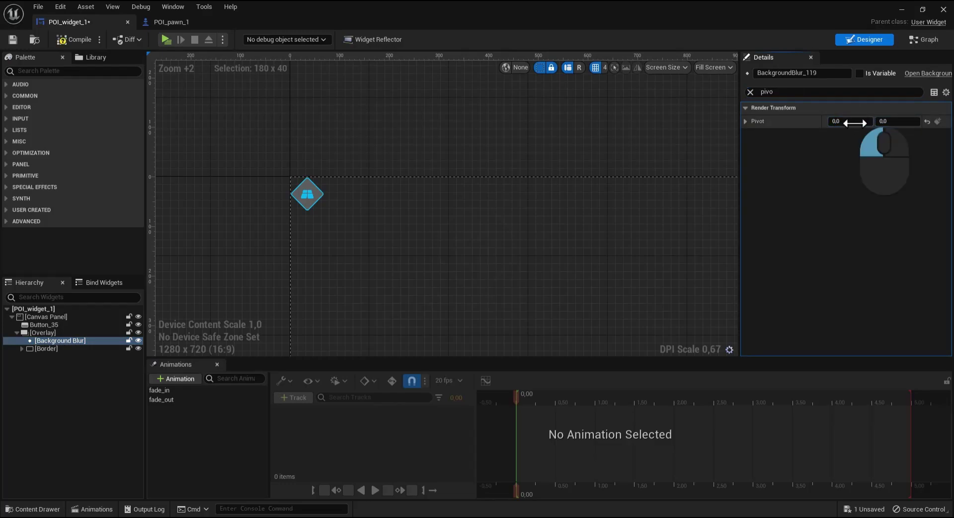
{"action": "key", "text": "shift+Tab"}
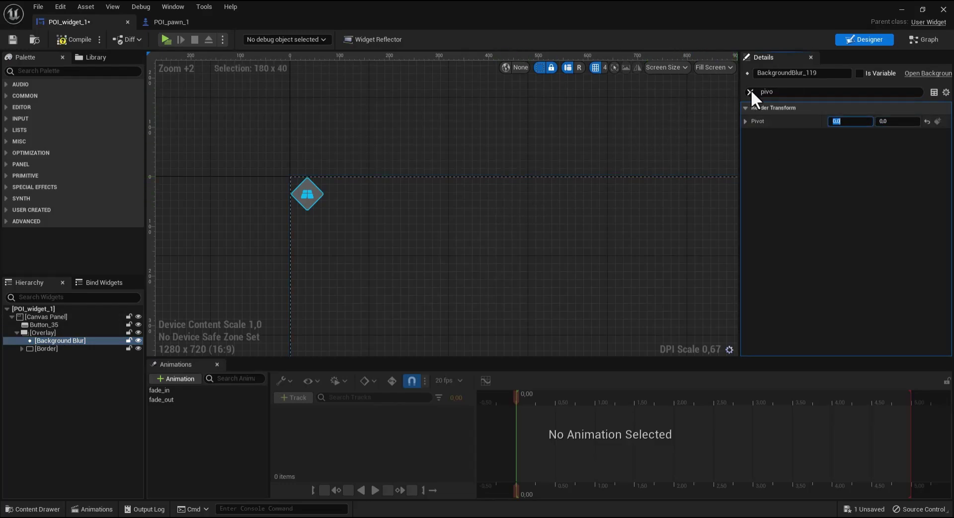
Step: Clear the Details search, then compile and save the widget blueprint
{"action": "left_click", "coordinate": [751, 92]}
{"action": "left_click", "coordinate": [74, 37]}
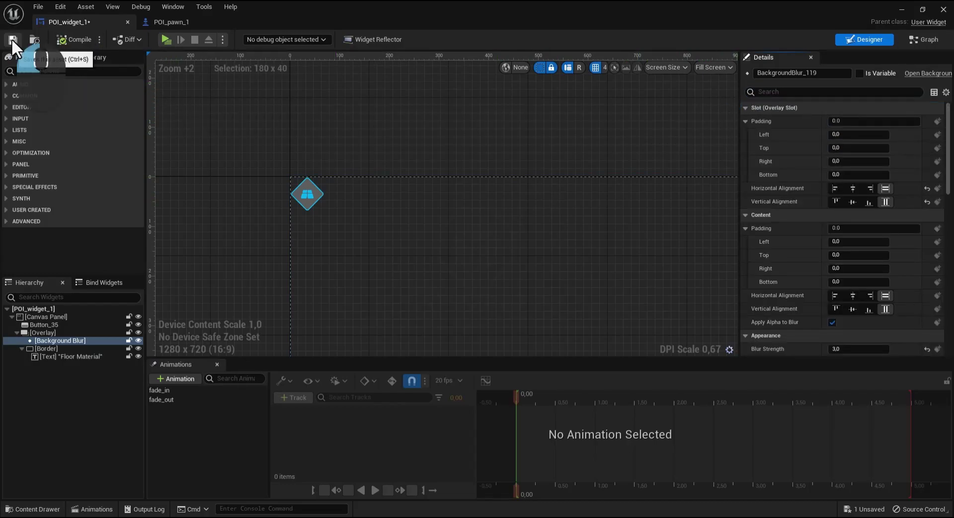
{"action": "left_click", "coordinate": [11, 38]}
Step: Replay in top-down map view, maximize the preview, and orbit to inspect the marker's Floor Material label
{"action": "left_click", "coordinate": [172, 39]}
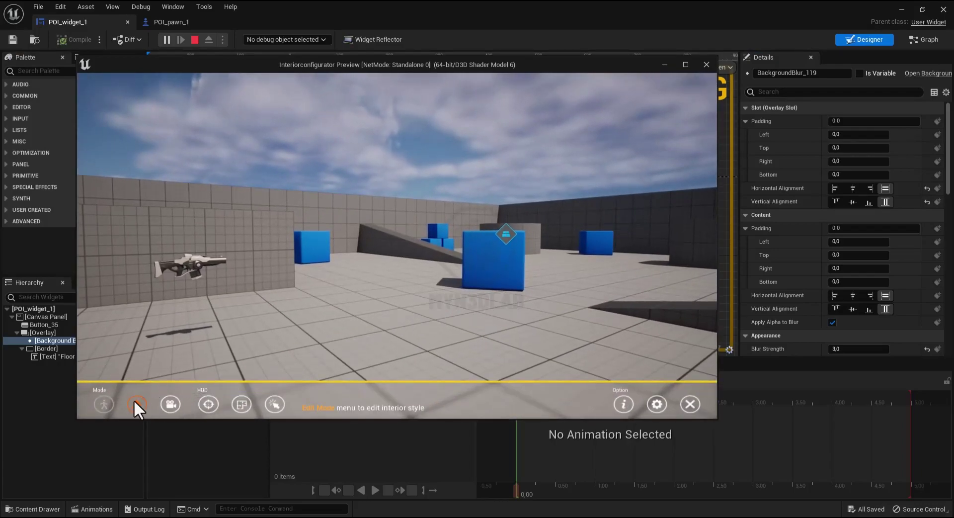
{"action": "left_click", "coordinate": [134, 400]}
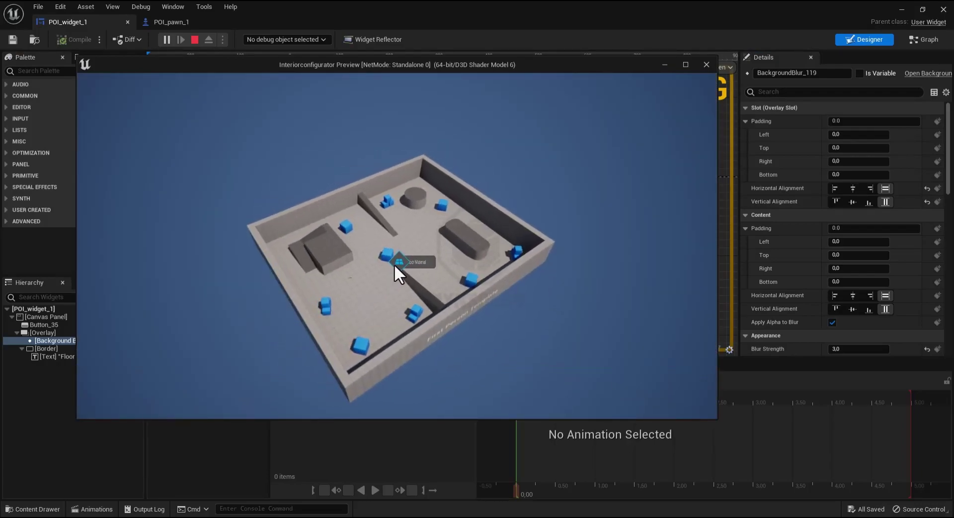
{"action": "left_click_drag", "start_coordinate": [395, 263], "coordinate": [691, 123]}
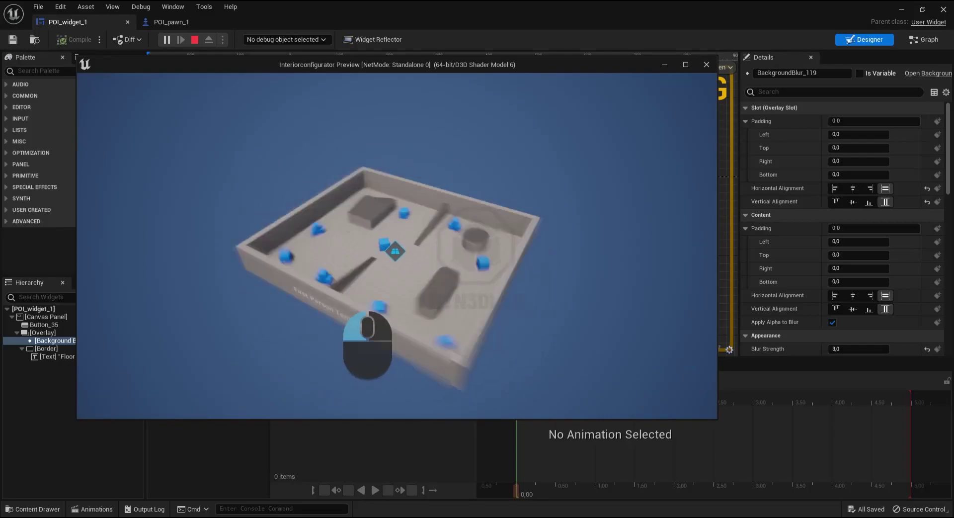
{"action": "left_click", "coordinate": [686, 65]}
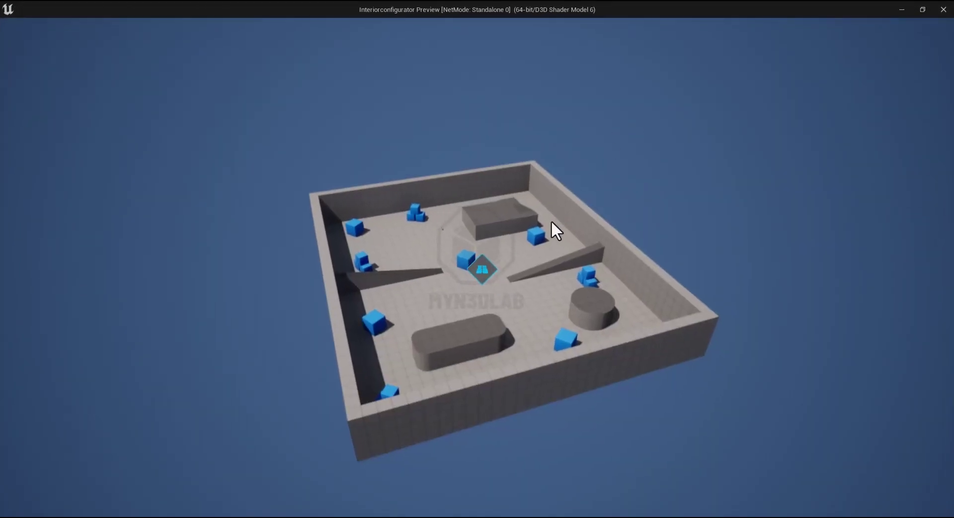
{"action": "mouse_move", "coordinate": [487, 266]}
{"action": "left_mouse_down"}
{"action": "mouse_move", "coordinate": [466, 284]}
{"action": "mouse_move", "coordinate": [425, 280]}
{"action": "left_mouse_up"}
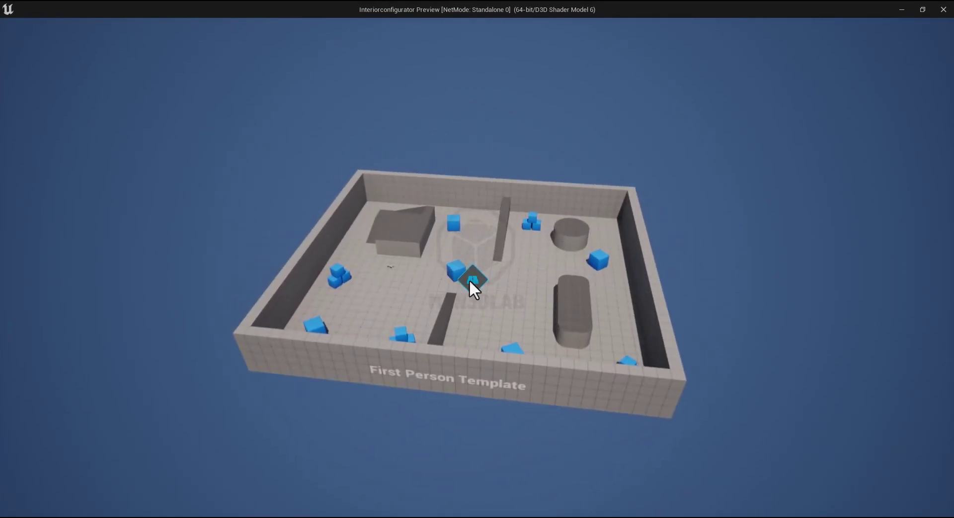
{"action": "left_click_drag", "start_coordinate": [472, 282], "coordinate": [401, 300]}
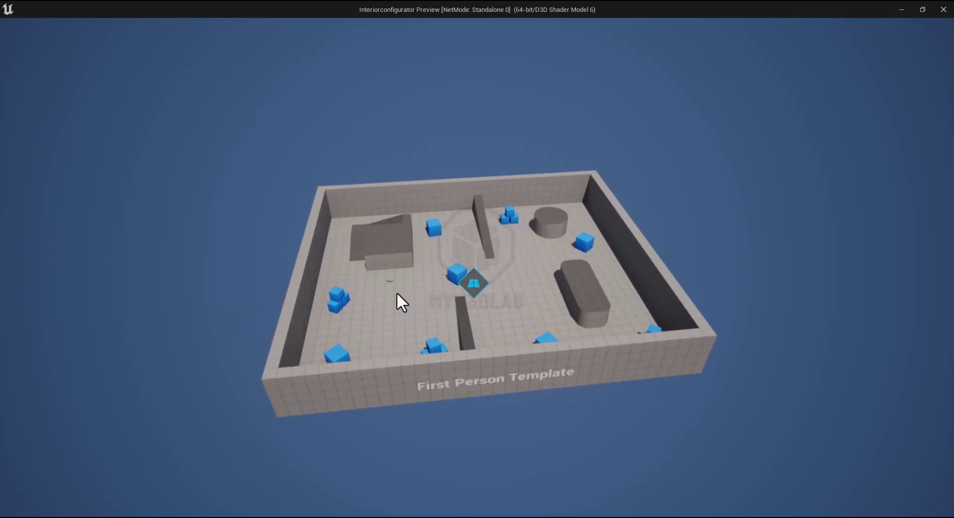